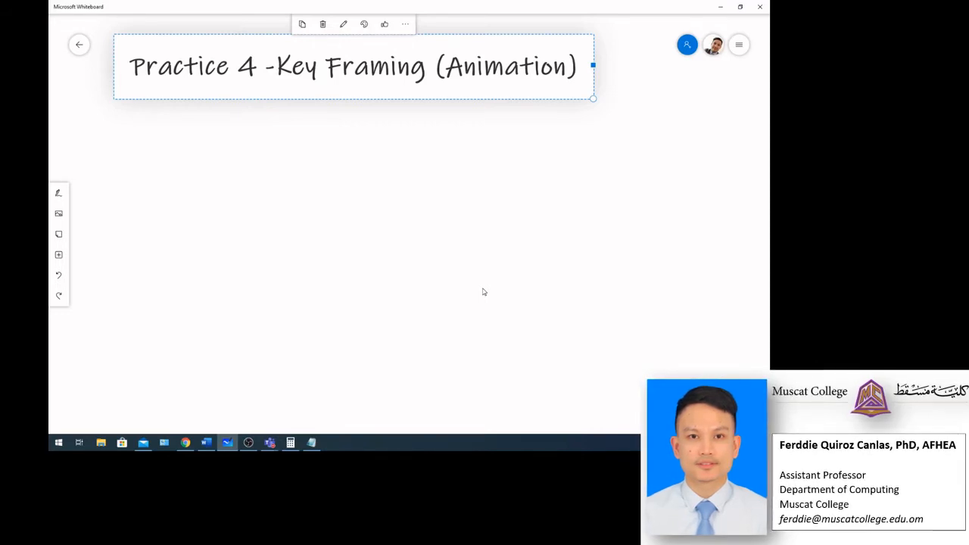
- Deselect the whiteboard title and close the Calculator window
{"action": "left_click", "coordinate": [509, 254]}
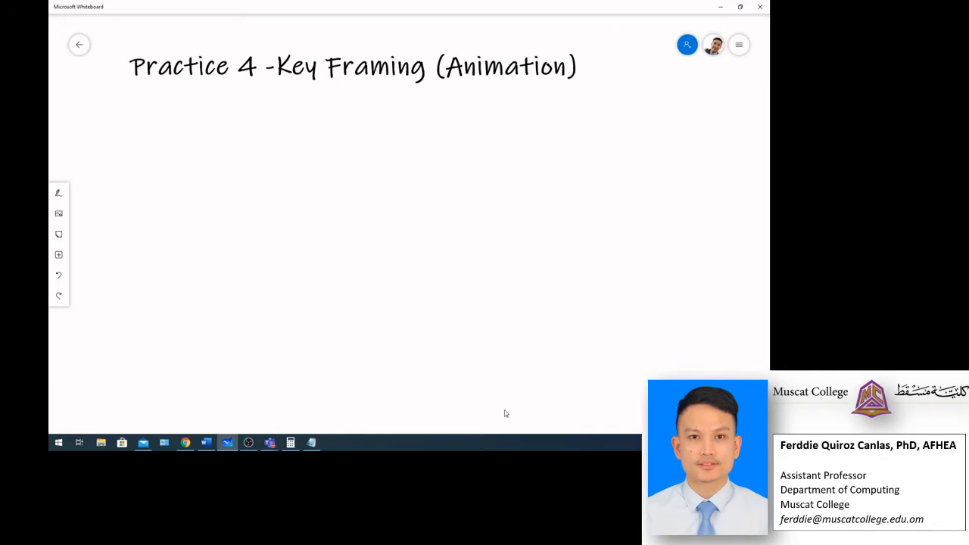
{"action": "right_click", "coordinate": [290, 443]}
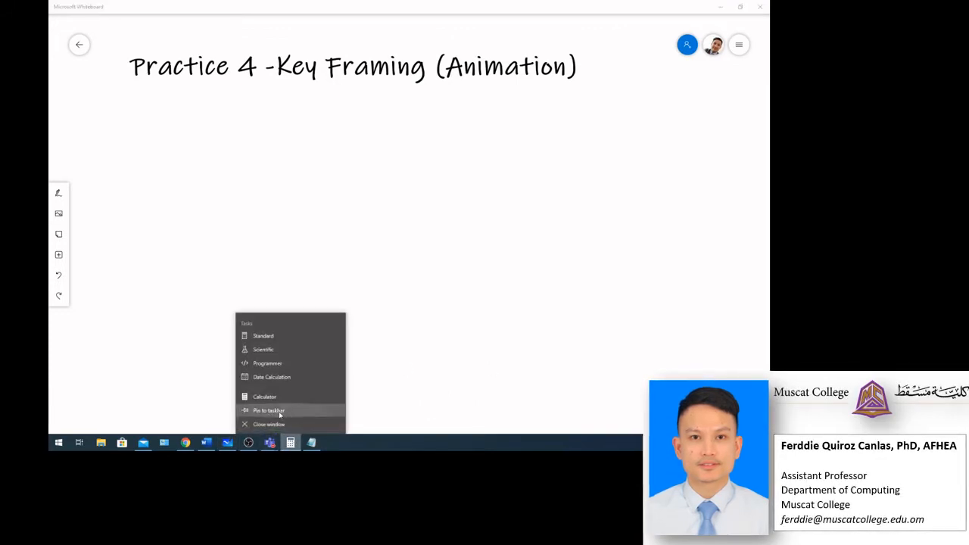
{"action": "left_click", "coordinate": [275, 425]}
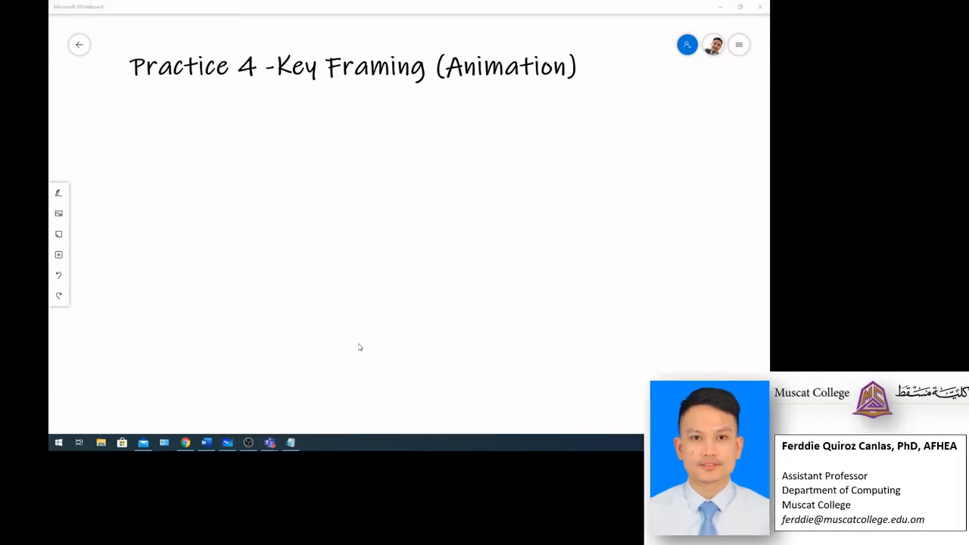
- Search the installed apps for Blender and launch it
{"action": "left_click", "coordinate": [58, 446]}
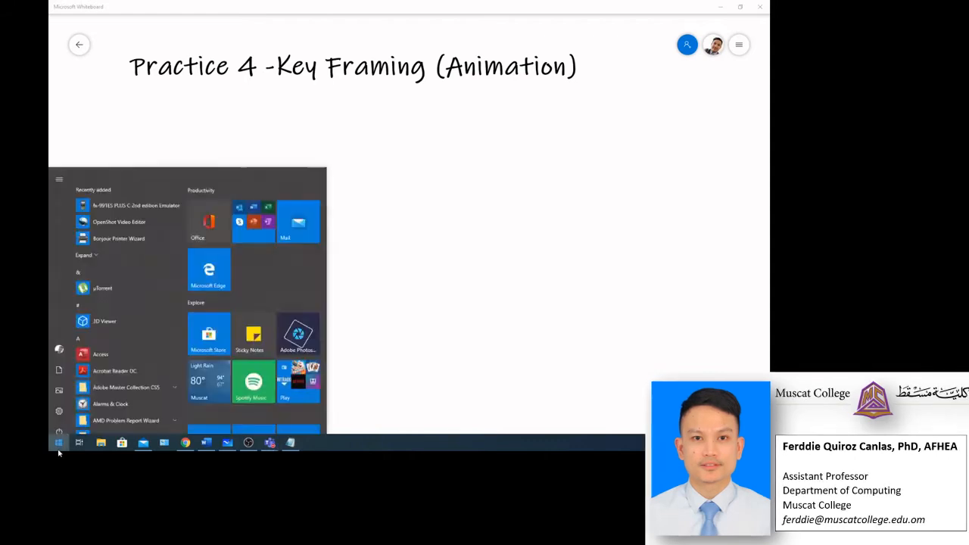
{"action": "type", "text": "bled"}
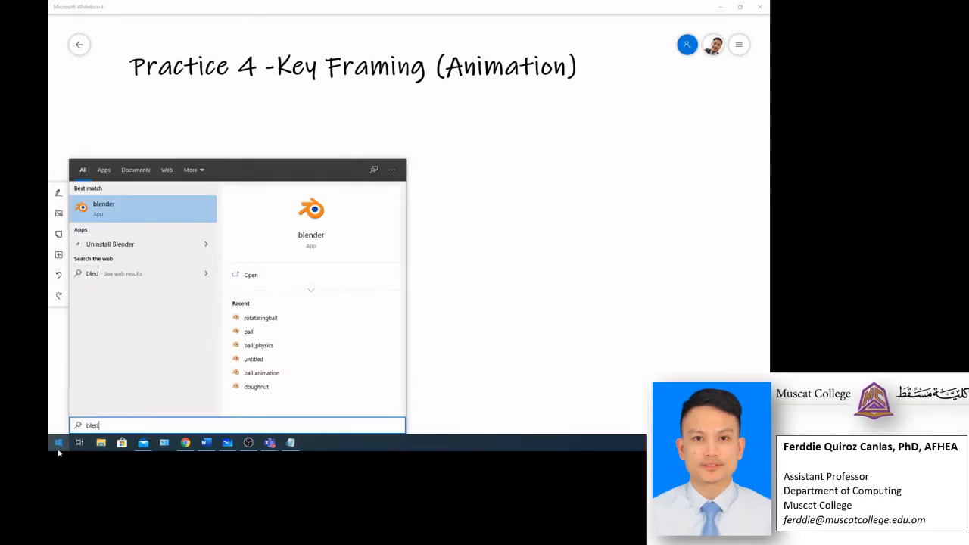
{"action": "type", "text": "e"}
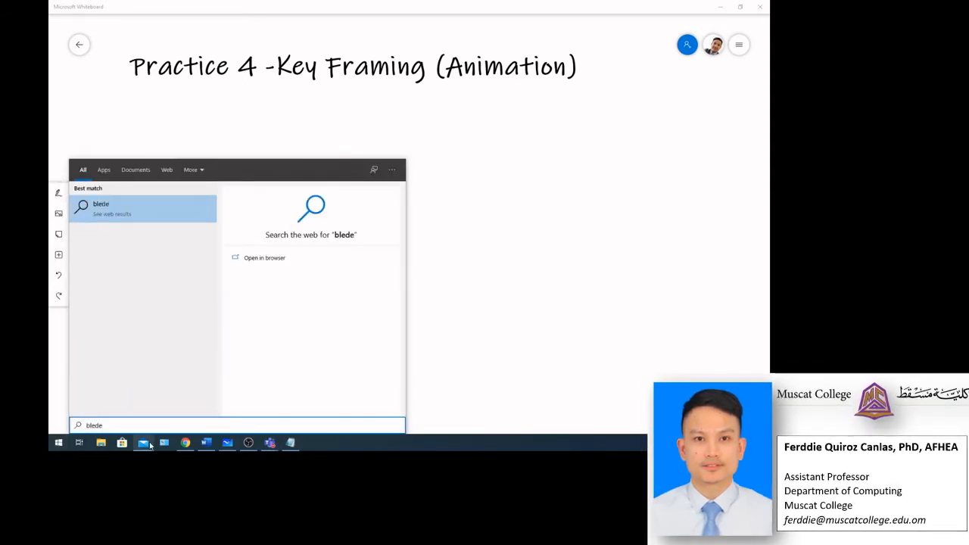
{"action": "key", "text": "BackSpace"}
{"action": "key", "text": "BackSpace"}
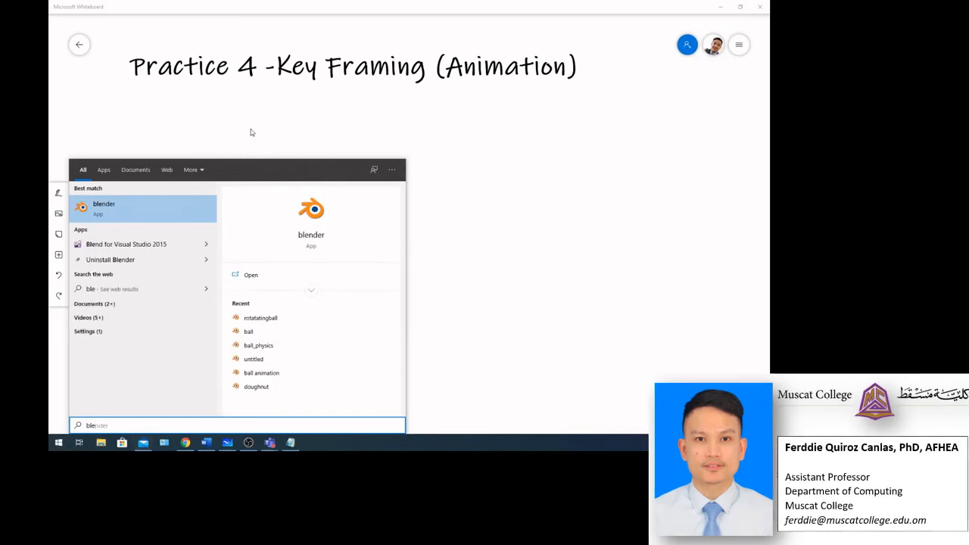
{"action": "left_click", "coordinate": [179, 208]}
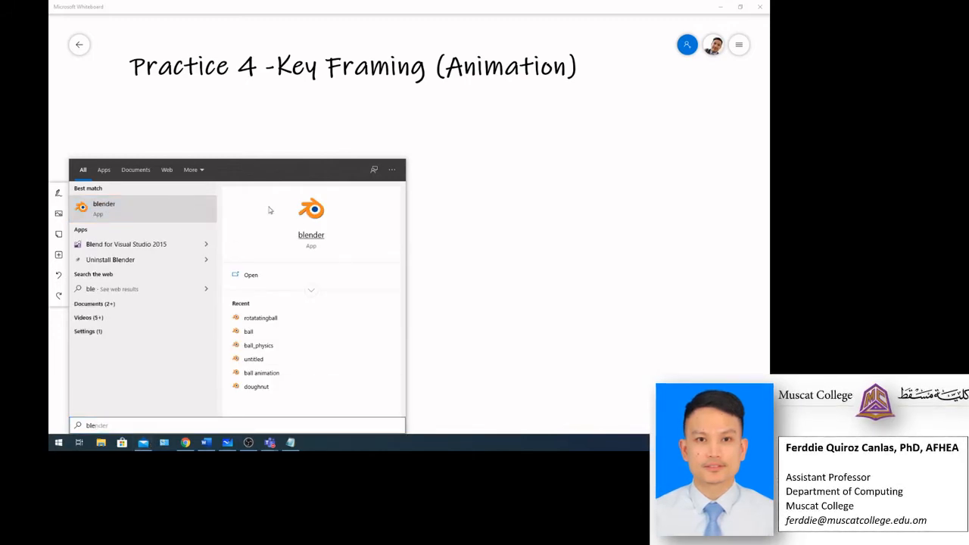
{"action": "left_click", "coordinate": [173, 218]}
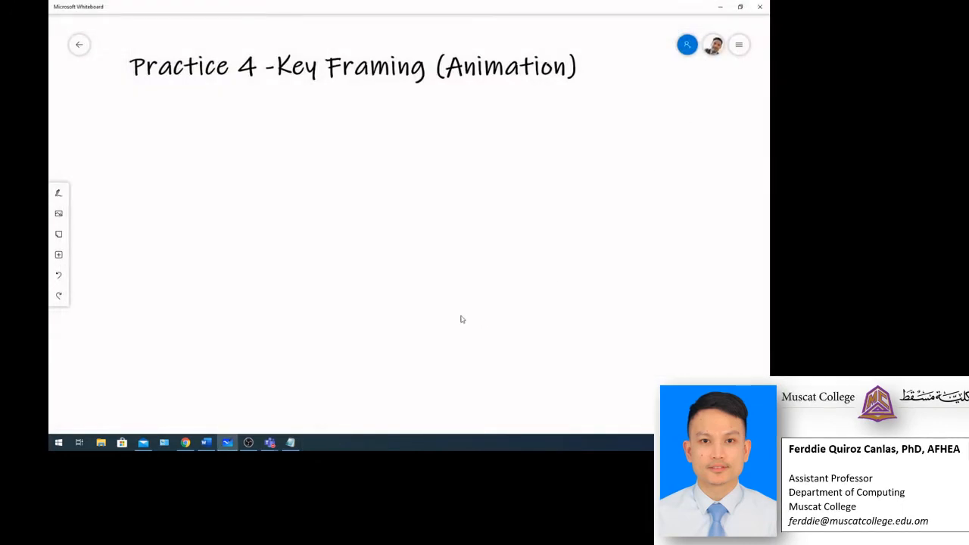
{"action": "left_click", "coordinate": [58, 444]}
{"action": "type", "text": "b"}
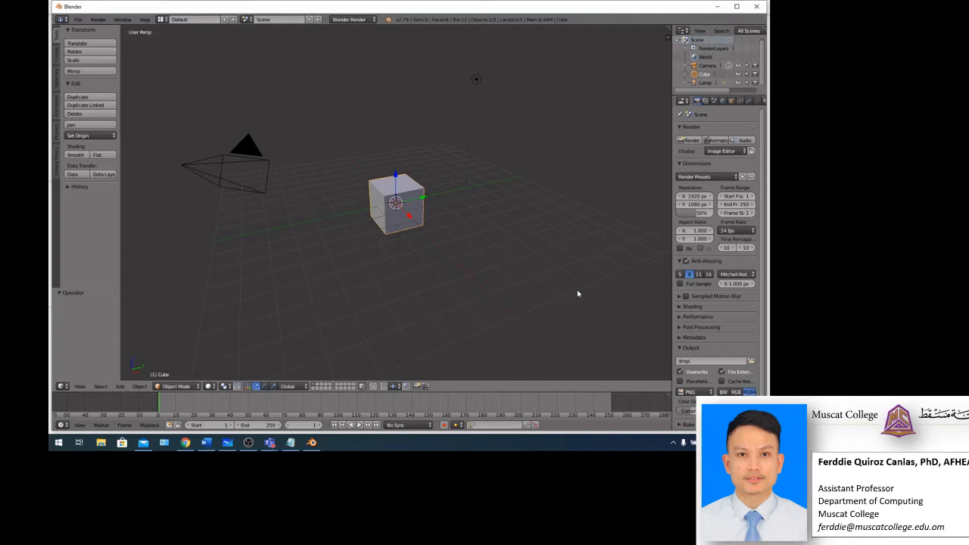
- Switch to Word and create a new blank document
{"action": "left_click", "coordinate": [206, 443]}
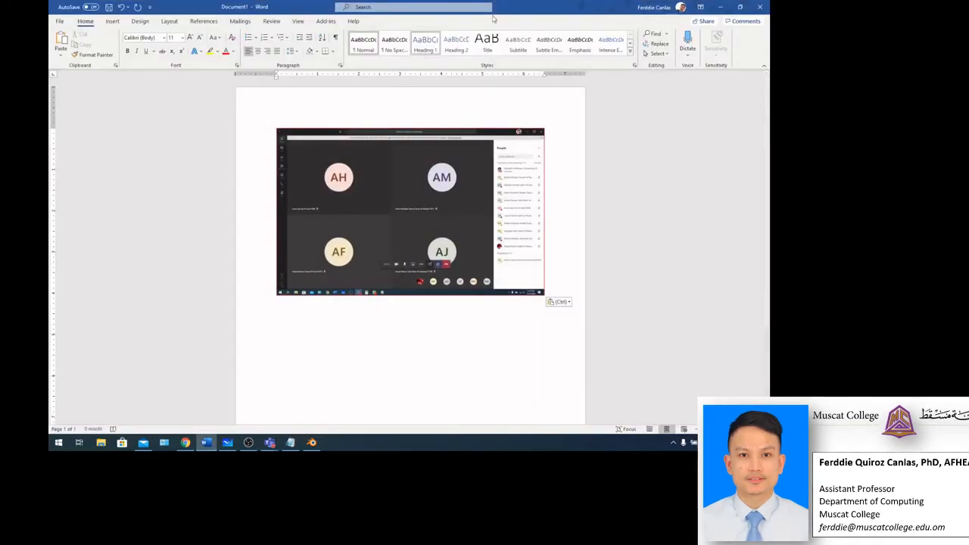
{"action": "left_click", "coordinate": [59, 22]}
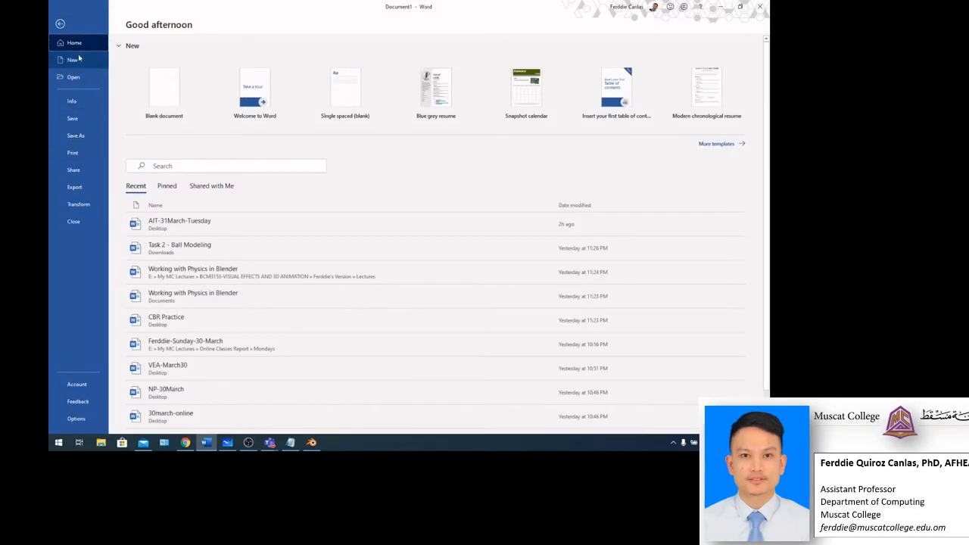
{"action": "left_click", "coordinate": [72, 61]}
{"action": "left_click", "coordinate": [182, 119]}
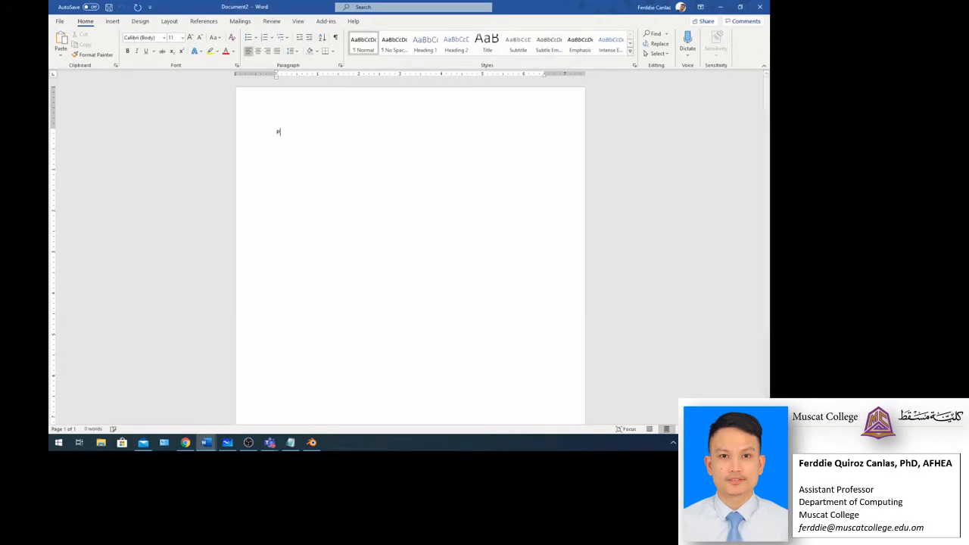
- Enter the title "PRACTICE 4 – KEY FRAMING" on the first line and make it bold and centred
{"action": "type", "text": "PRACTICE "}
{"action": "type", "text": "4"}
{"action": "type", "text": " - KEY "}
{"action": "type", "text": "FRAMING"}
{"action": "left_click_drag", "start_coordinate": [350, 133], "coordinate": [254, 135]}
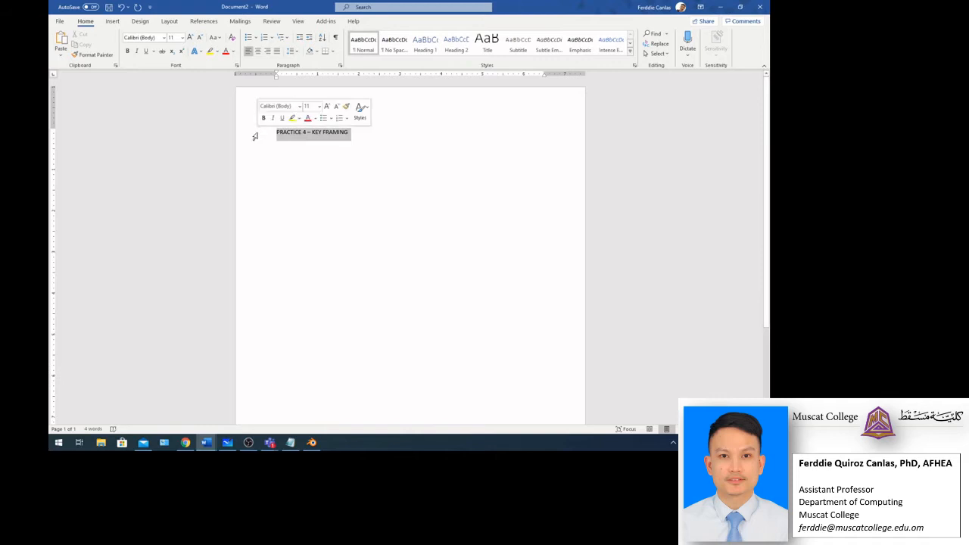
{"action": "left_click", "coordinate": [127, 50]}
{"action": "left_click", "coordinate": [274, 132]}
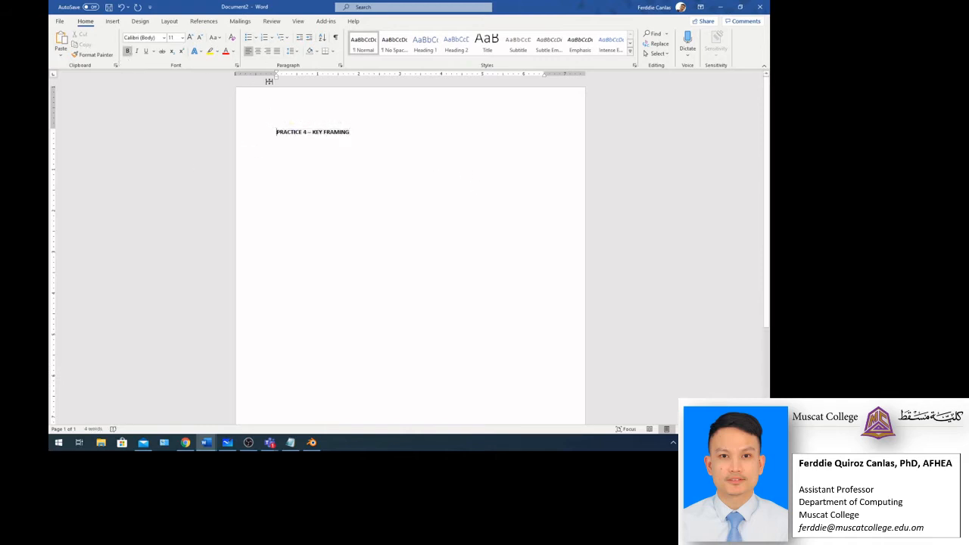
{"action": "left_click", "coordinate": [258, 51]}
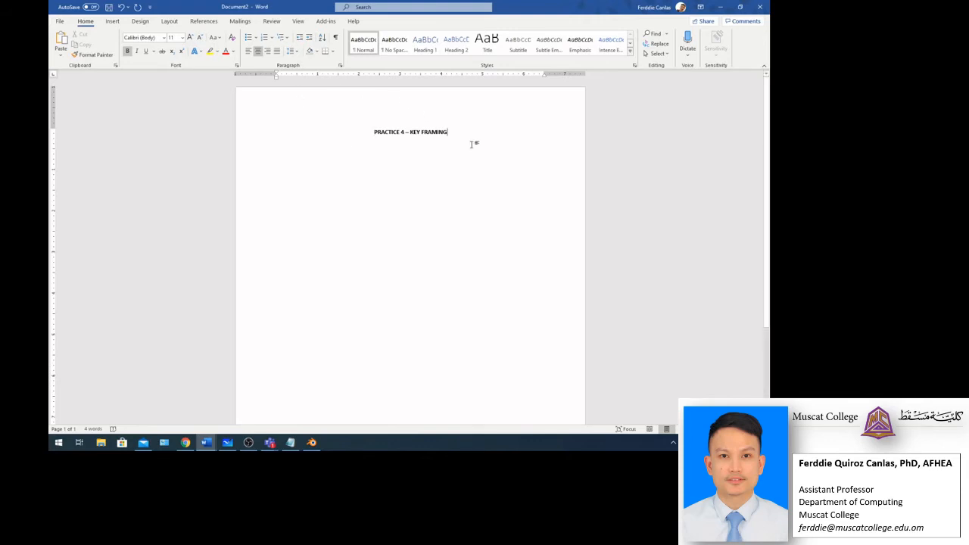
- Add a justified, non-bold line reading "Steps:" below the title
{"action": "key", "text": "Return"}
{"action": "key", "text": "ctrl+j"}
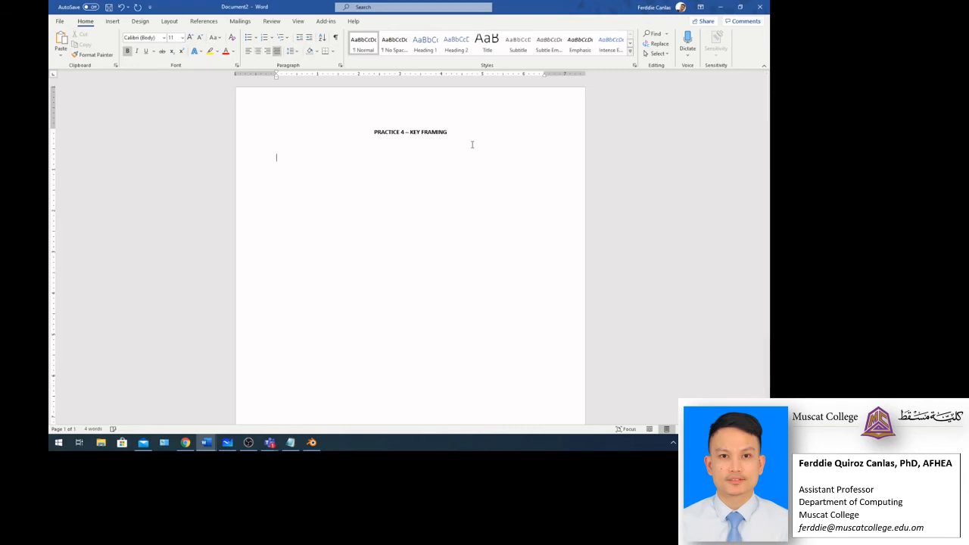
{"action": "key", "text": "ctrl+b"}
{"action": "type", "text": "Steps:"}
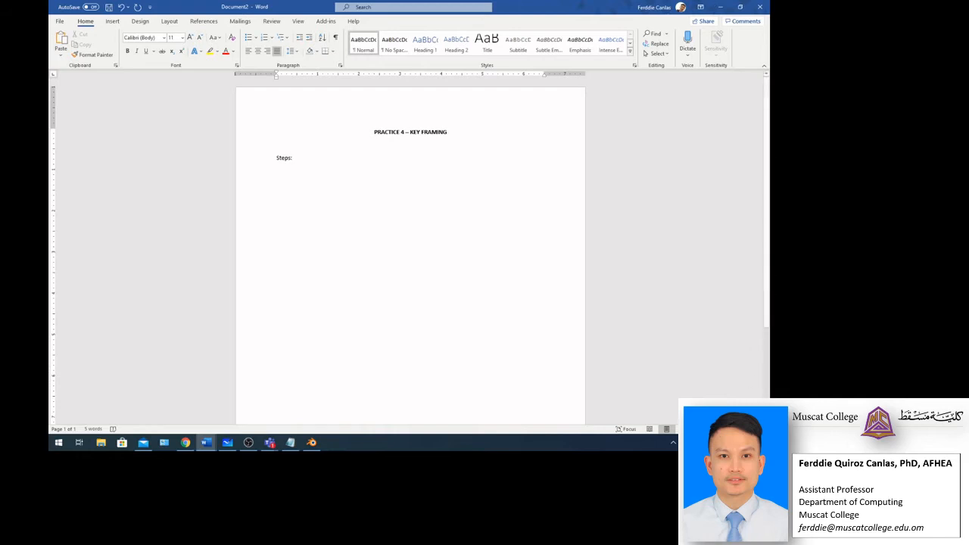
- Add the line "Part A – Preparation Phase" below "Steps:", leaving an empty line between them
{"action": "scroll", "coordinate": [368, 242], "scroll_direction": "up", "scroll_amount": 5, "text": "ctrl"}
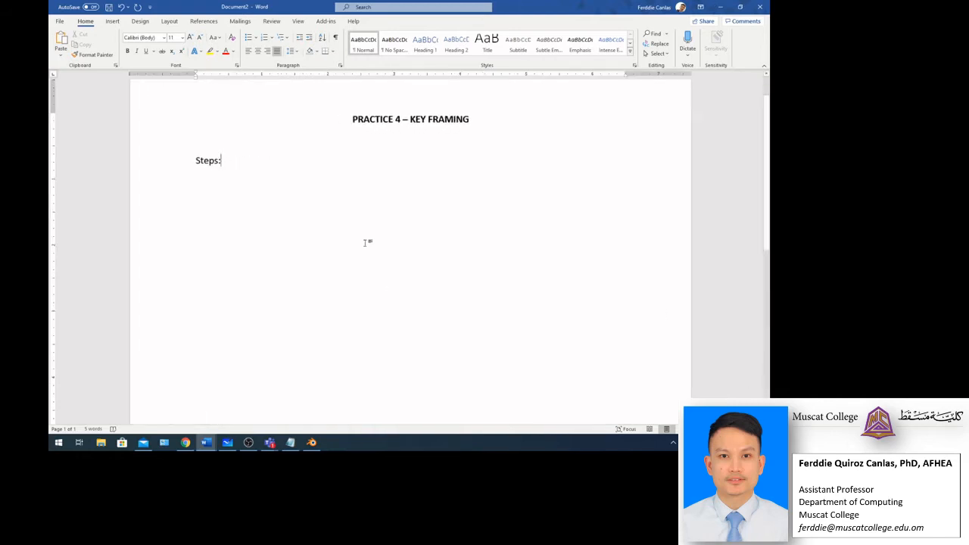
{"action": "key", "text": "Return"}
{"action": "key", "text": "Return"}
{"action": "scroll", "coordinate": [410, 251], "scroll_direction": "up", "scroll_amount": 1, "text": "ctrl"}
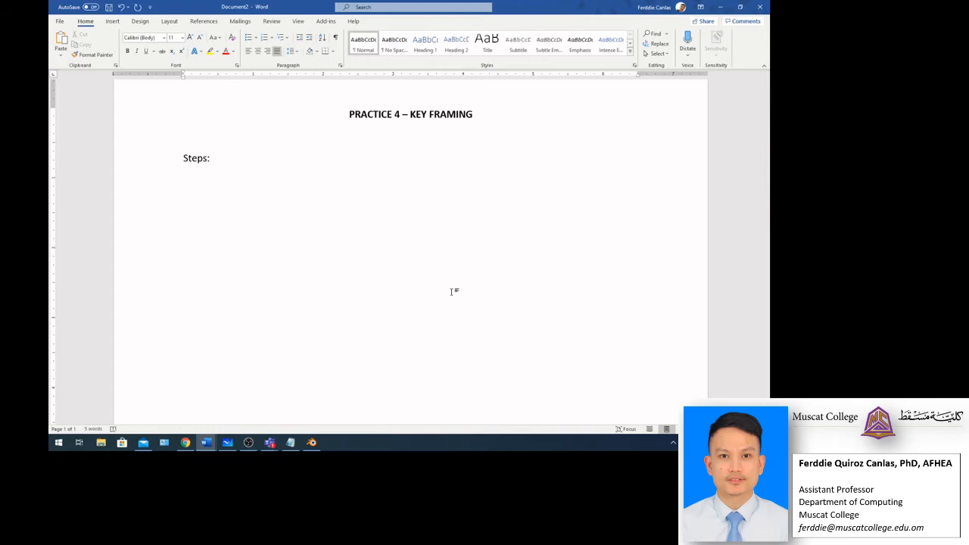
{"action": "type", "text": "Part A - Preparation Phase"}
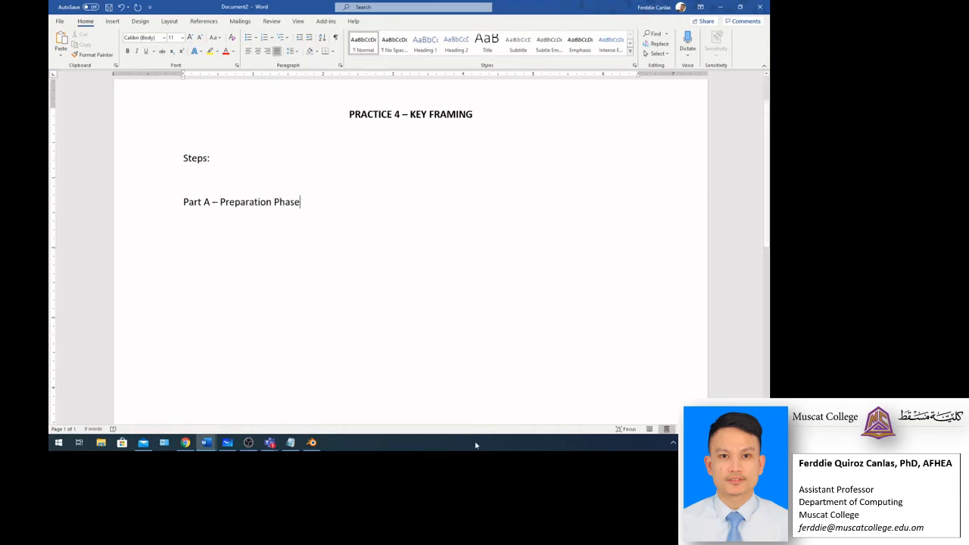
- Switch to Blender and set the 3D viewport to the camera view
{"action": "left_click", "coordinate": [311, 443]}
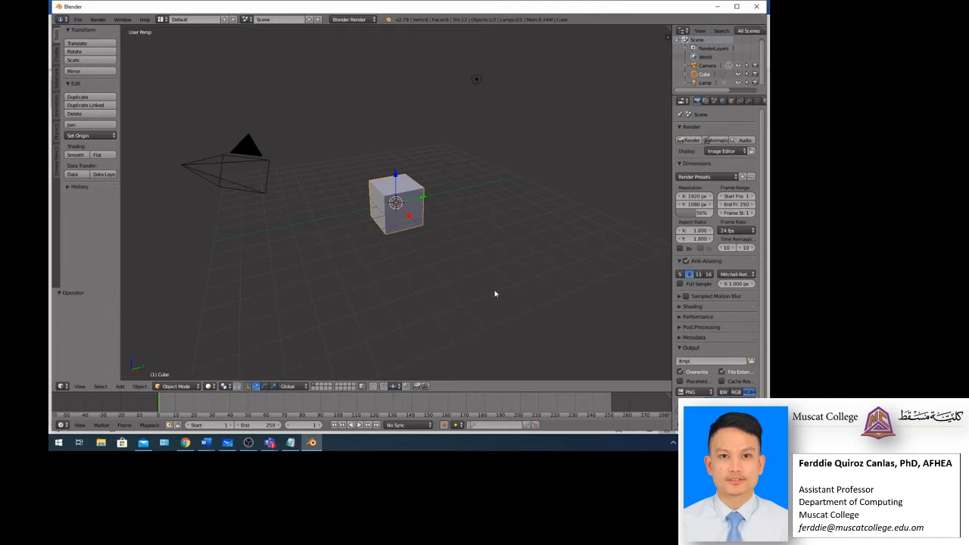
{"action": "key", "text": "KP_0"}
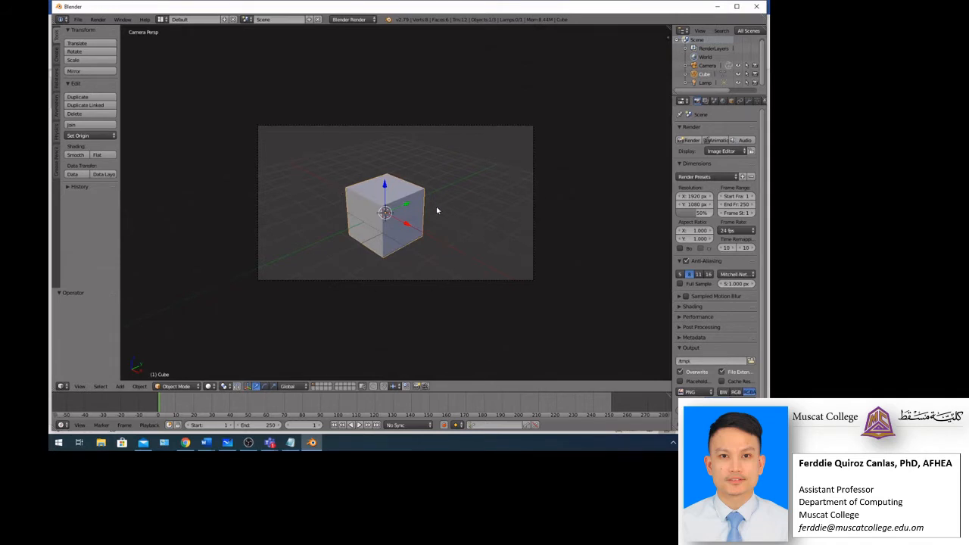
- Return to the Key Framing document in Word and begin numbered item 1 under Part A with "Whenever doing Modeling or Animation"
{"action": "left_click", "coordinate": [211, 446]}
{"action": "left_click", "coordinate": [254, 400]}
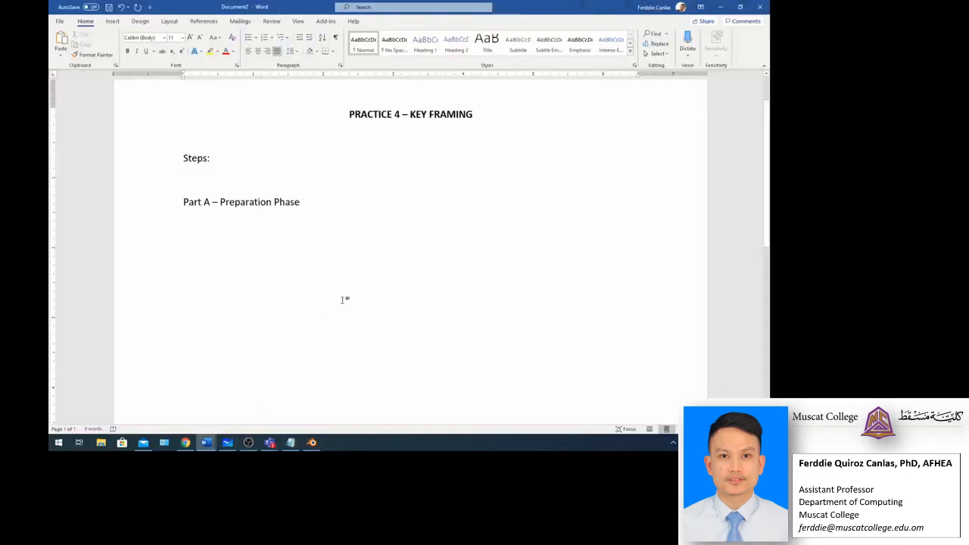
{"action": "key", "text": "Return"}
{"action": "type", "text": "1. eher"}
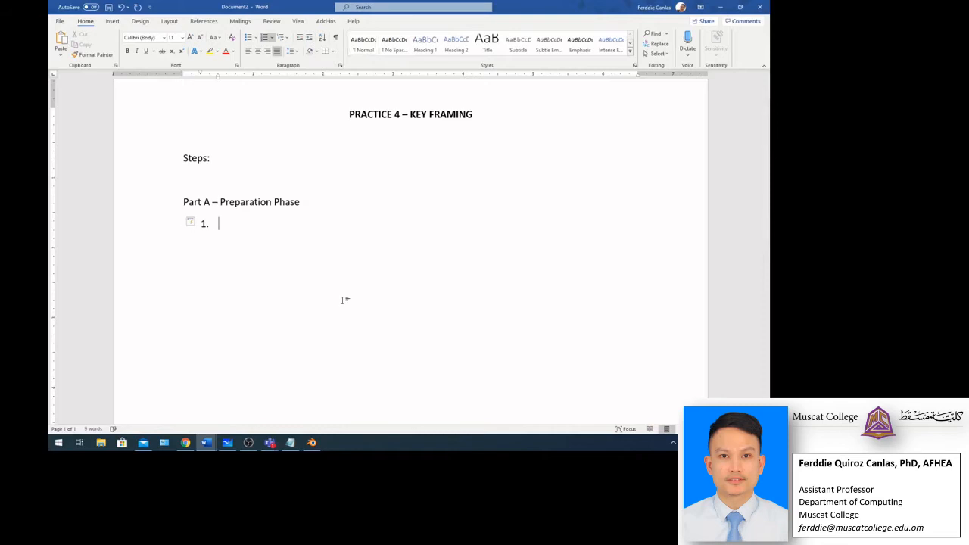
{"action": "key", "text": "BackSpace"}
{"action": "key", "text": "BackSpace"}
{"action": "key", "text": "BackSpace"}
{"action": "key", "text": "BackSpace"}
{"action": "type", "text": "Whenever "}
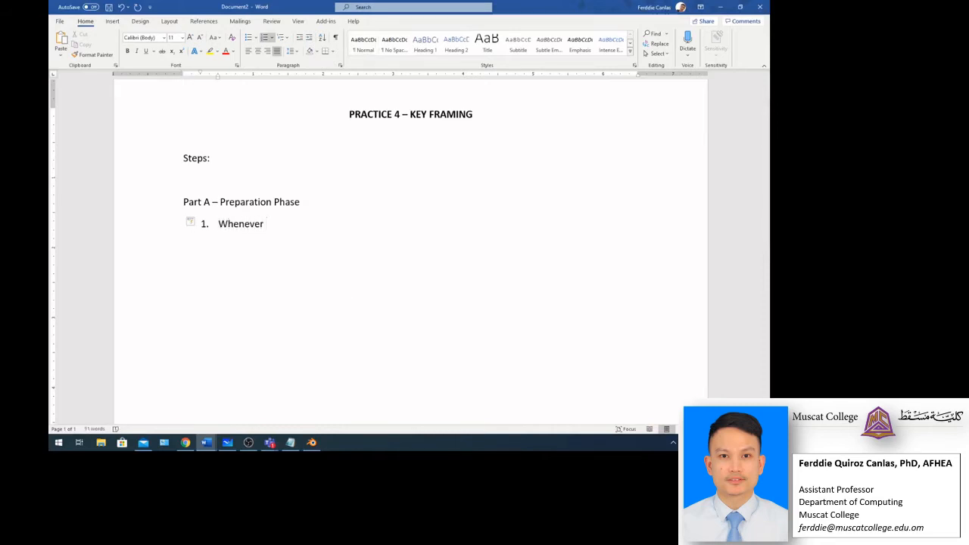
{"action": "type", "text": "doing Modeling ot"}
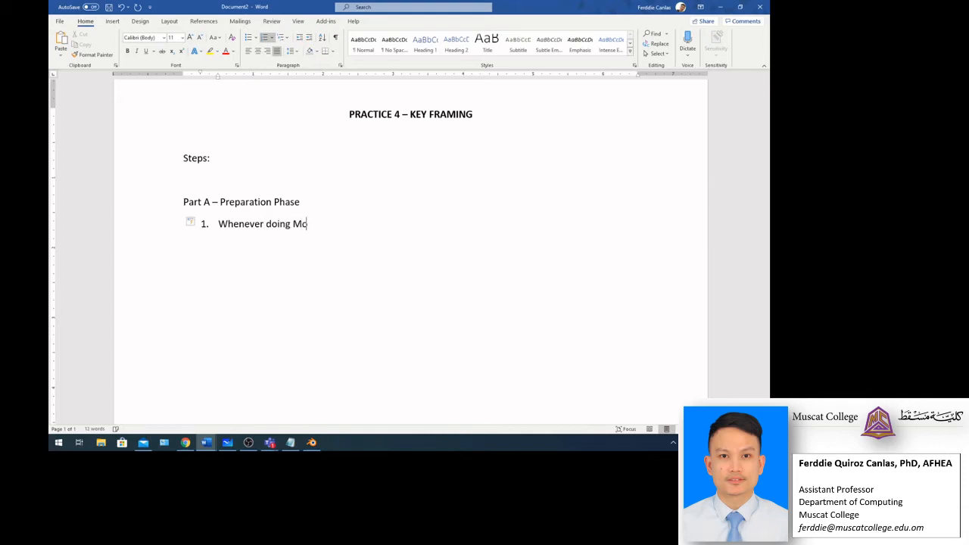
{"action": "key", "text": "BackSpace"}
{"action": "key", "text": "BackSpace"}
{"action": "type", "text": "r Animation"}
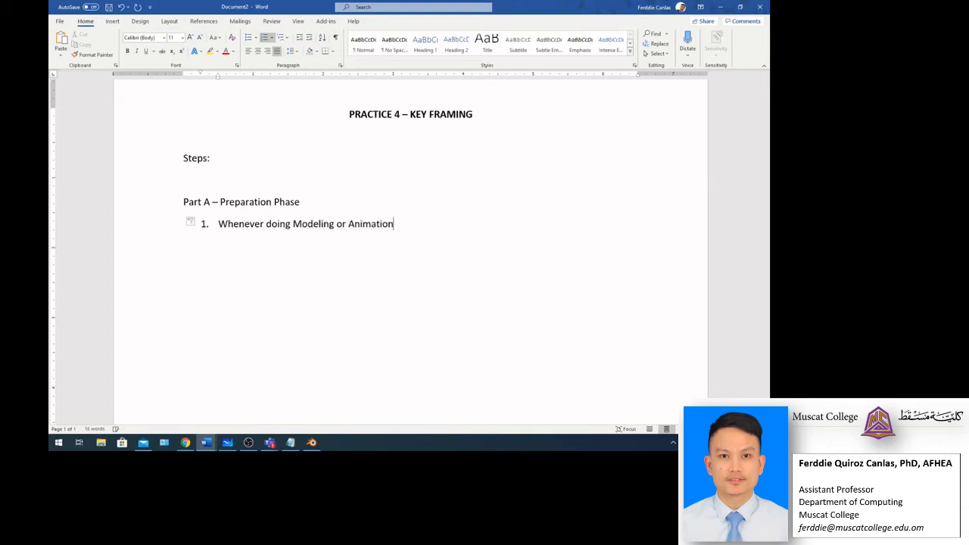
- Complete item 1 with ", always switch to camera view (press 0 to activate)." and start a new list item
{"action": "type", "text": ", always switch to cam"}
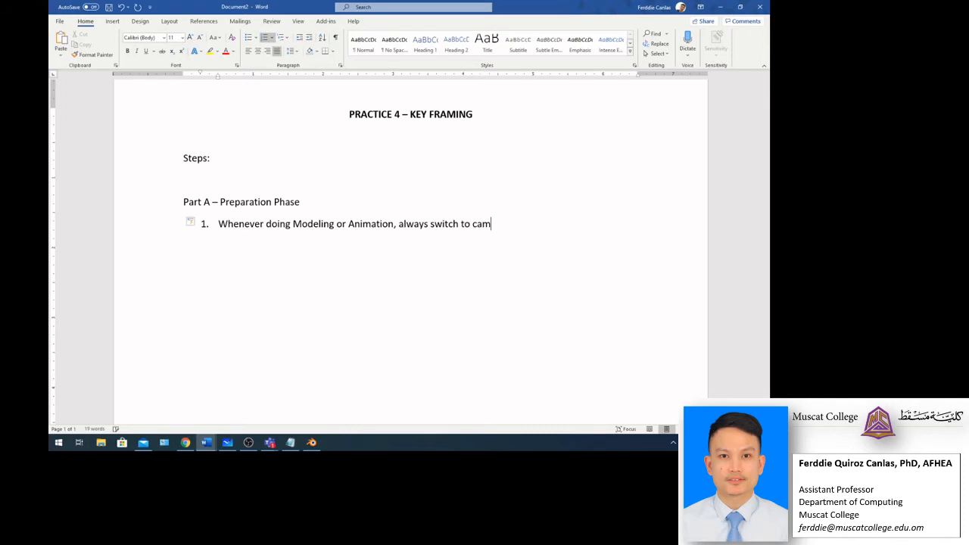
{"action": "type", "text": "era view (press 0 t"}
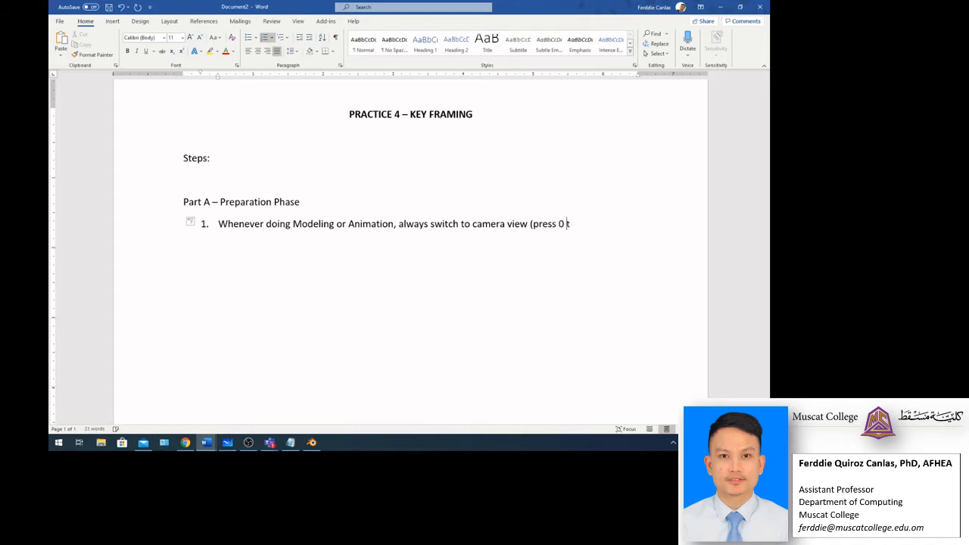
{"action": "key", "text": "BackSpace"}
{"action": "type", "text": "to actib"}
{"action": "key", "text": "BackSpace"}
{"action": "type", "text": "vate)"}
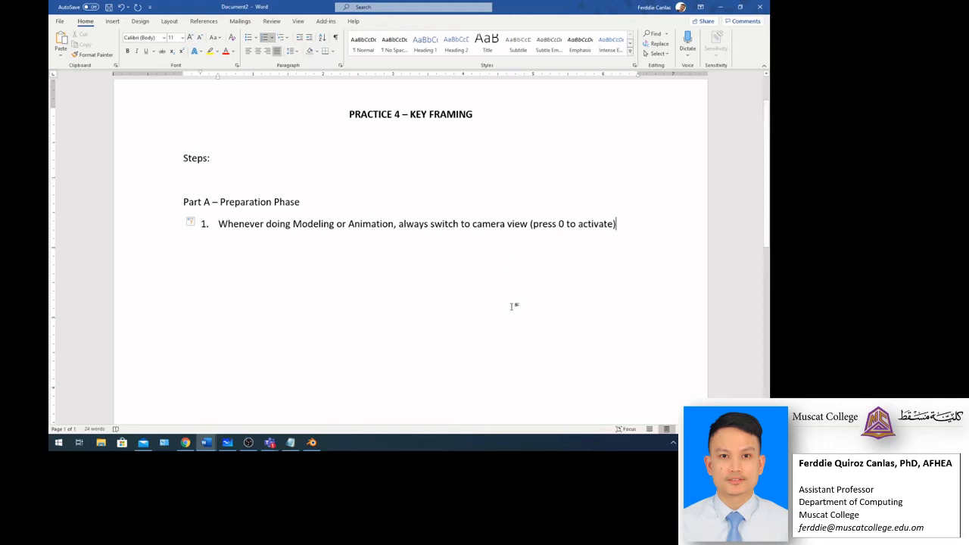
{"action": "type", "text": "."}
{"action": "key", "text": "Return"}
- Minimize the Key Framing document and Blender windows and open File Explorer
{"action": "left_click", "coordinate": [721, 7]}
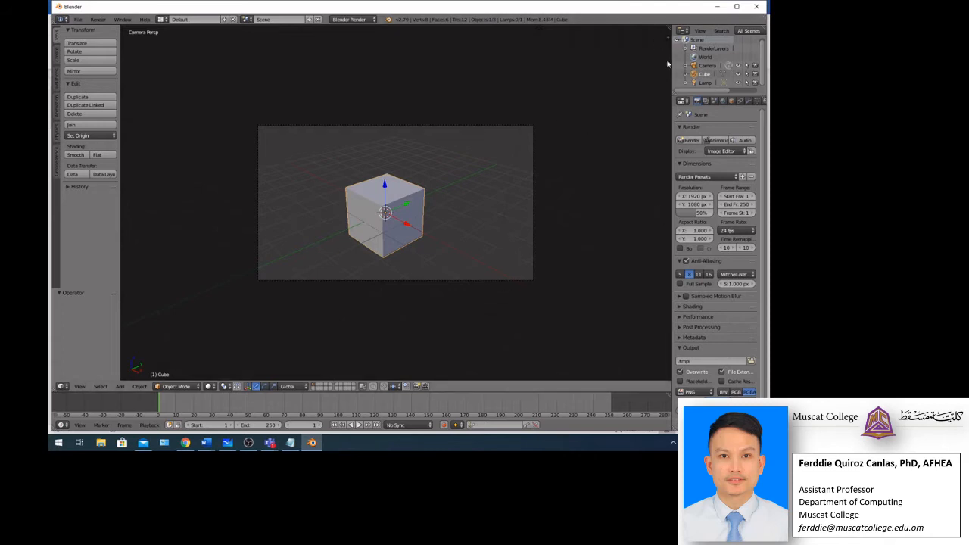
{"action": "left_click", "coordinate": [718, 7]}
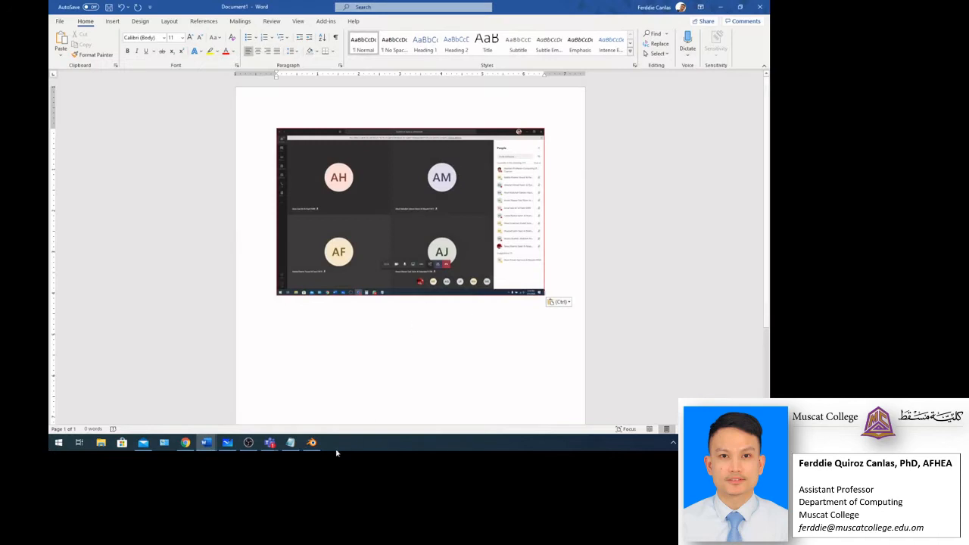
{"action": "left_click", "coordinate": [228, 443]}
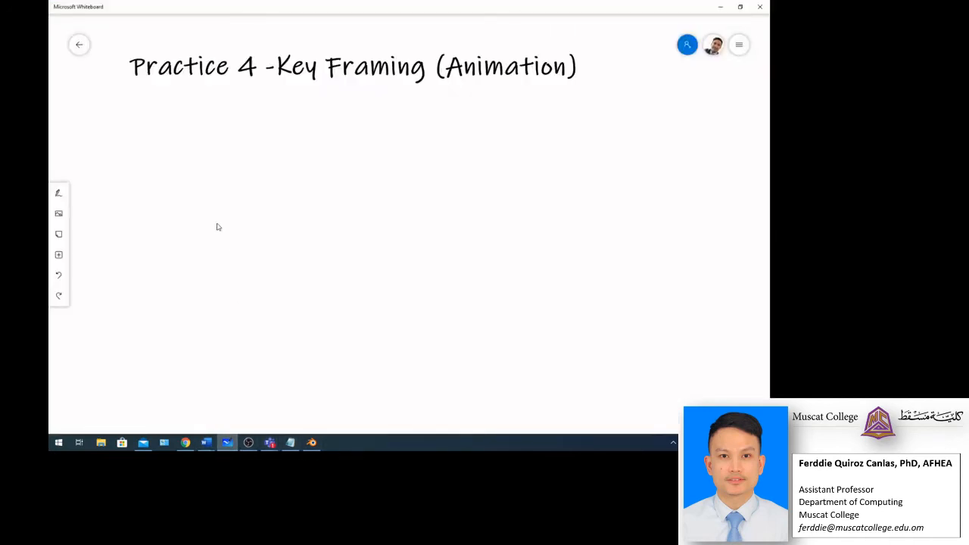
{"action": "left_click", "coordinate": [100, 447]}
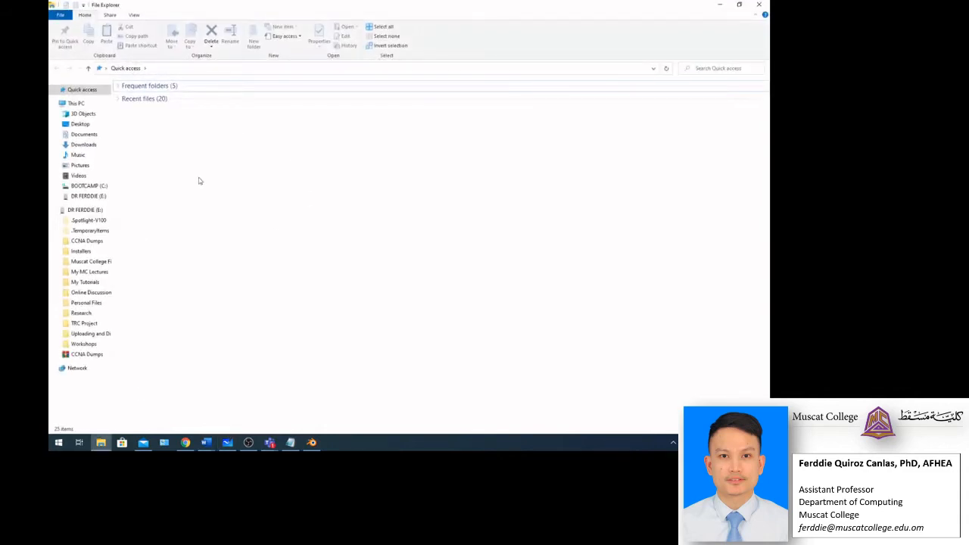
- Open the instructor's version Lectures folder within My MC Lectures > BCM3153-VISUAL EFFECTS AND 3D ANIMATION and widen the file name column
{"action": "left_click", "coordinate": [86, 212]}
{"action": "scroll", "coordinate": [205, 294], "scroll_direction": "down", "scroll_amount": 3}
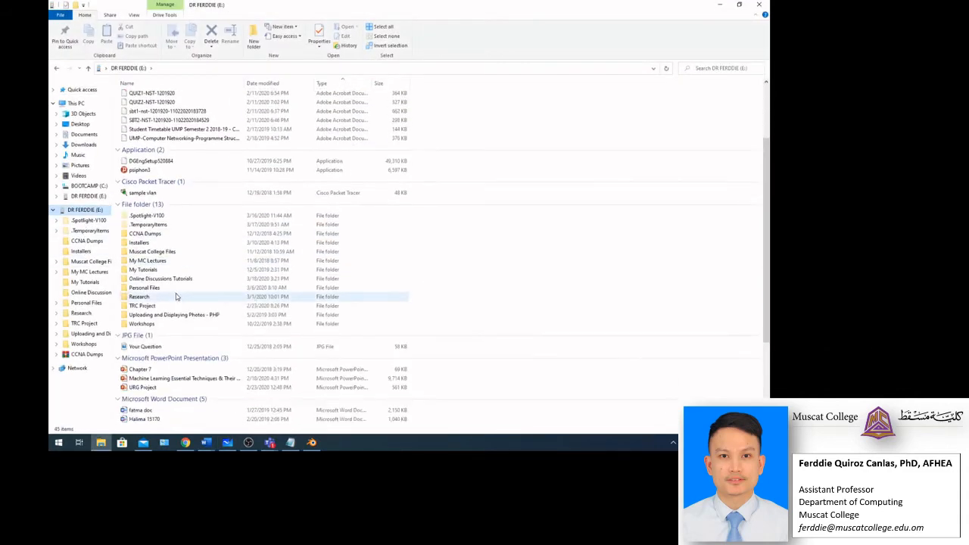
{"action": "double_click", "coordinate": [157, 263]}
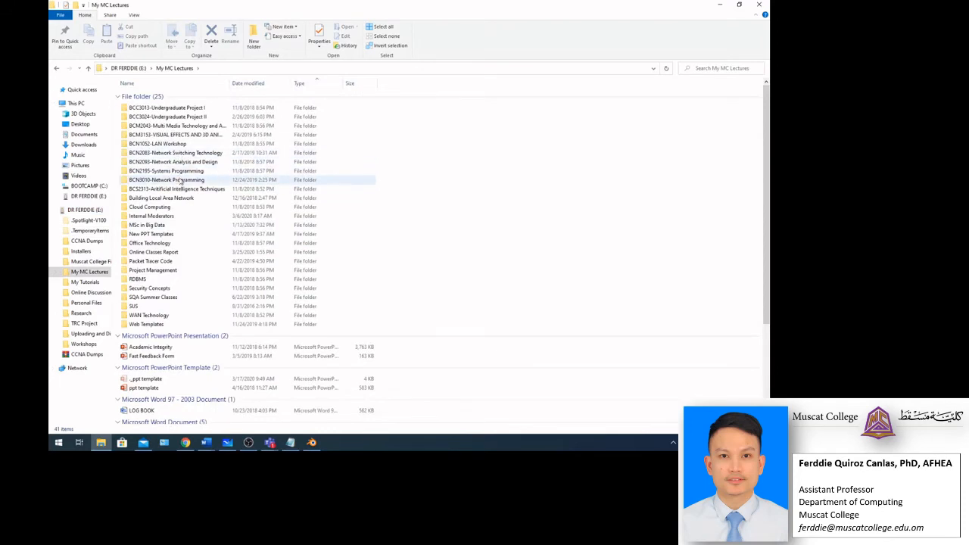
{"action": "double_click", "coordinate": [184, 135]}
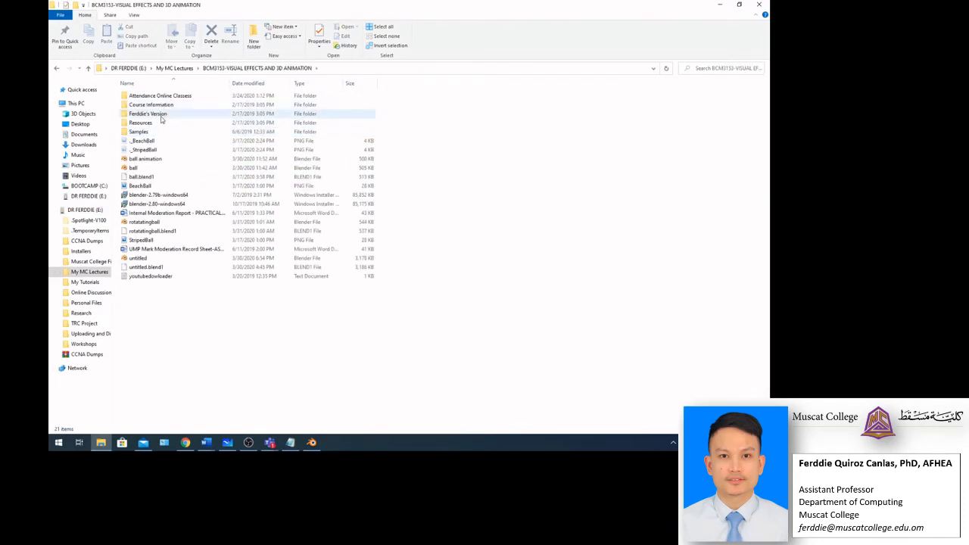
{"action": "double_click", "coordinate": [160, 114]}
{"action": "double_click", "coordinate": [148, 105]}
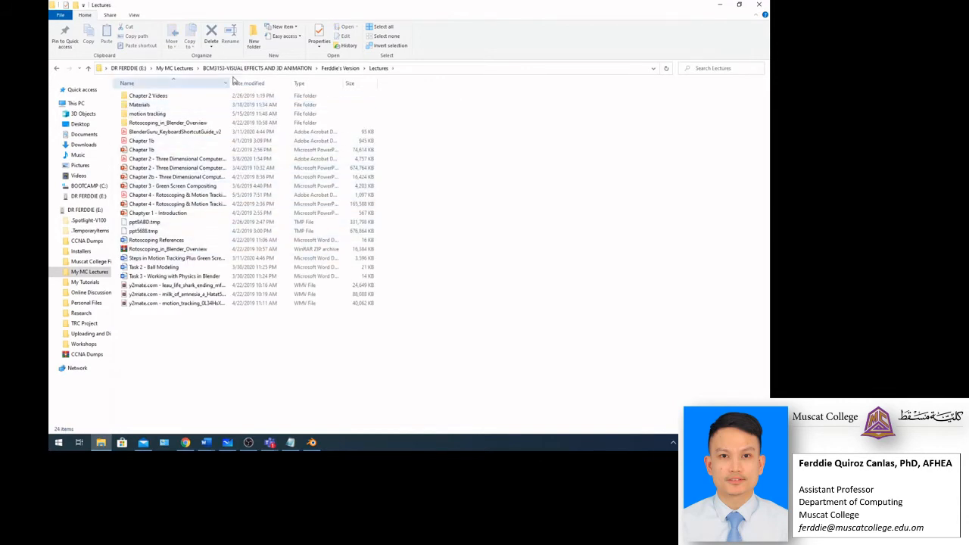
{"action": "double_click", "coordinate": [230, 83]}
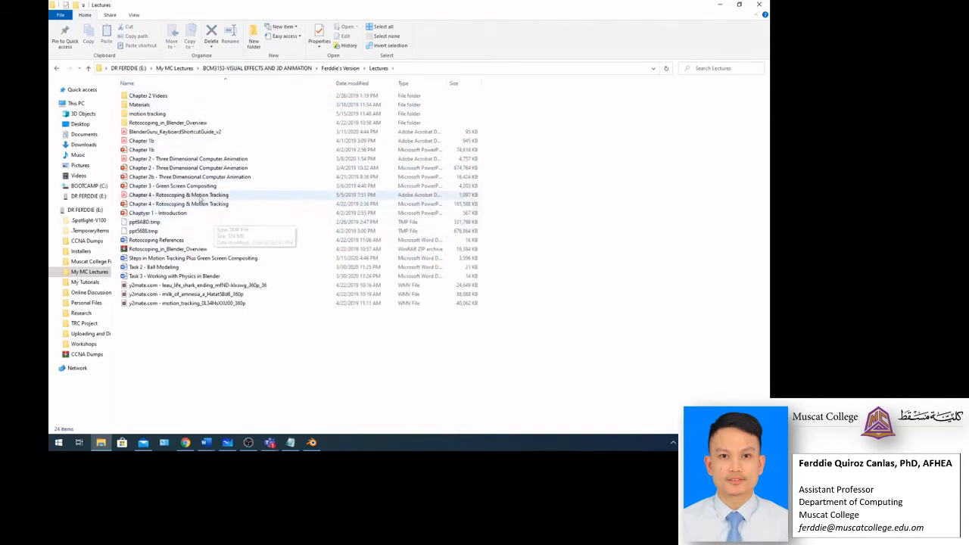
- Look through the Chapter 2 - Three Dimensional Computer Animation slides in PowerPoint and replace them with the Chapter 2b presentation
{"action": "double_click", "coordinate": [227, 168]}
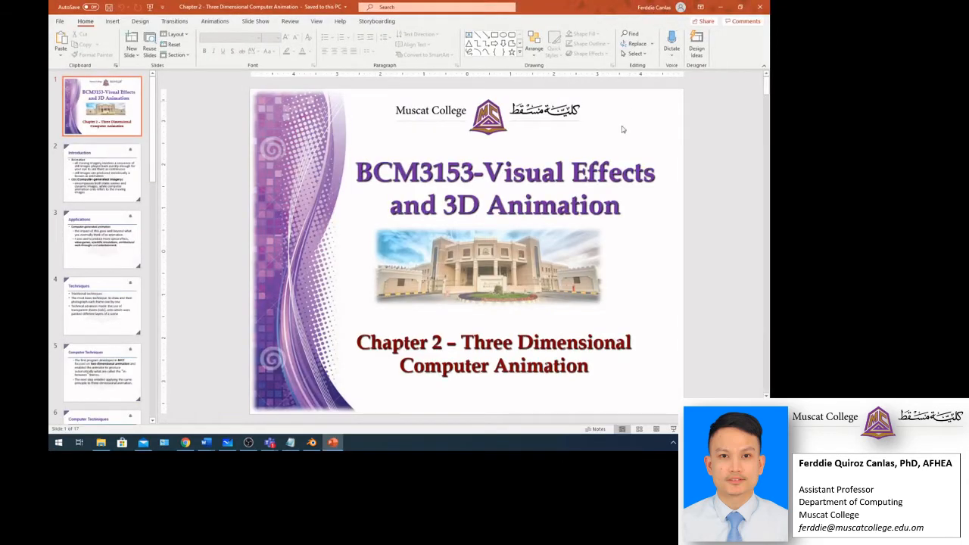
{"action": "scroll", "coordinate": [97, 272], "scroll_direction": "down", "scroll_amount": 3}
{"action": "scroll", "coordinate": [96, 272], "scroll_direction": "down", "scroll_amount": 8}
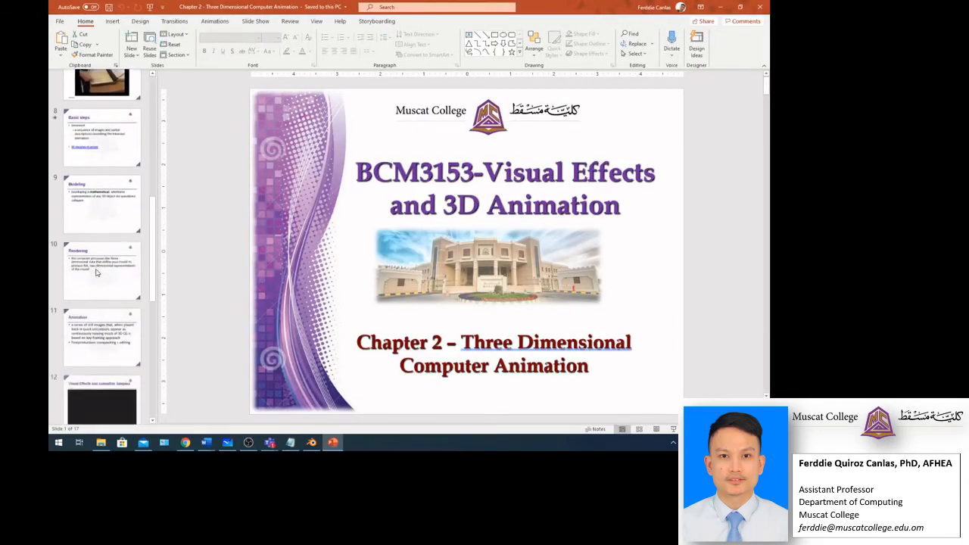
{"action": "scroll", "coordinate": [96, 272], "scroll_direction": "up", "scroll_amount": 12}
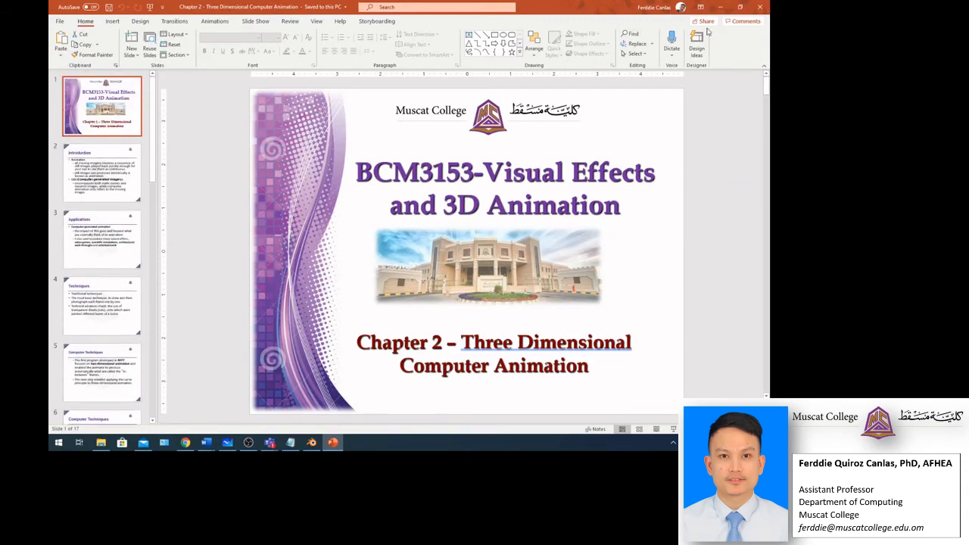
{"action": "left_click", "coordinate": [760, 8]}
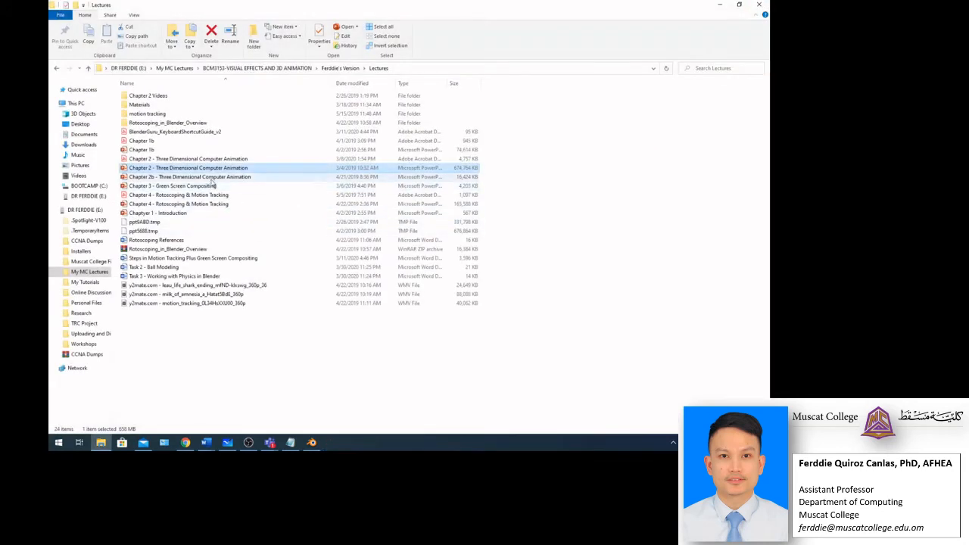
{"action": "double_click", "coordinate": [219, 176]}
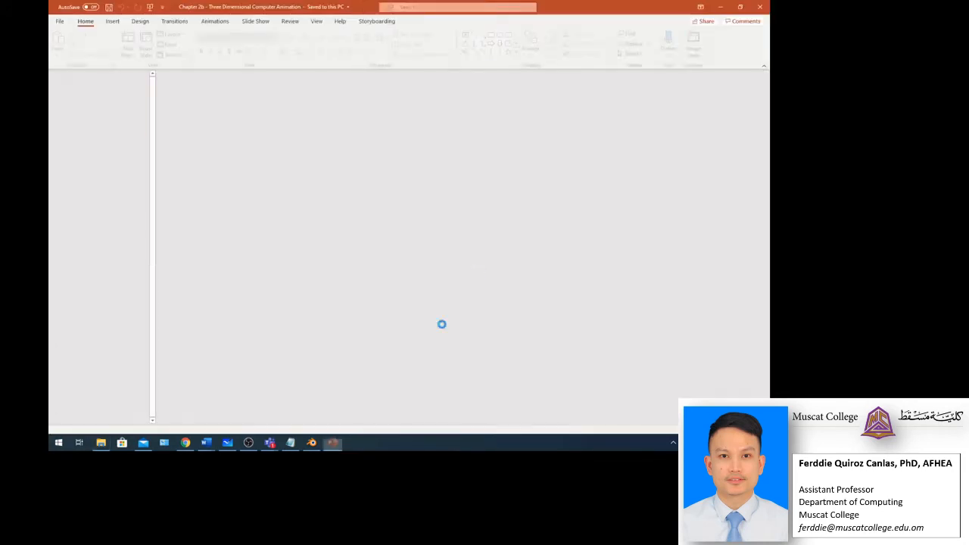
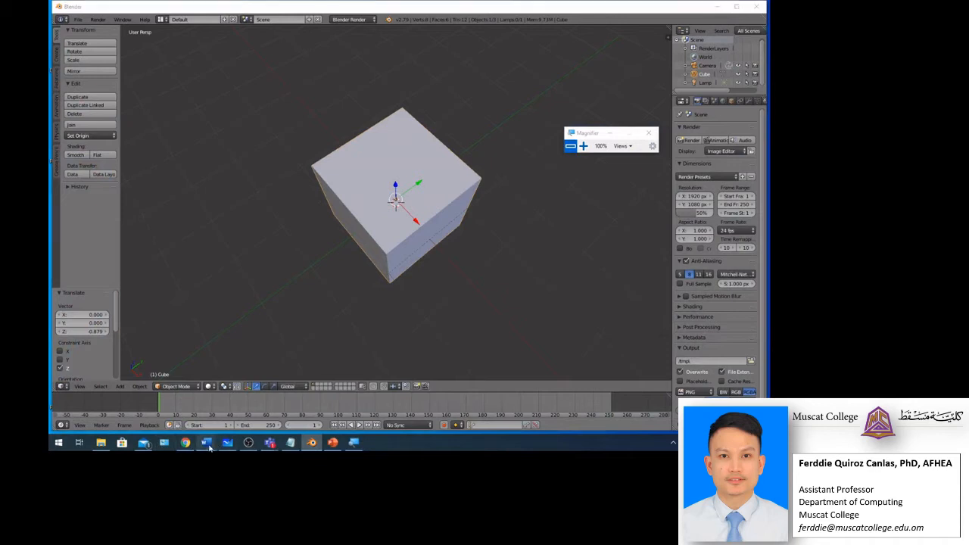
- Close the Magnifier over the Key Framing document in Word, and return to Blender to show the cube's transform properties
{"action": "mouse_move", "coordinate": [207, 444]}
{"action": "left_click", "coordinate": [176, 405]}
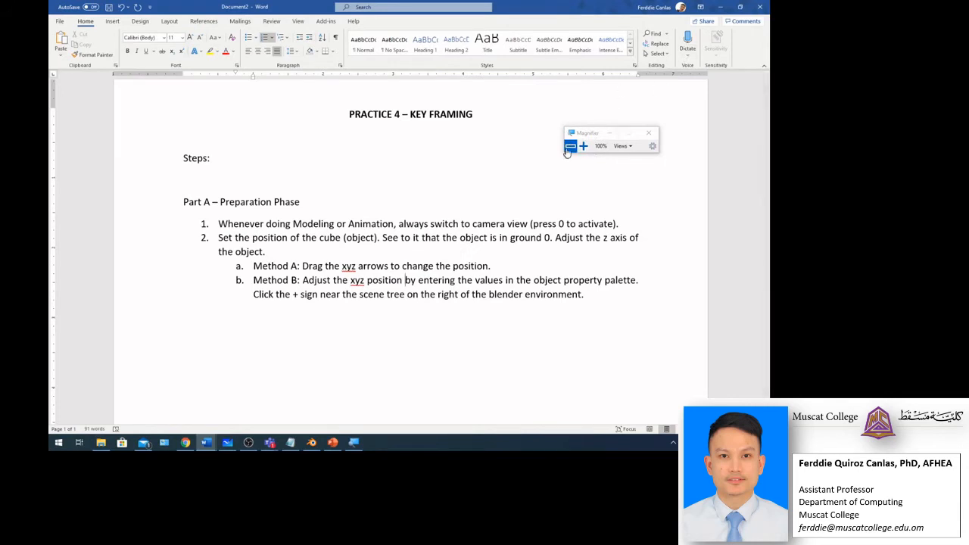
{"action": "left_click", "coordinate": [648, 133]}
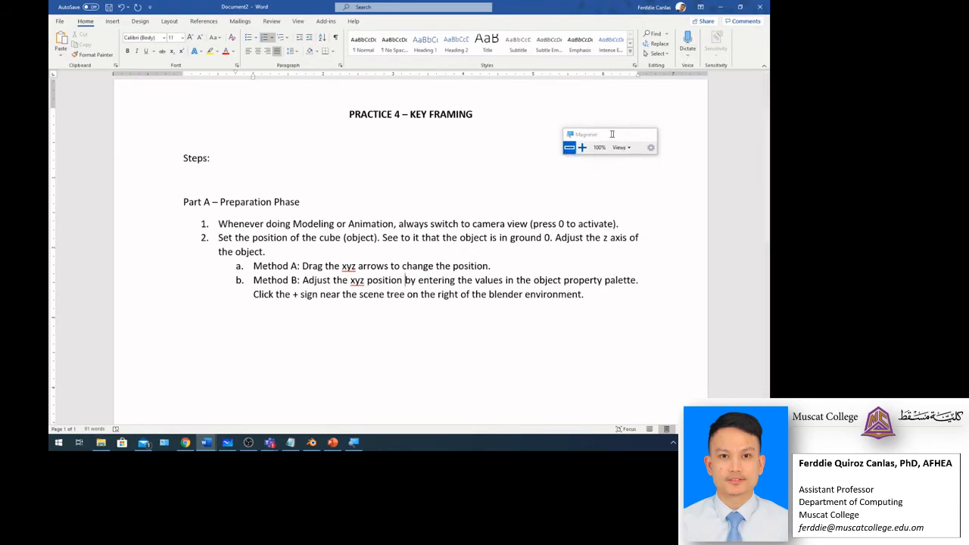
{"action": "left_click", "coordinate": [721, 7]}
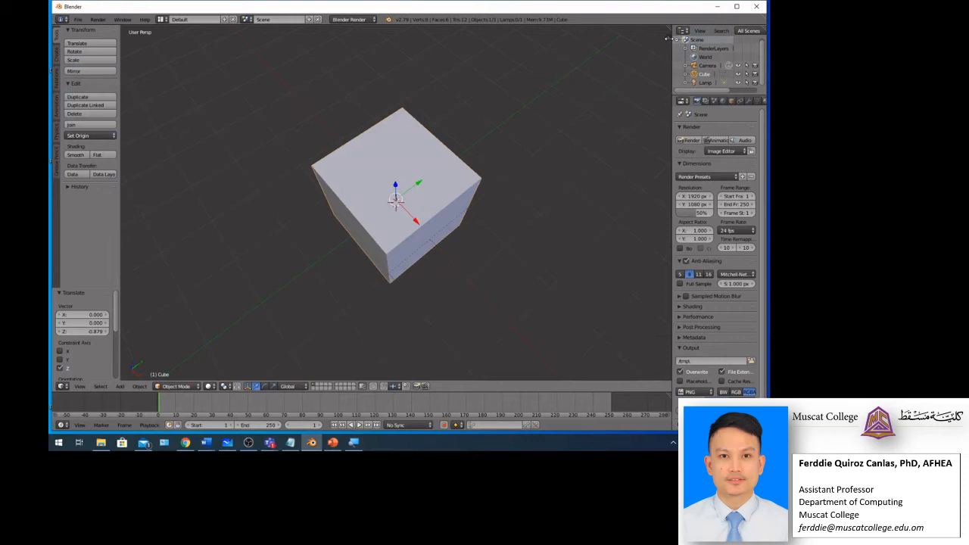
{"action": "left_click", "coordinate": [669, 38]}
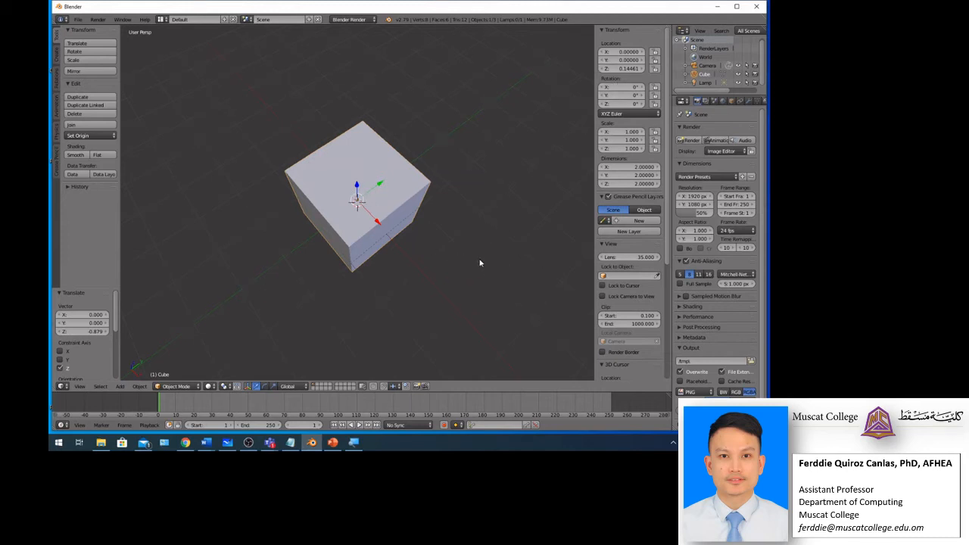
- Raise the cube along the Z axis to about 1.01 so that its base sits on the ground grid
{"action": "middle_click_drag", "start_coordinate": [481, 263], "coordinate": [448, 188]}
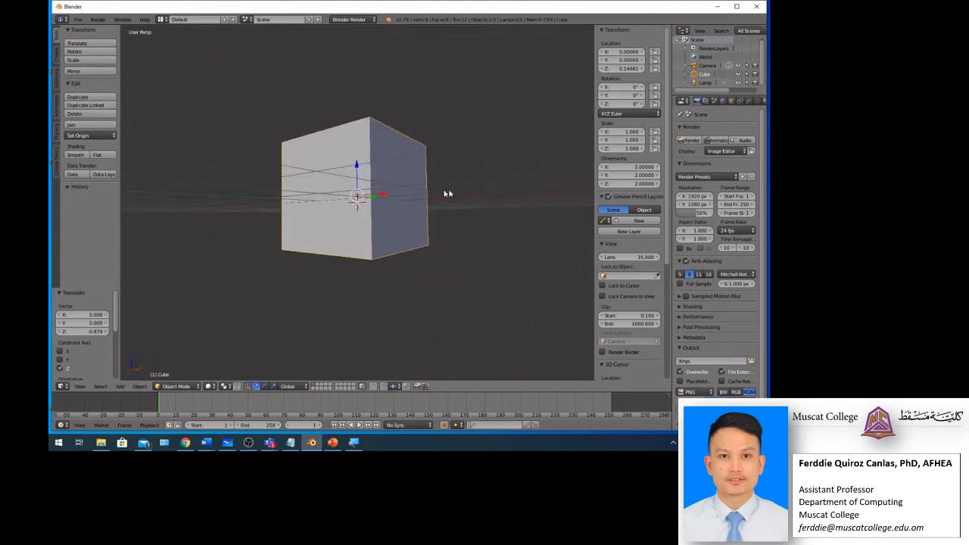
{"action": "left_click_drag", "start_coordinate": [357, 164], "coordinate": [362, 121]}
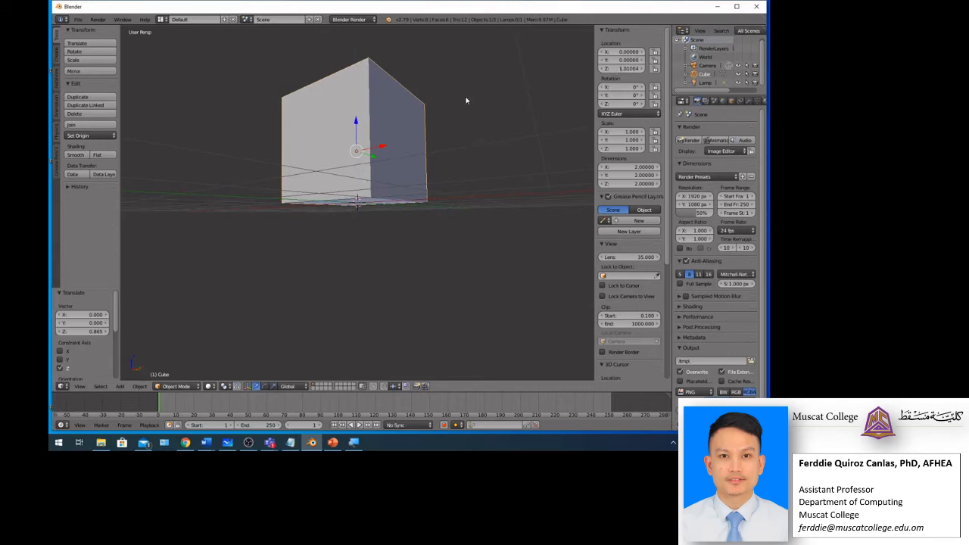
{"action": "middle_click_drag", "start_coordinate": [468, 102], "coordinate": [439, 156]}
{"action": "middle_click_drag", "start_coordinate": [463, 199], "coordinate": [466, 180]}
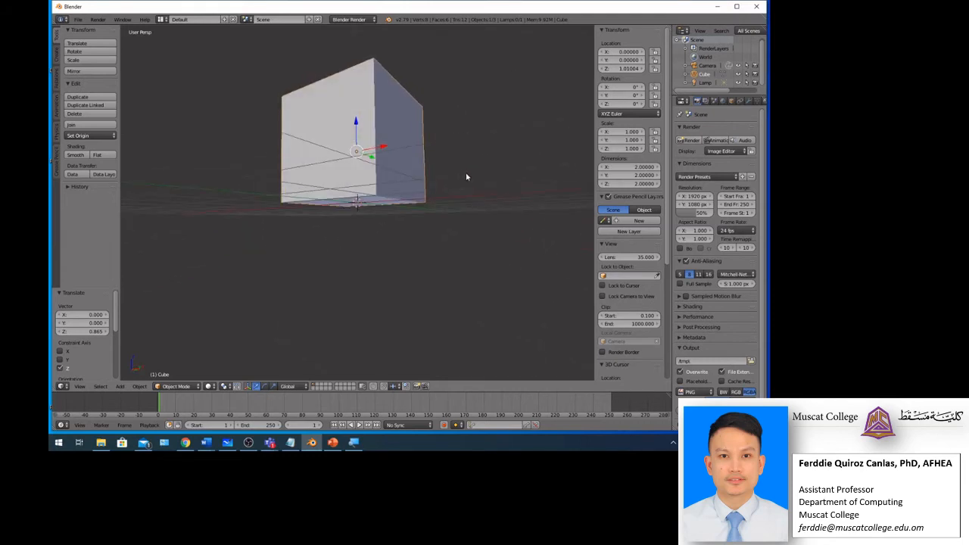
{"action": "scroll", "coordinate": [465, 177], "scroll_direction": "up", "scroll_amount": 1}
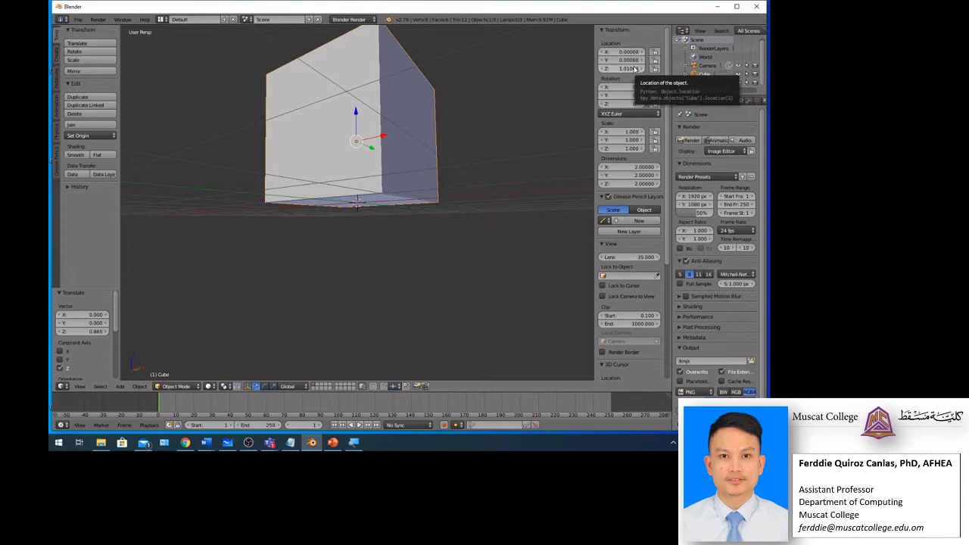
- Magnify the screen to 200% with the Magnifier around the cube's transform values and dismiss the Magnifier controls
{"action": "left_click", "coordinate": [354, 443]}
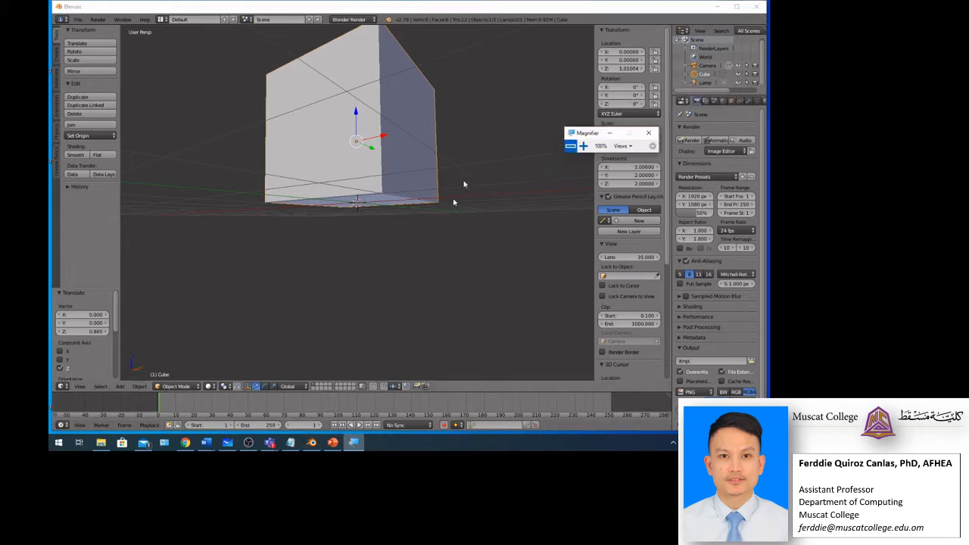
{"action": "left_click", "coordinate": [583, 146]}
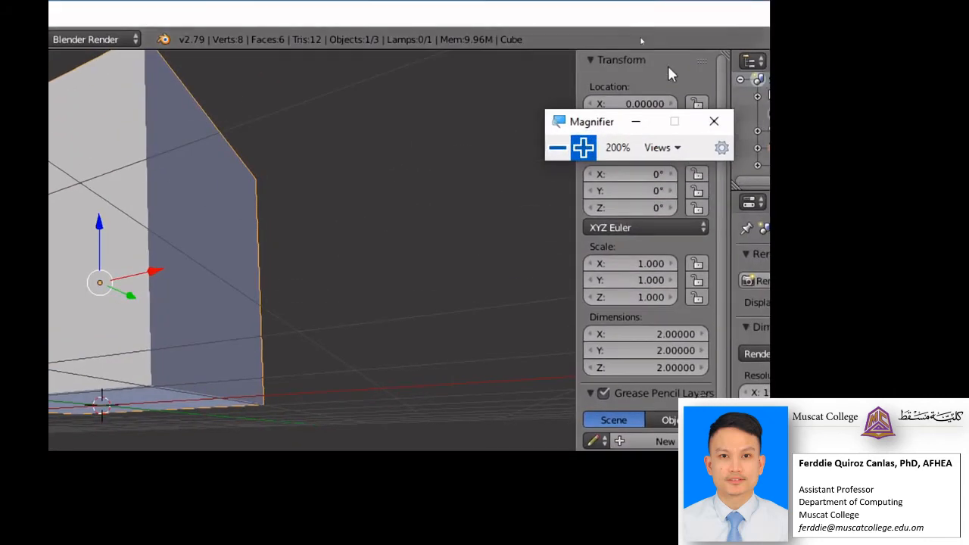
{"action": "left_click", "coordinate": [714, 121]}
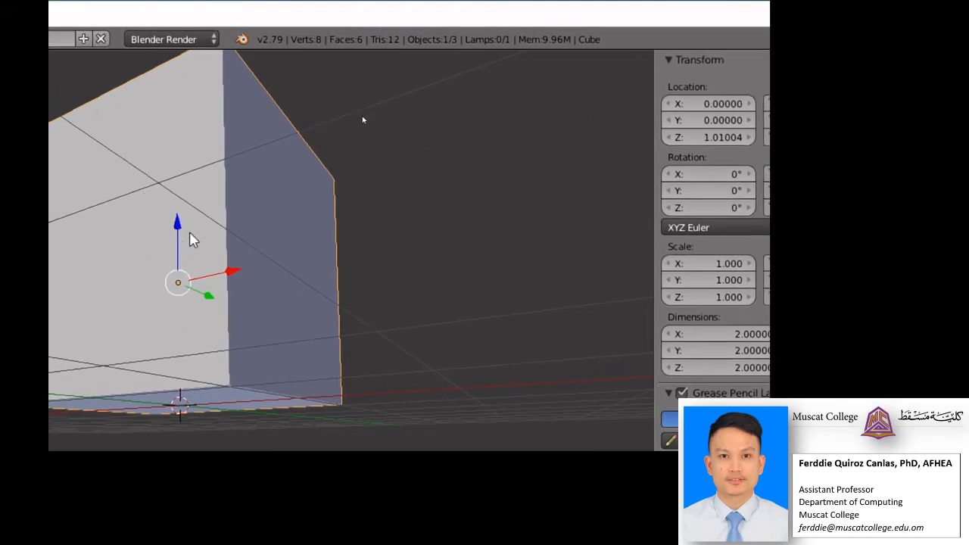
- Set the cube's Z location to 2
{"action": "left_click", "coordinate": [703, 137]}
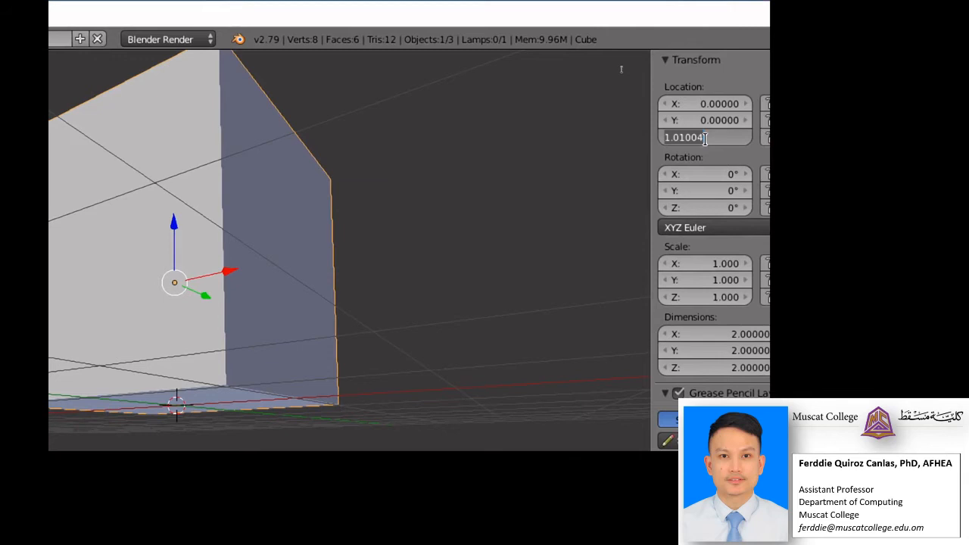
{"action": "type", "text": "2"}
{"action": "key", "text": "Return"}
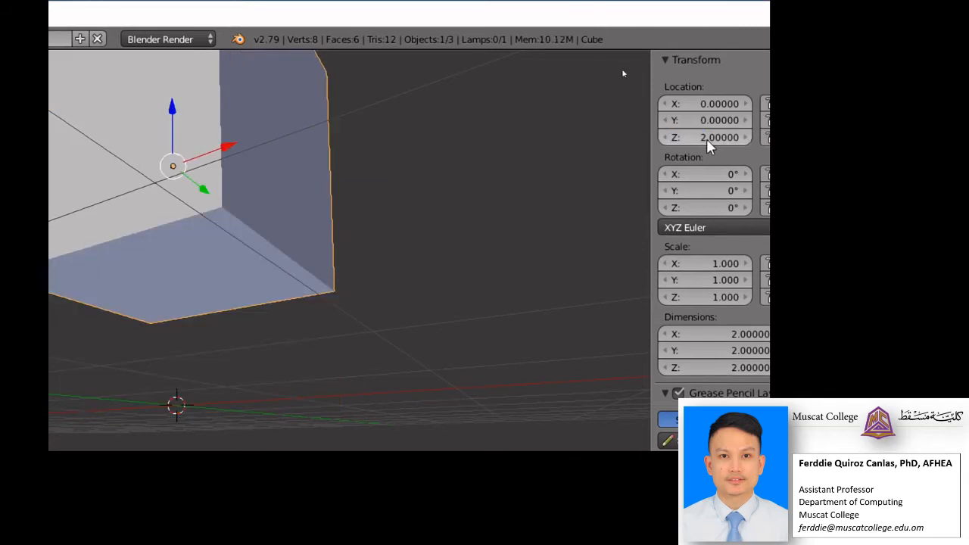
- Set the cube's Z location to 0
{"action": "left_click", "coordinate": [705, 141]}
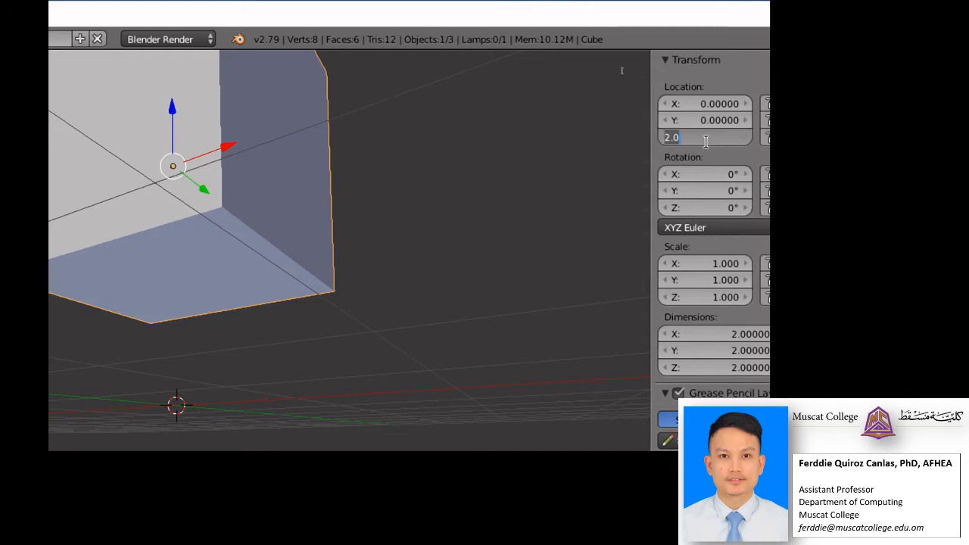
{"action": "type", "text": "0"}
{"action": "key", "text": "Return"}
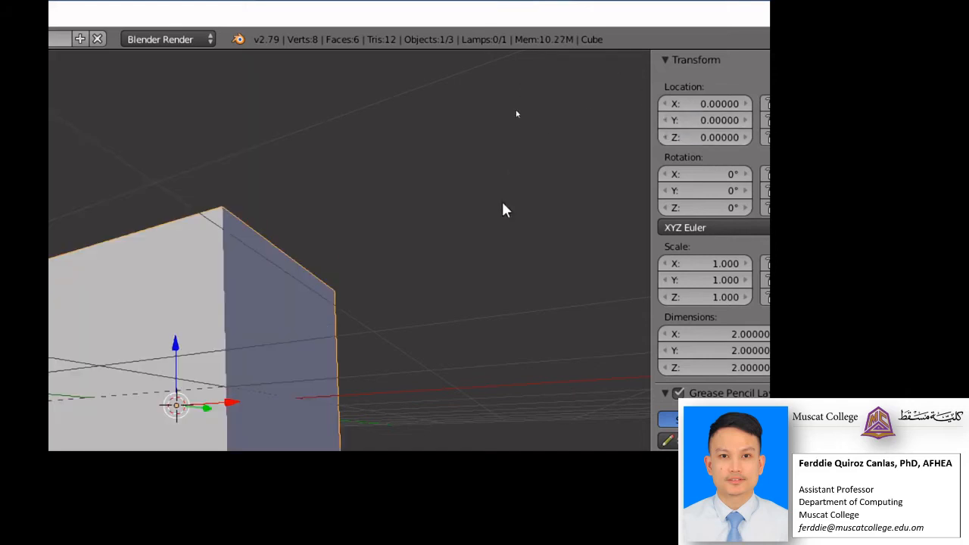
{"action": "scroll", "coordinate": [484, 248], "scroll_direction": "down", "scroll_amount": 1}
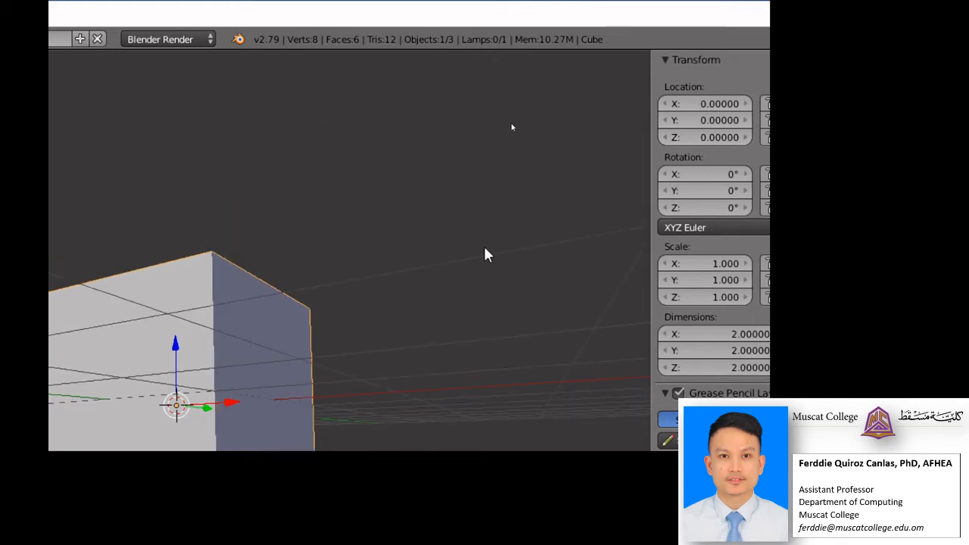
{"action": "scroll", "coordinate": [484, 249], "scroll_direction": "down", "scroll_amount": 1}
{"action": "scroll", "coordinate": [484, 249], "scroll_direction": "up", "scroll_amount": 1}
{"action": "key", "text": "g"}
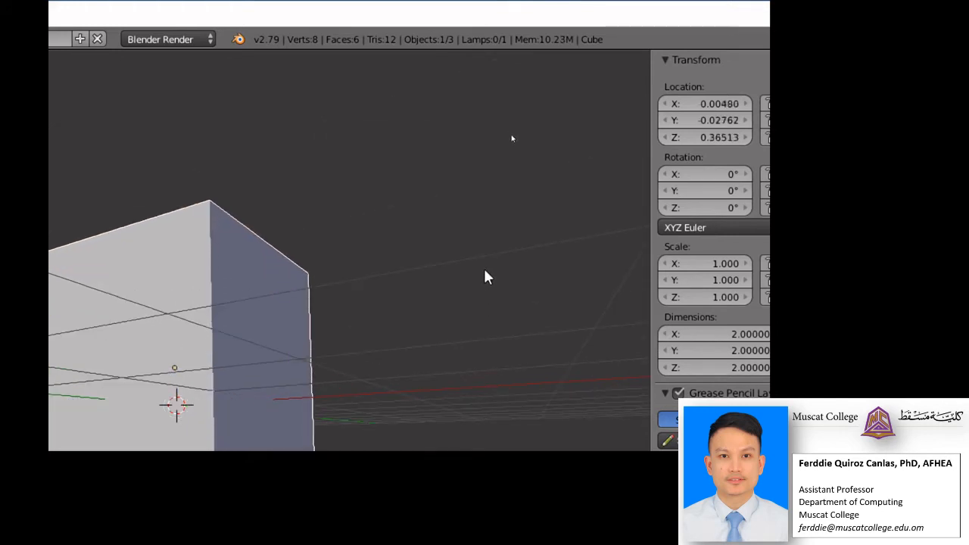
{"action": "key", "text": "z"}
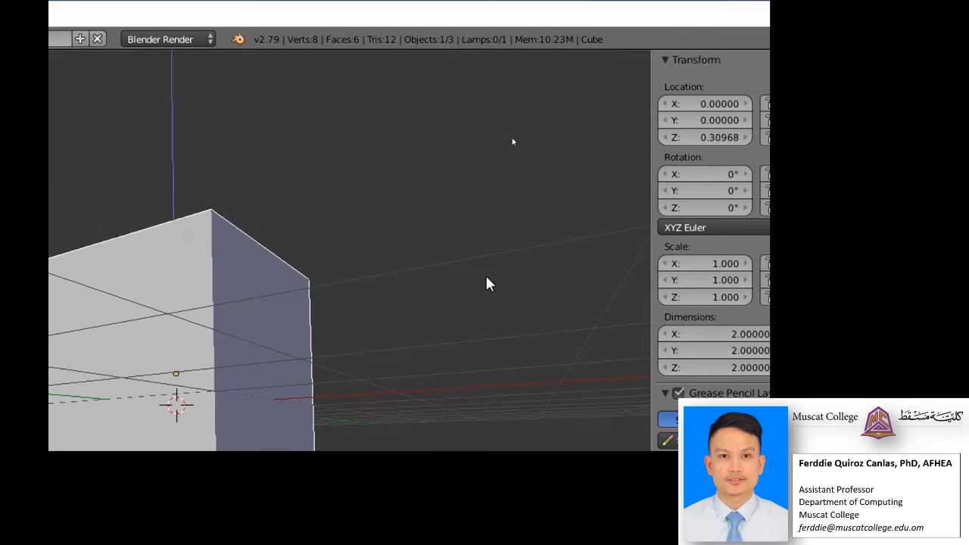
{"action": "key", "text": "Escape"}
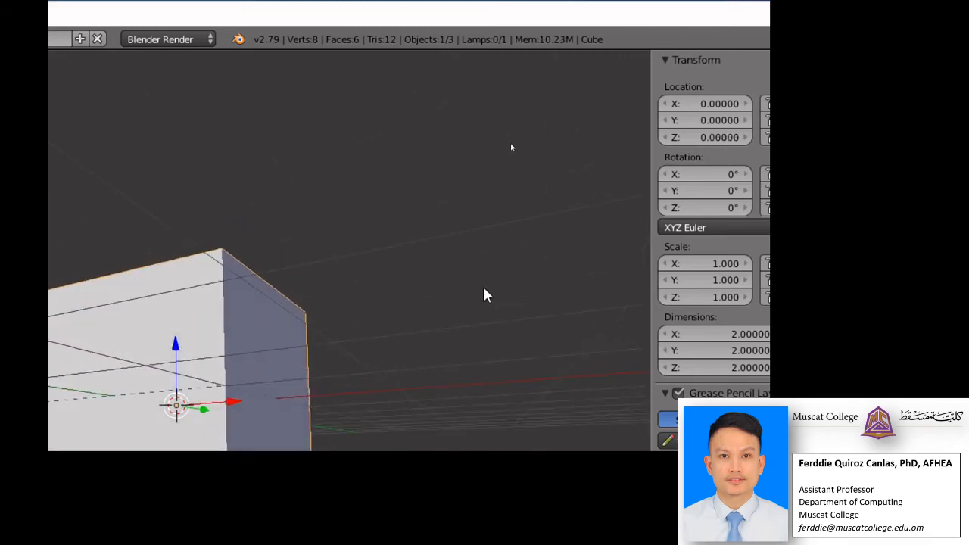
- Set the cube's Z location to 1 so that its base rests on the ground grid
{"action": "mouse_move", "coordinate": [485, 288]}
{"action": "middle_mouse_down"}
{"action": "mouse_move", "coordinate": [494, 277]}
{"action": "mouse_move", "coordinate": [493, 292]}
{"action": "middle_mouse_up"}
{"action": "scroll", "coordinate": [485, 282], "scroll_direction": "down", "scroll_amount": 1}
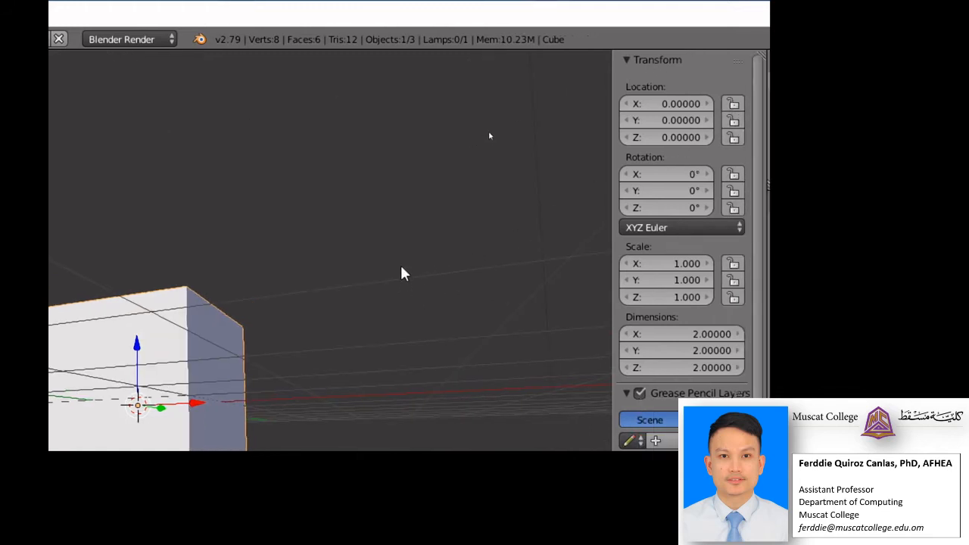
{"action": "middle_click_drag", "start_coordinate": [401, 274], "coordinate": [382, 227]}
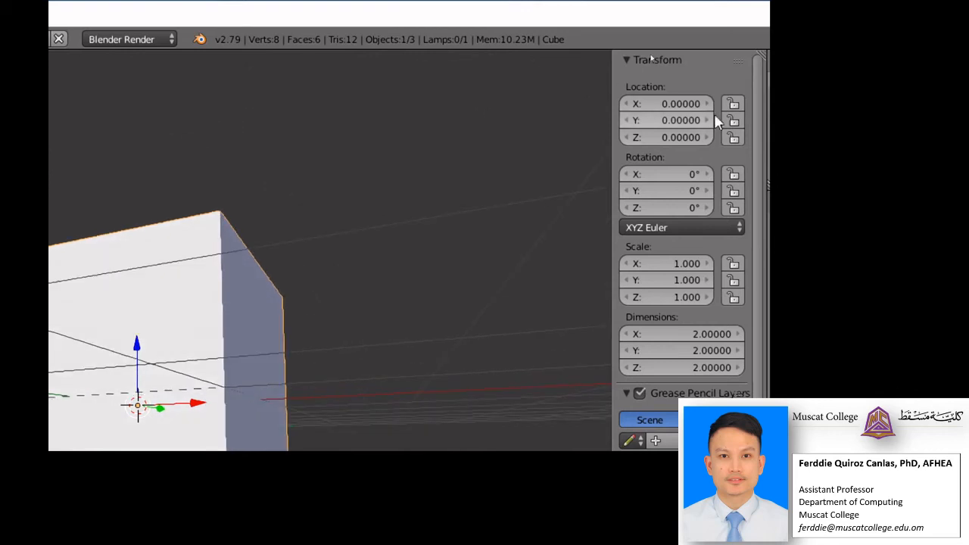
{"action": "left_click", "coordinate": [675, 139]}
{"action": "type", "text": "1"}
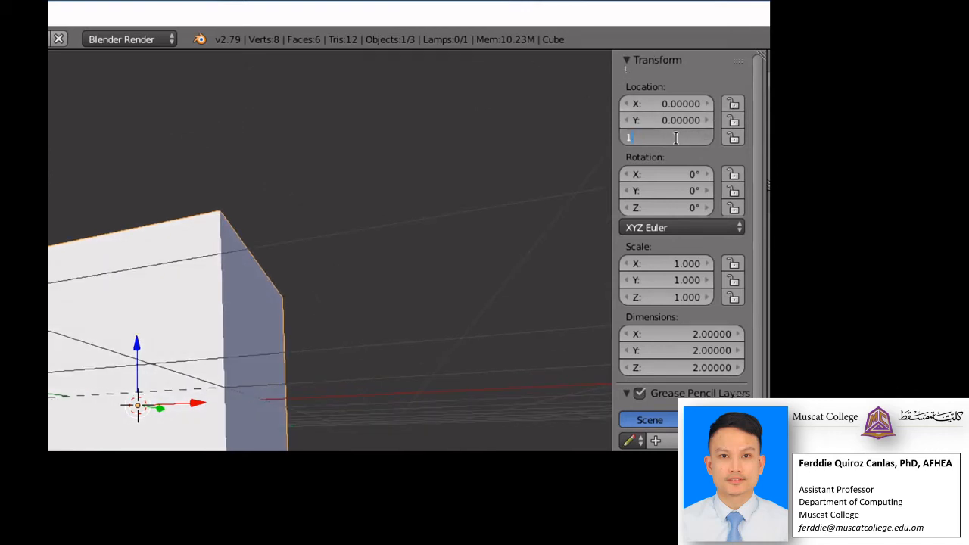
{"action": "key", "text": "Return"}
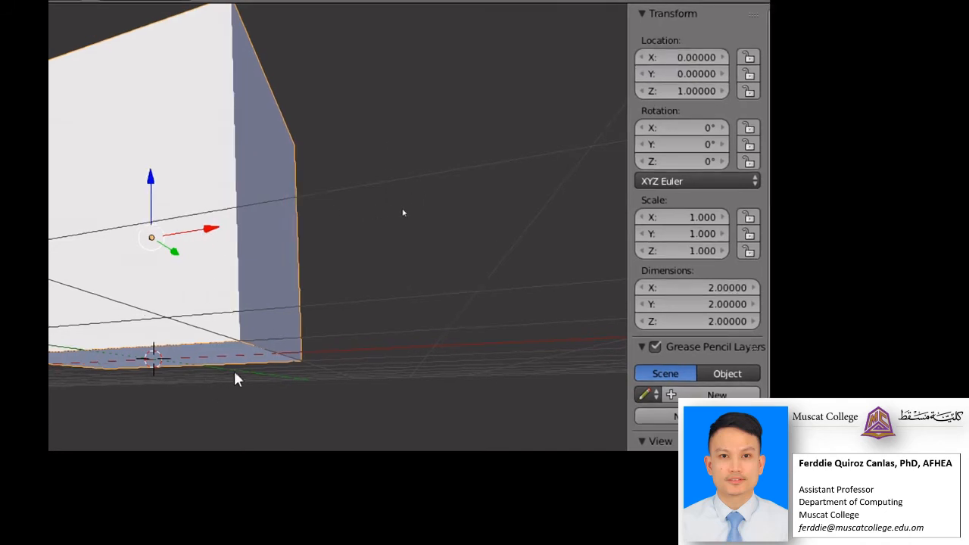
{"action": "key", "text": "n"}
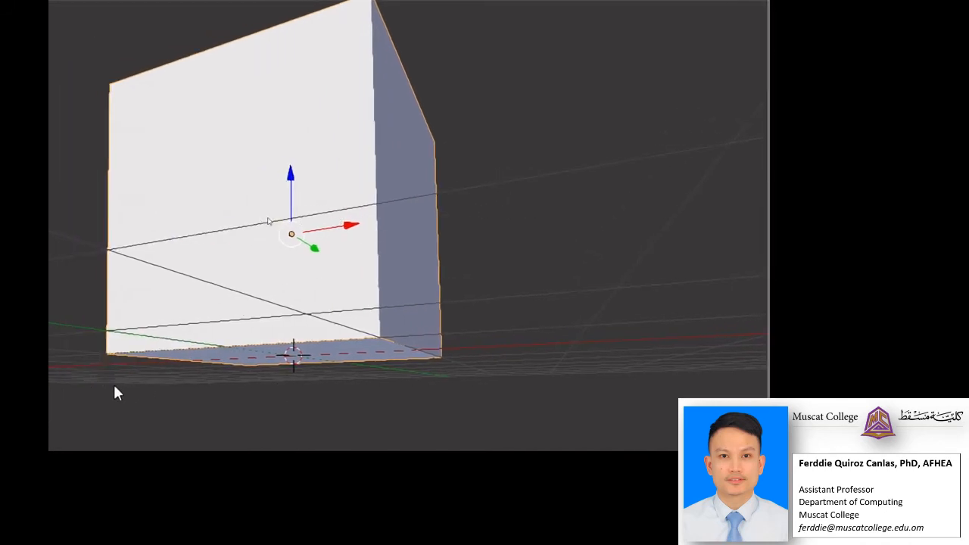
- Inspect the cube's base against the ground grid from below, and return the Magnifier from 200% to the normal full-screen view
{"action": "middle_click_drag", "start_coordinate": [216, 368], "coordinate": [217, 331]}
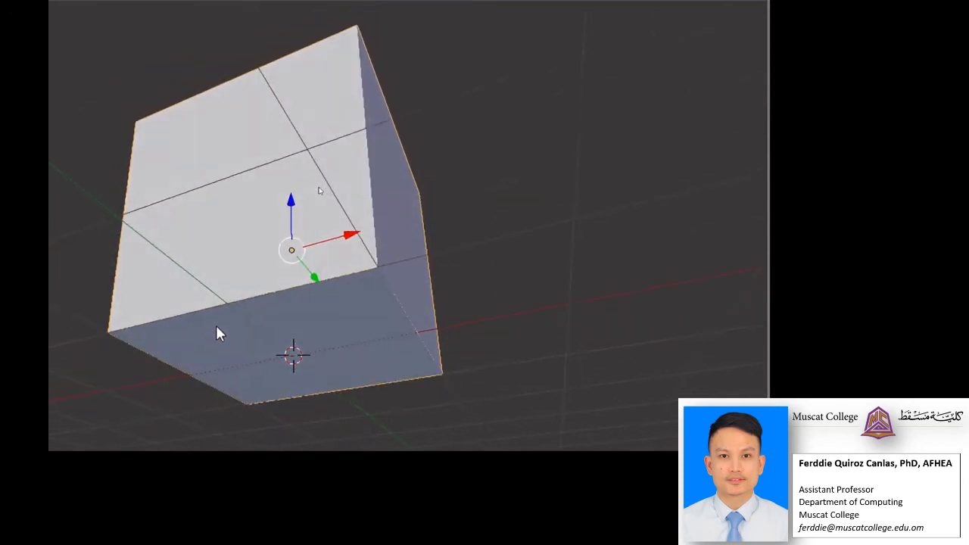
{"action": "scroll", "coordinate": [217, 324], "scroll_direction": "up", "scroll_amount": 1}
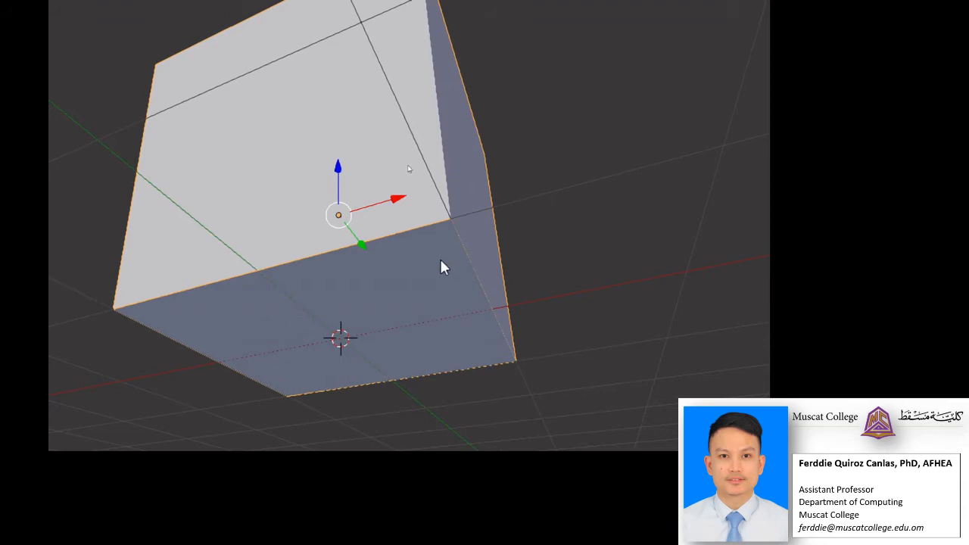
{"action": "middle_click_drag", "start_coordinate": [526, 249], "coordinate": [496, 361]}
{"action": "scroll", "coordinate": [496, 361], "scroll_direction": "down", "scroll_amount": 5}
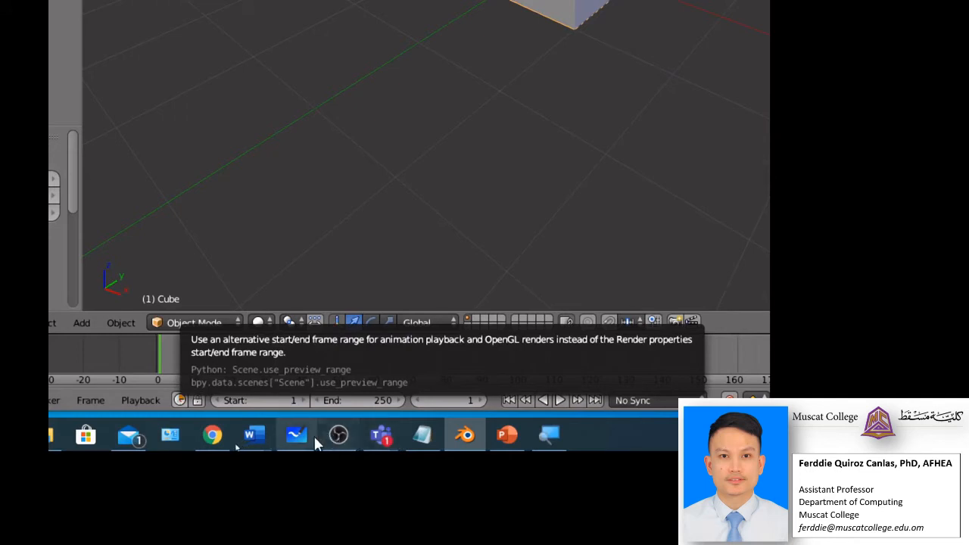
{"action": "left_click", "coordinate": [558, 433]}
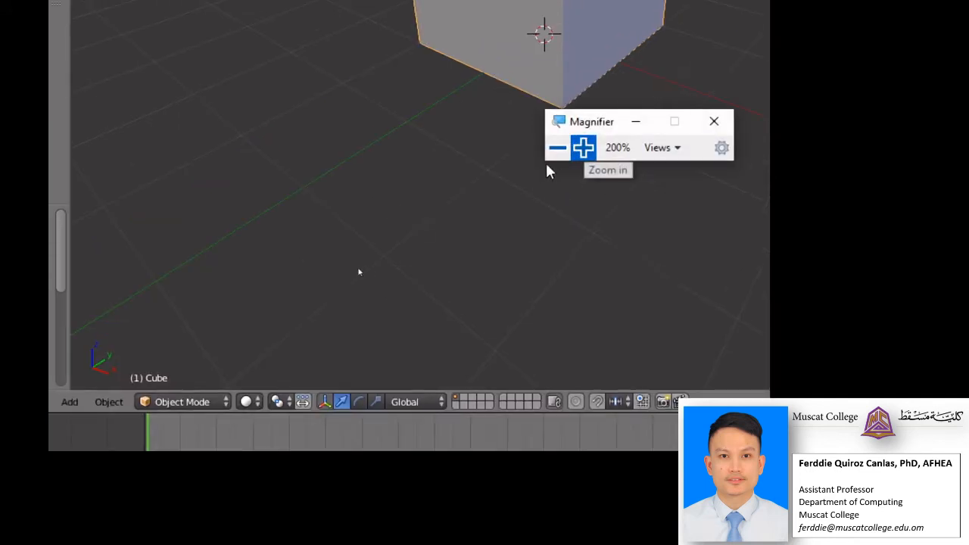
{"action": "left_click", "coordinate": [557, 148]}
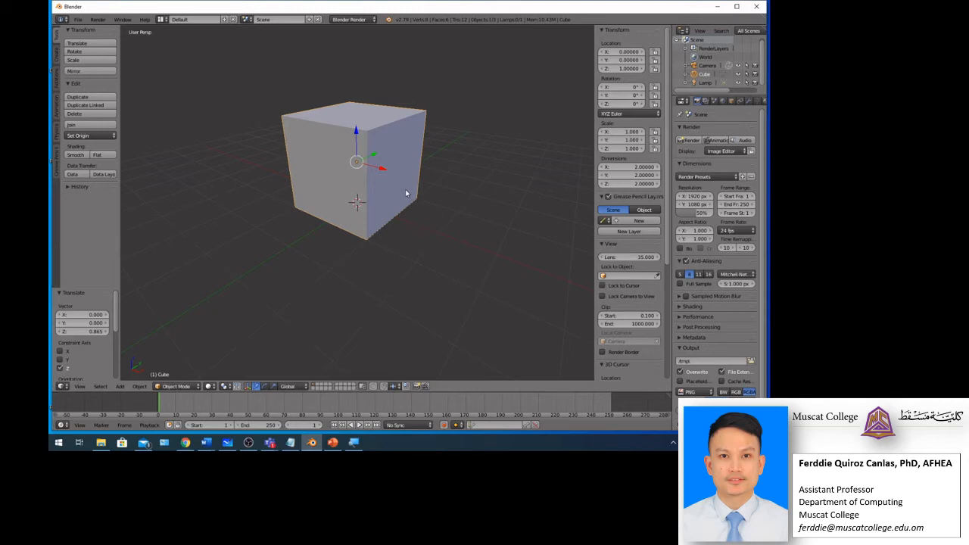
- Try scaling the cube uniformly and along the global X axis to about 2.04, cancelling each attempt
{"action": "key", "text": "s"}
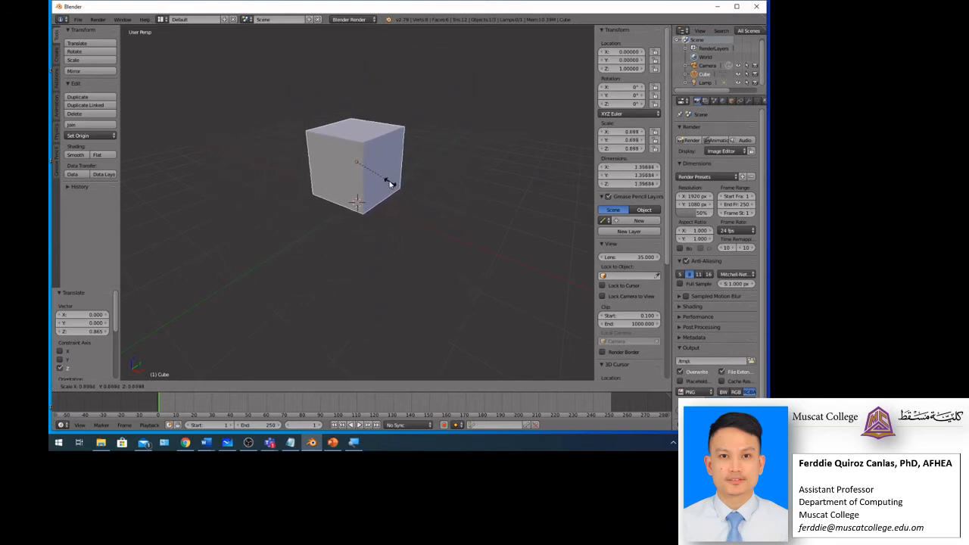
{"action": "key", "text": "Escape"}
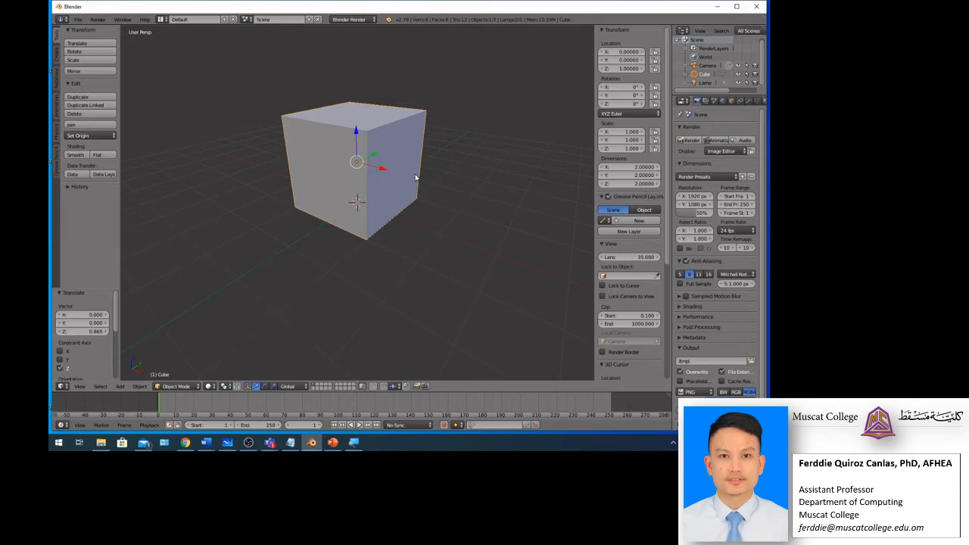
{"action": "key", "text": "s"}
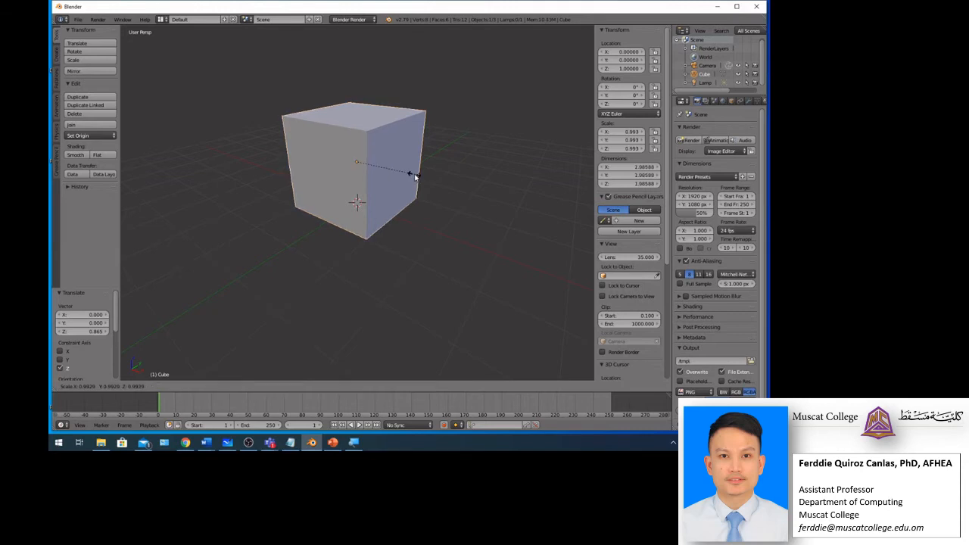
{"action": "key", "text": "x"}
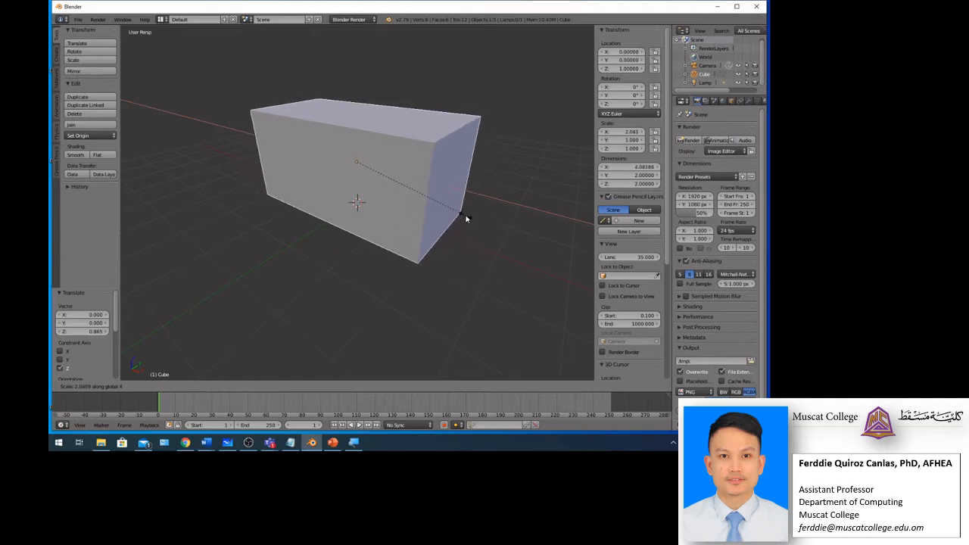
{"action": "key", "text": "Escape"}
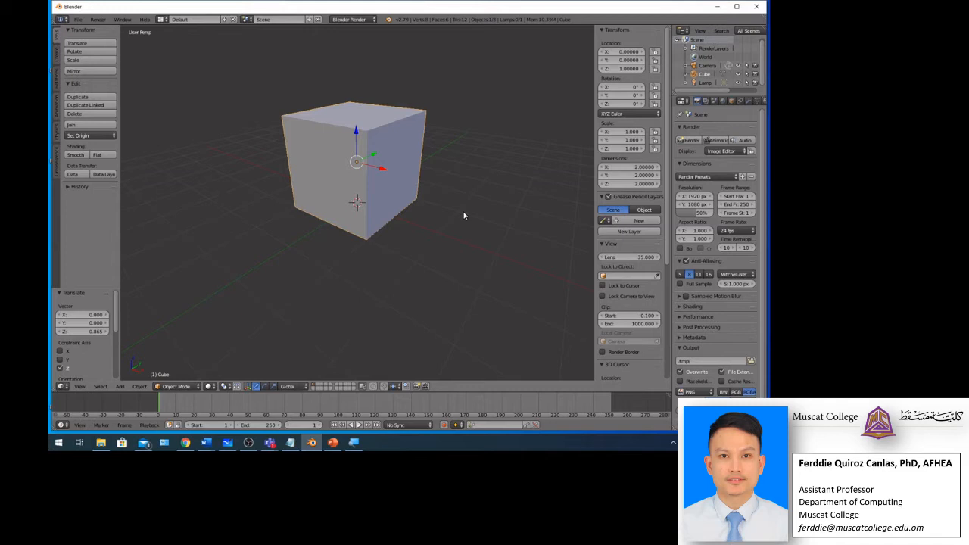
- Try scaling the cube along the global Y axis and along the Z axis, cancelling each attempt
{"action": "key", "text": "s"}
{"action": "key", "text": "y"}
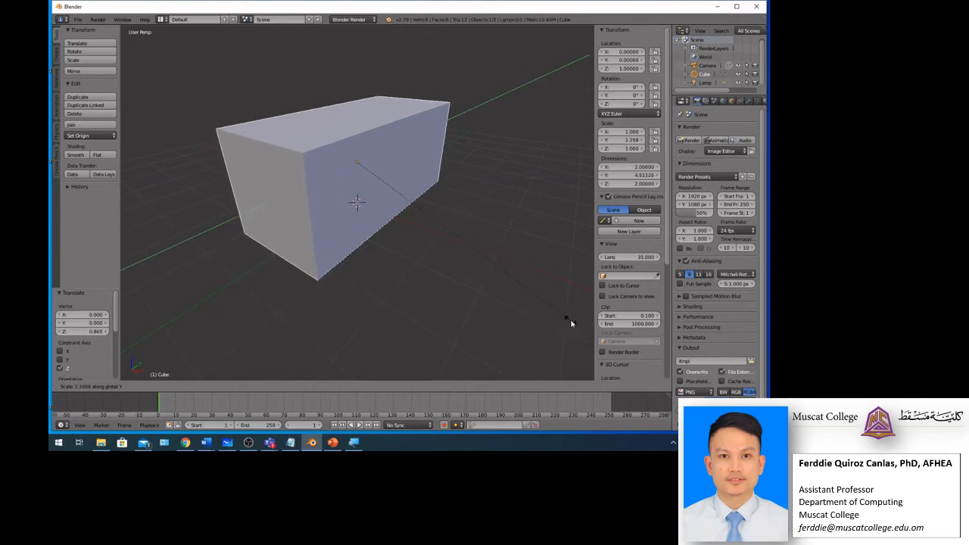
{"action": "key", "text": "Escape"}
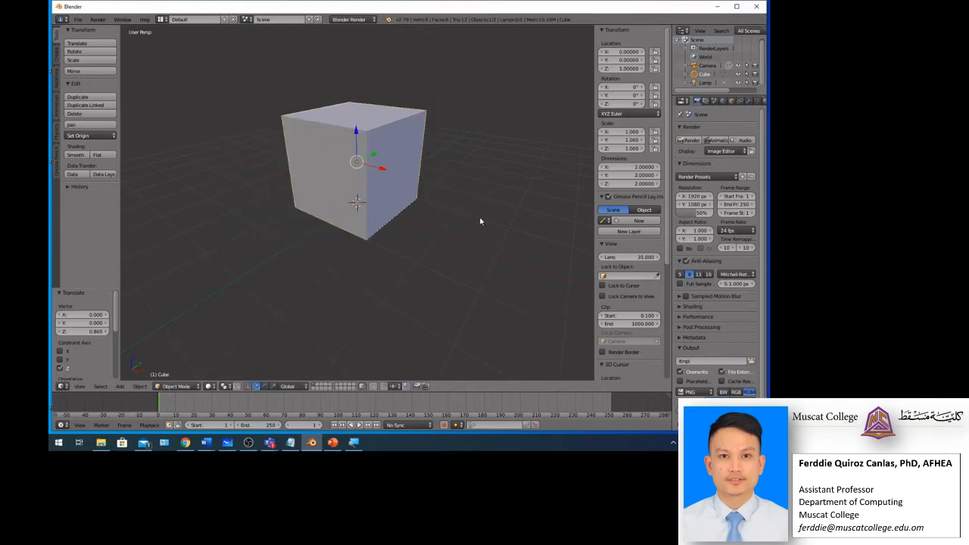
{"action": "key", "text": "s"}
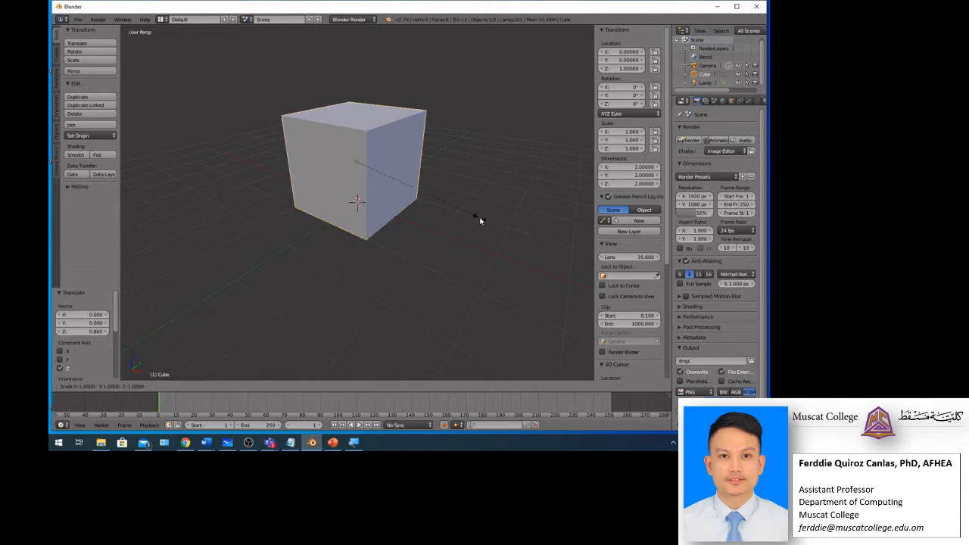
{"action": "key", "text": "z"}
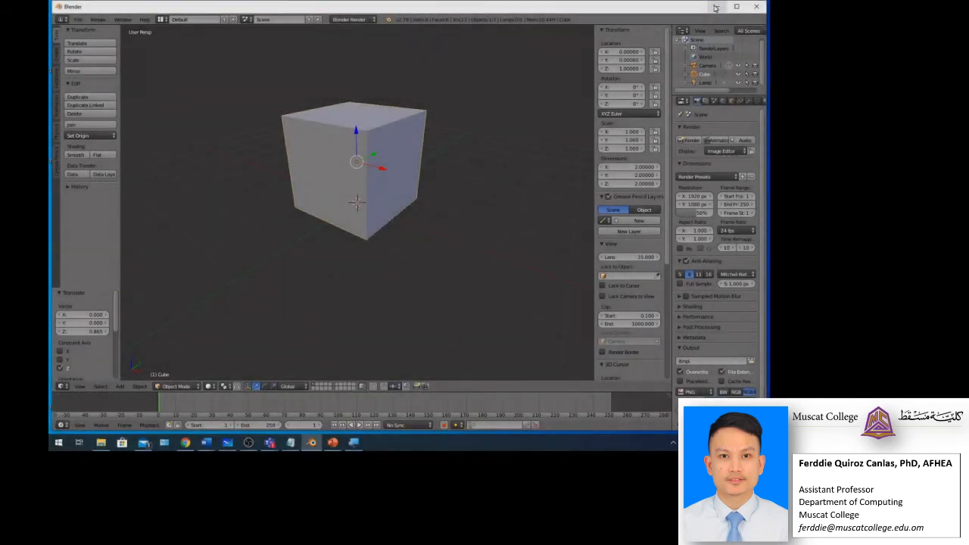
- Switch to the Word document and start top-level list item 3 below the Method B entry
{"action": "left_click", "coordinate": [715, 8]}
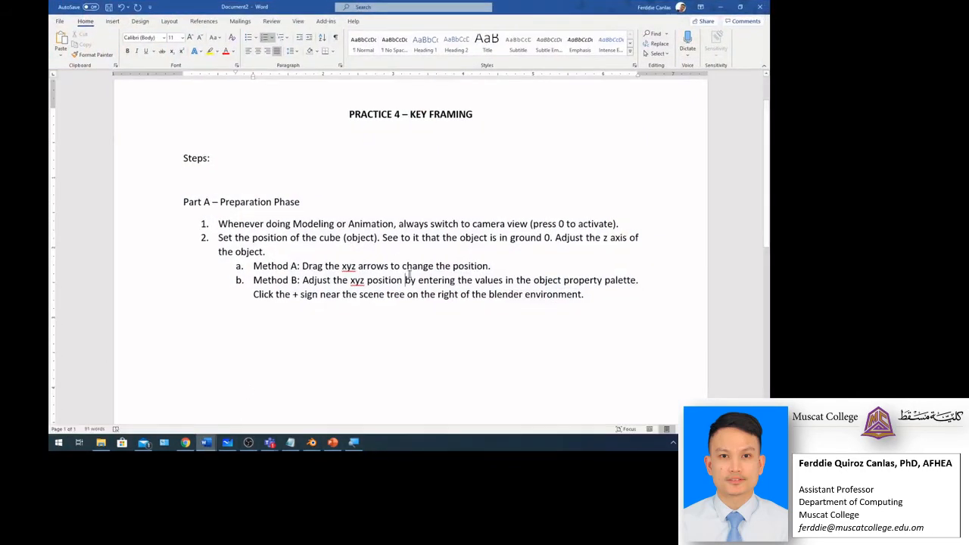
{"action": "left_click", "coordinate": [175, 409]}
{"action": "key", "text": "Return"}
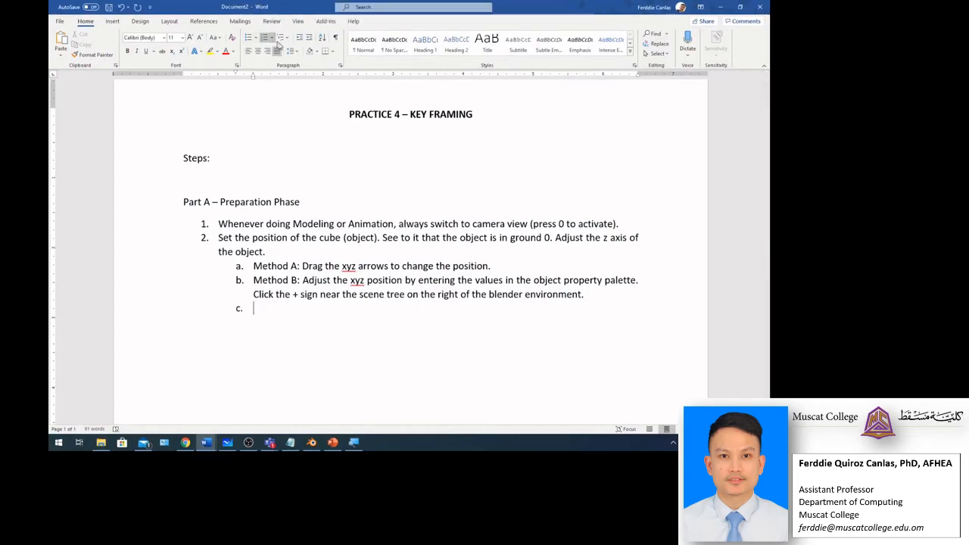
{"action": "left_click", "coordinate": [300, 39]}
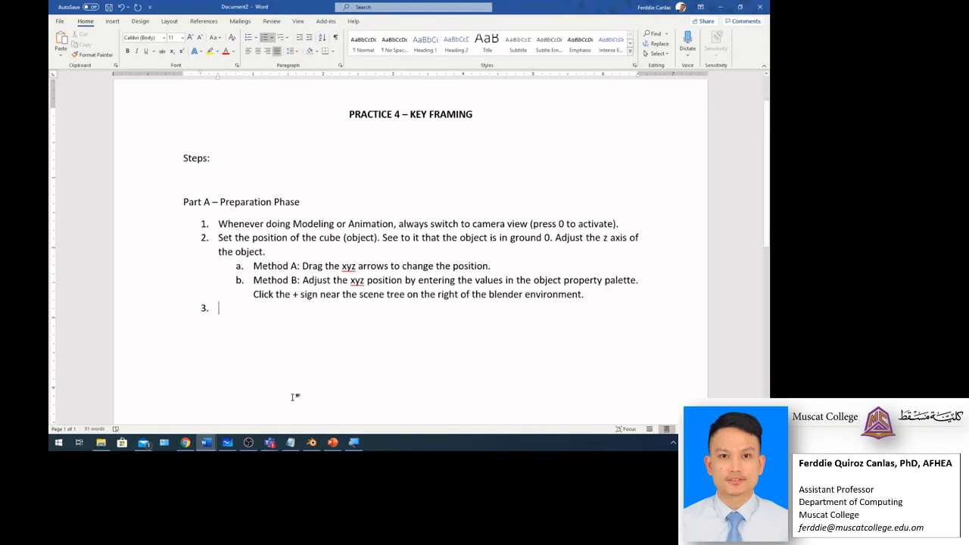
- Write "Try to scale the object:" as the text of list item 3
{"action": "type", "text": "Try to"}
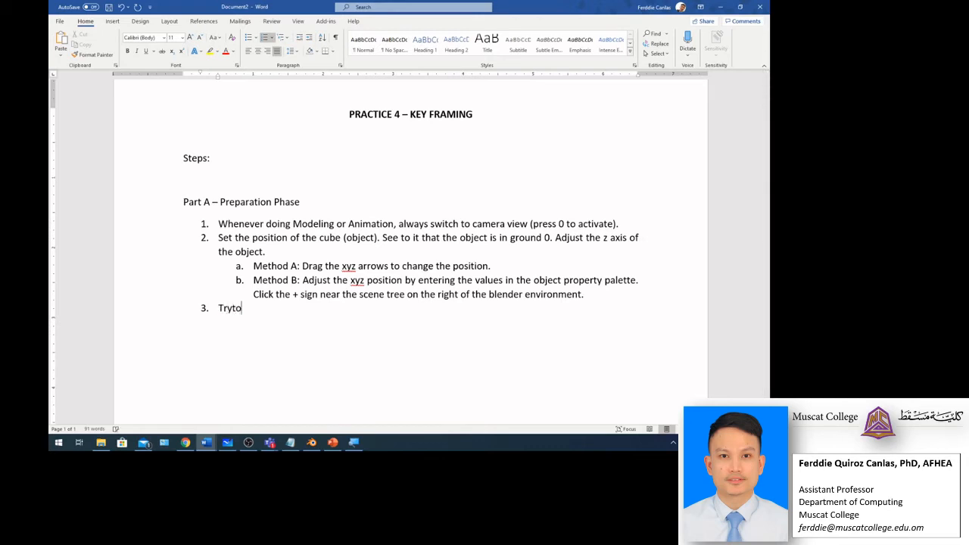
{"action": "key", "text": "BackSpace"}
{"action": "key", "text": "BackSpace"}
{"action": "type", "text": "to "}
{"action": "type", "text": "scale b"}
{"action": "type", "text": "y"}
{"action": "key", "text": "BackSpace"}
{"action": "key", "text": "BackSpace"}
{"action": "key", "text": "BackSpace"}
{"action": "type", "text": "the object"}
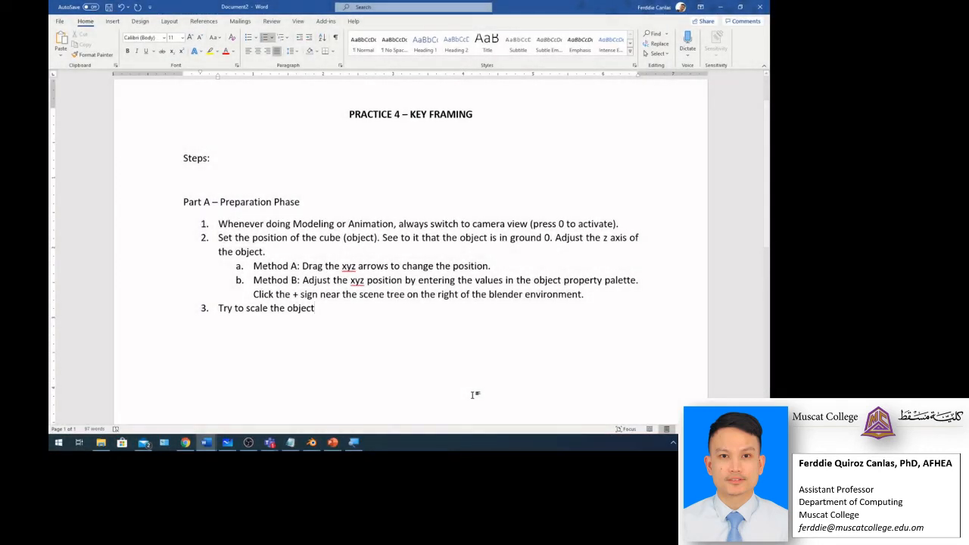
{"action": "type", "text": ":"}
- Add sub-item a under item 3 with the label "Method A:", discarding the trial wordings after it
{"action": "key", "text": "Return"}
{"action": "key", "text": "Tab"}
{"action": "type", "text": "Method"}
{"action": "key", "text": "BackSpace"}
{"action": "key", "text": "BackSpace"}
{"action": "key", "text": "BackSpace"}
{"action": "key", "text": "BackSpace"}
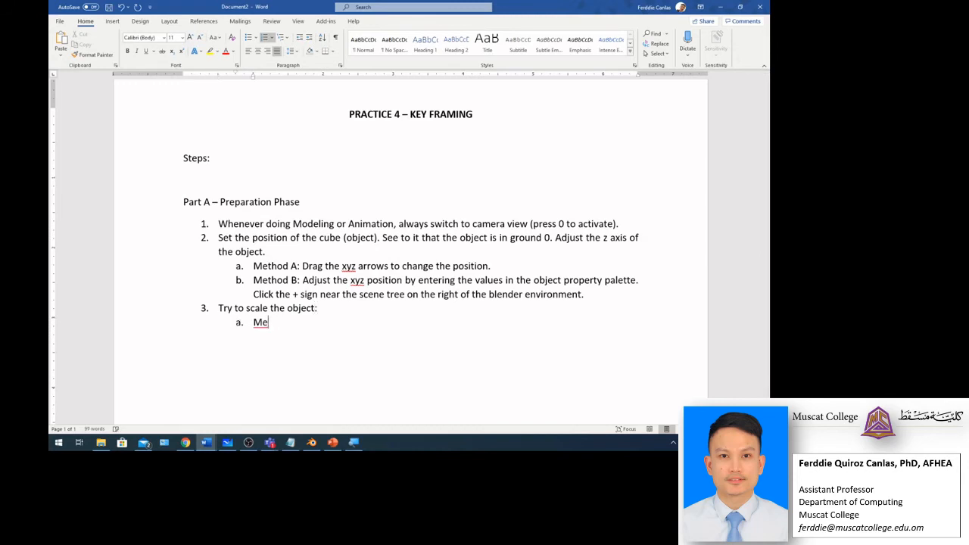
{"action": "type", "text": "thod A: Manual"}
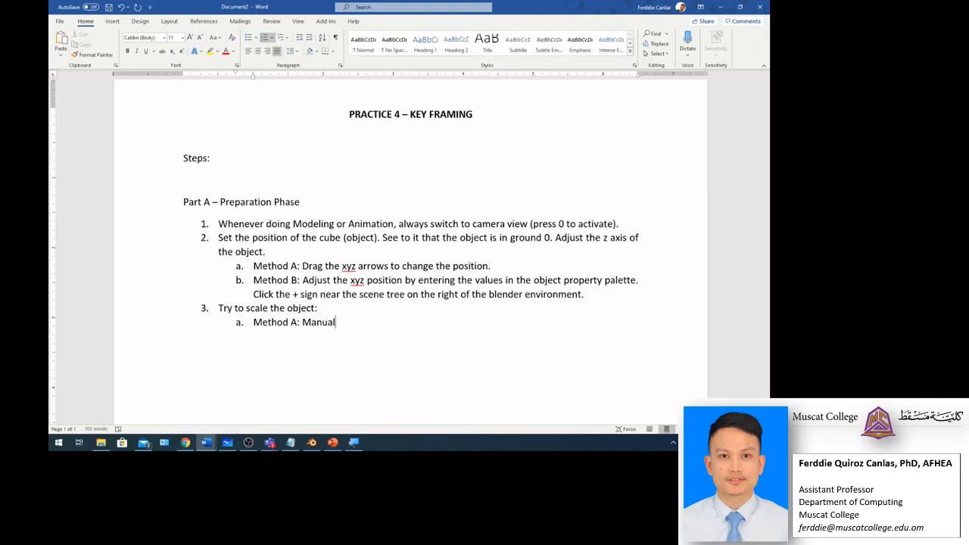
{"action": "key", "text": "BackSpace"}
{"action": "key", "text": "BackSpace"}
{"action": "key", "text": "BackSpace"}
{"action": "key", "text": "BackSpace"}
{"action": "key", "text": "BackSpace"}
{"action": "type", "text": "Dra"}
{"action": "key", "text": "BackSpace"}
{"action": "key", "text": "BackSpace"}
{"action": "key", "text": "BackSpace"}
- Complete Method A with "Pres S and drag to scale the object. Use this combination:" and start nested sub-item i below it
{"action": "type", "text": "Pres S and fr"}
{"action": "key", "text": "BackSpace"}
{"action": "key", "text": "BackSpace"}
{"action": "key", "text": "BackSpace"}
{"action": "key", "text": "BackSpace"}
{"action": "key", "text": "BackSpace"}
{"action": "key", "text": "BackSpace"}
{"action": "type", "text": "and drag t"}
{"action": "type", "text": "o "}
{"action": "type", "text": "sca"}
{"action": "type", "text": "lee"}
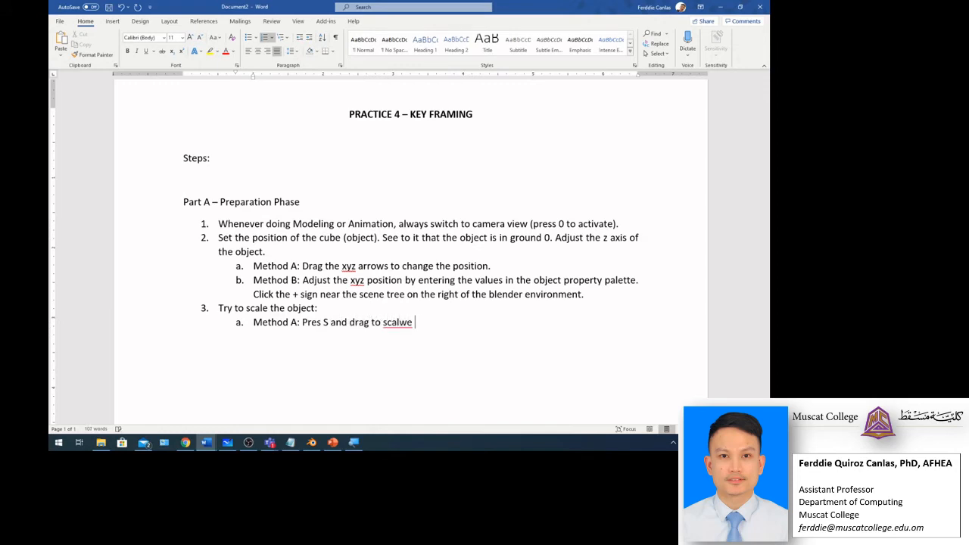
{"action": "key", "text": "BackSpace"}
{"action": "type", "text": "the obk"}
{"action": "key", "text": "BackSpace"}
{"action": "type", "text": "ject. Use this com"}
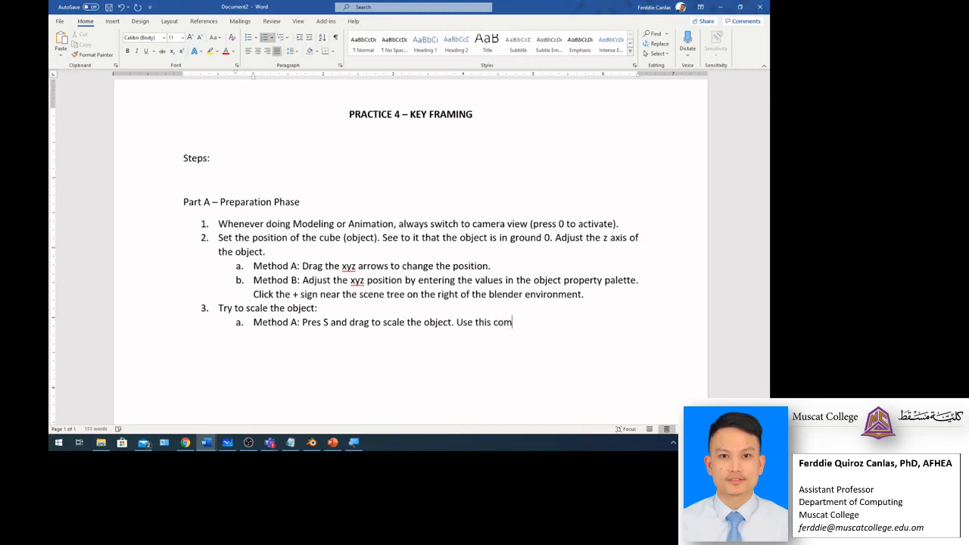
{"action": "type", "text": "bination:"}
{"action": "key", "text": "Return"}
{"action": "key", "text": "Tab"}
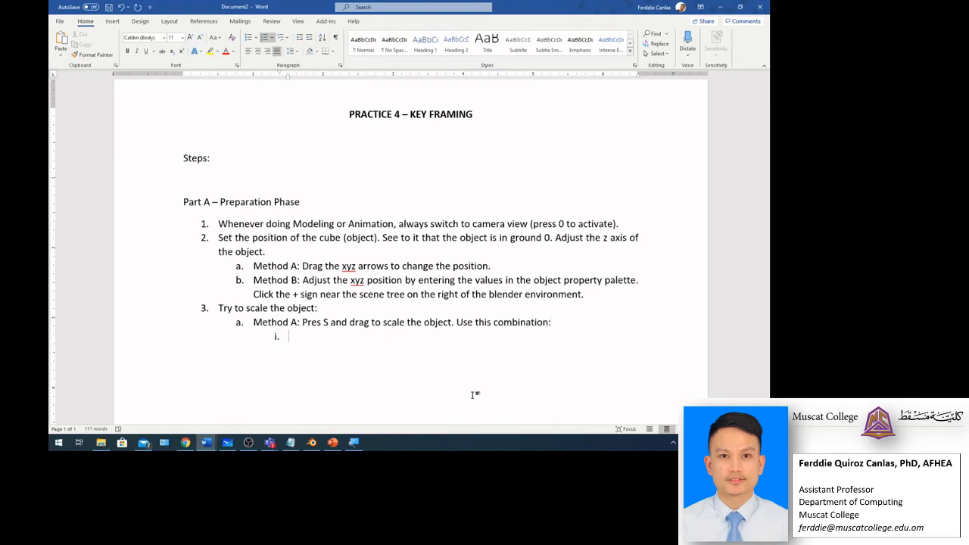
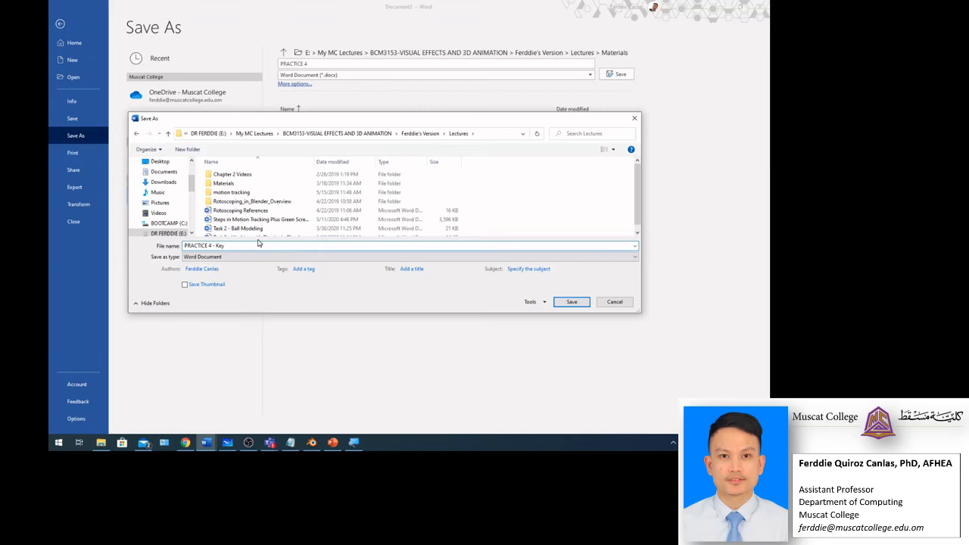
- Save the document under the file name "PRACTICE 4 - Key Framing" in the Lectures folder
{"action": "type", "text": "me"}
{"action": "key", "text": "Return"}
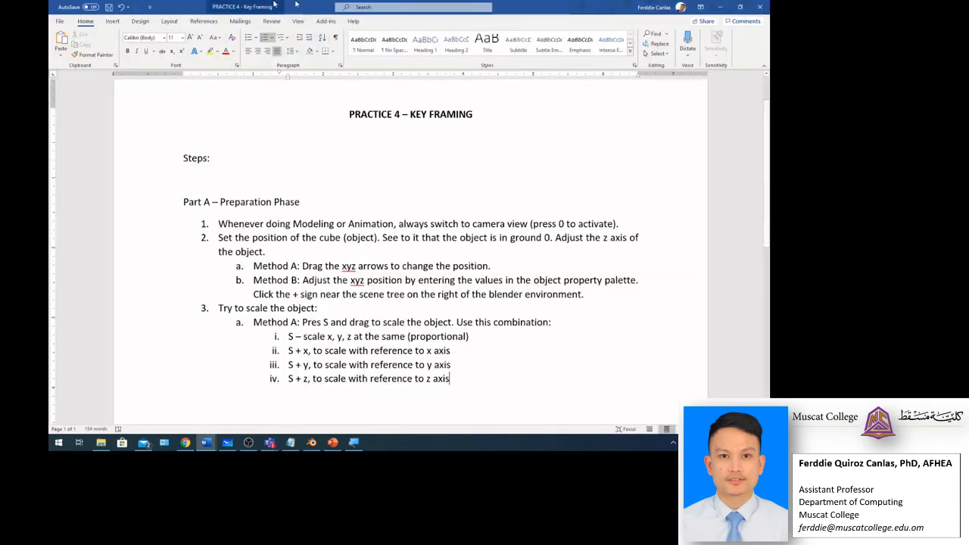
- Switch to Blender and try scaling the cube uniformly to about 1.68, cancelling the attempt
{"action": "left_click", "coordinate": [312, 443]}
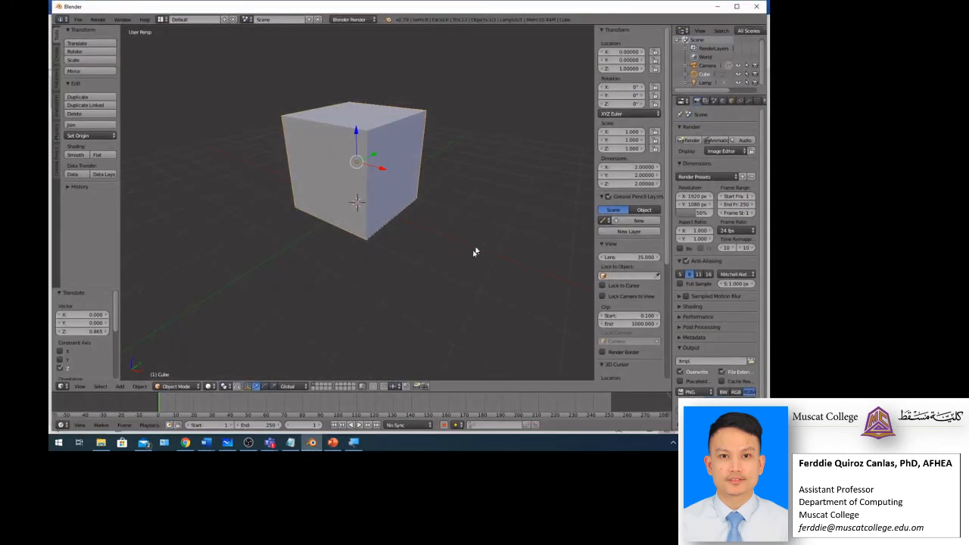
{"action": "key", "text": "s"}
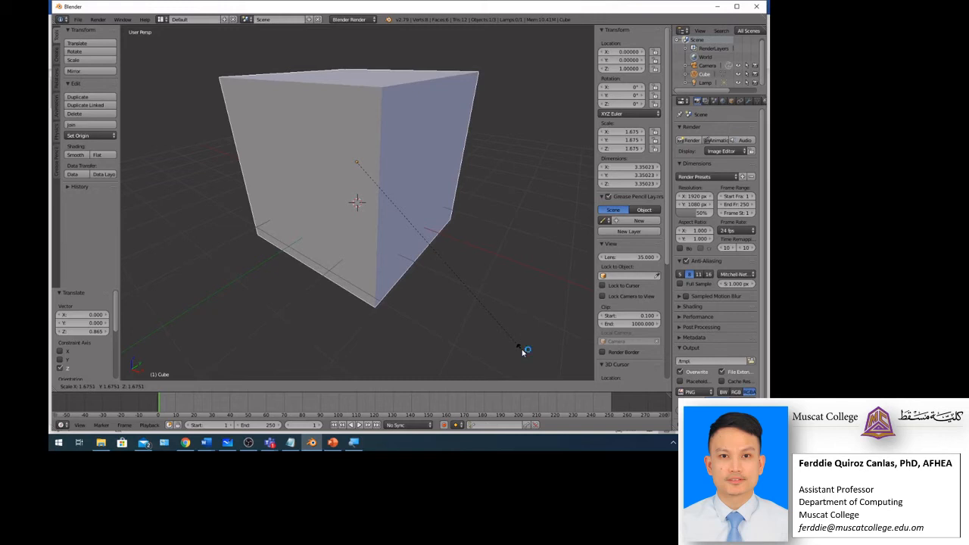
{"action": "key", "text": "Escape"}
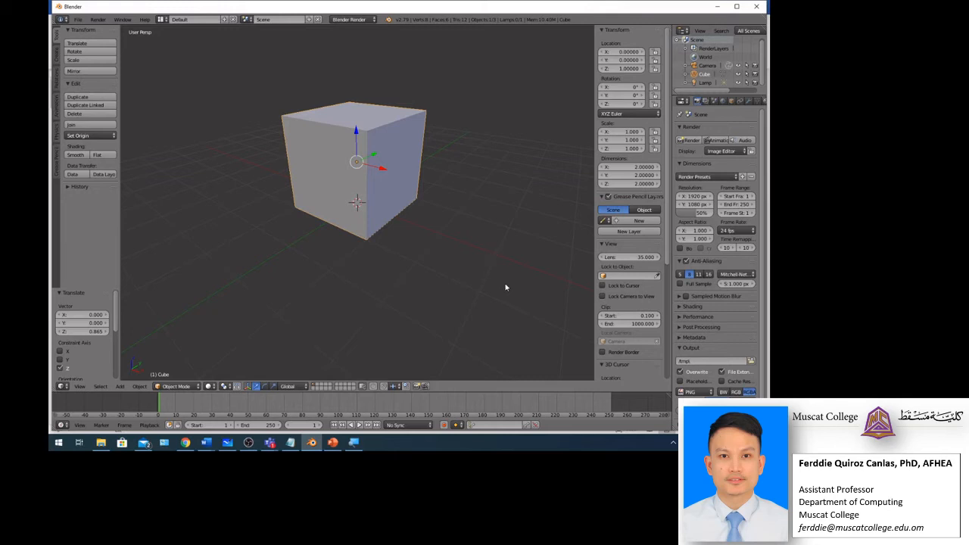
{"action": "key", "text": "s"}
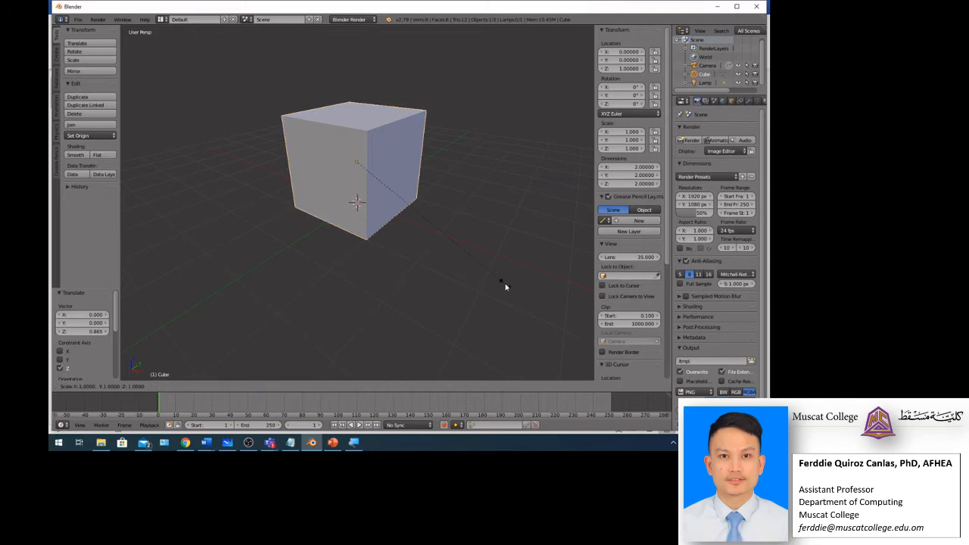
{"action": "key", "text": "Escape"}
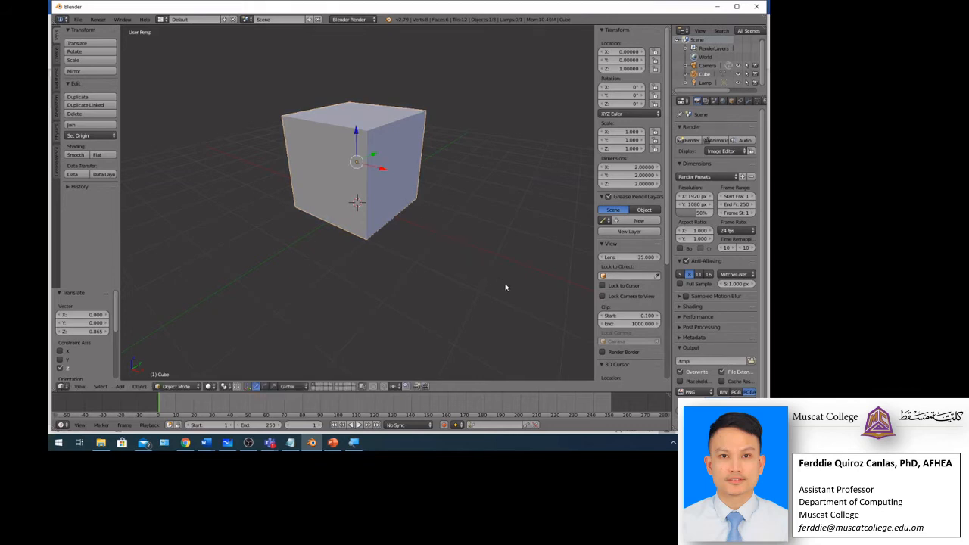
- Try stretching the cube along the global X axis and cancel the scaling
{"action": "key", "text": "s"}
{"action": "key", "text": "x"}
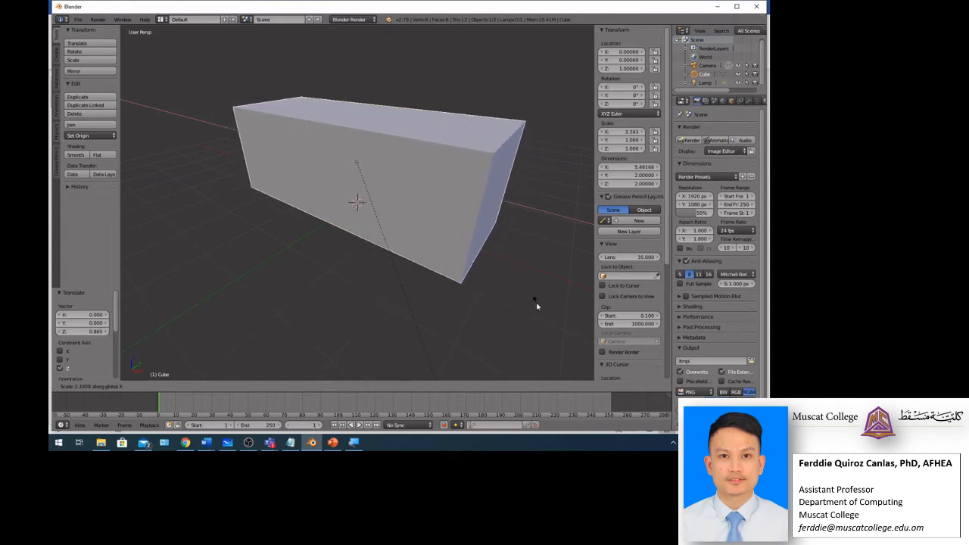
{"action": "key", "text": "Escape"}
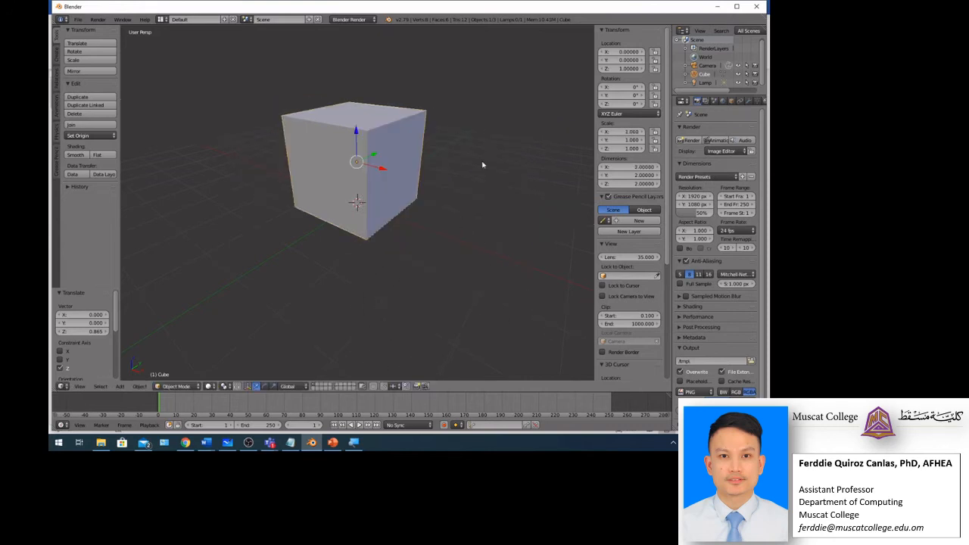
- Try stretching the cube to about 2.28 along the global Y axis and about 1.34 along Z, cancelling each scaling
{"action": "key", "text": "s"}
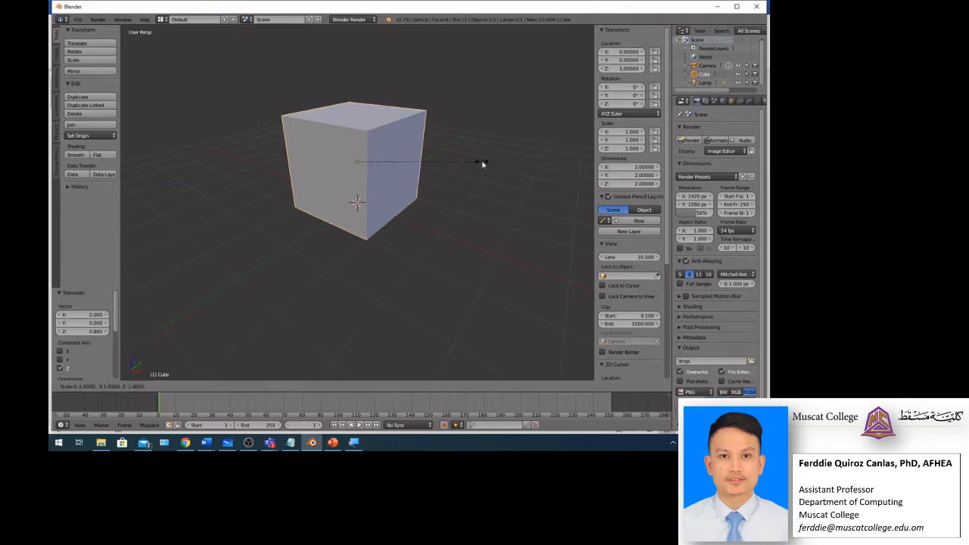
{"action": "key", "text": "y"}
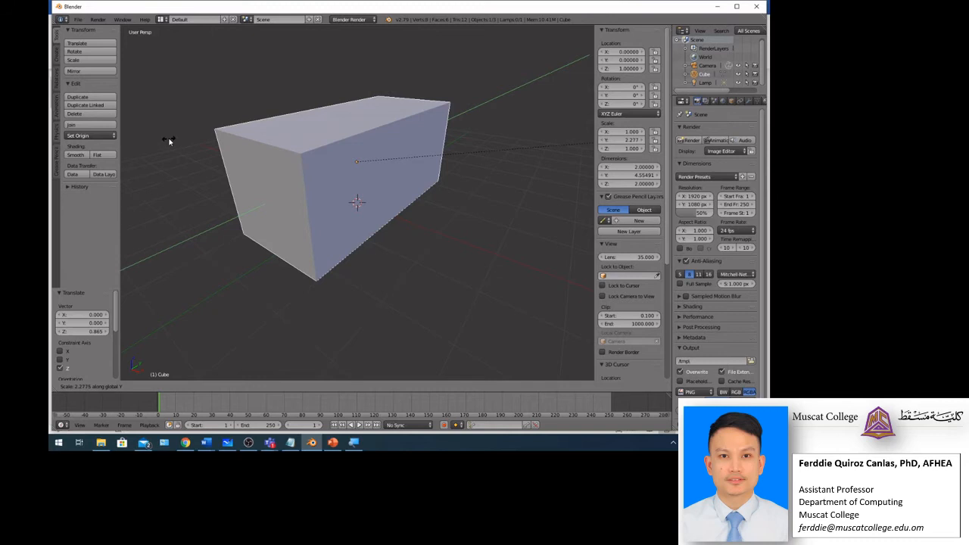
{"action": "key", "text": "Escape"}
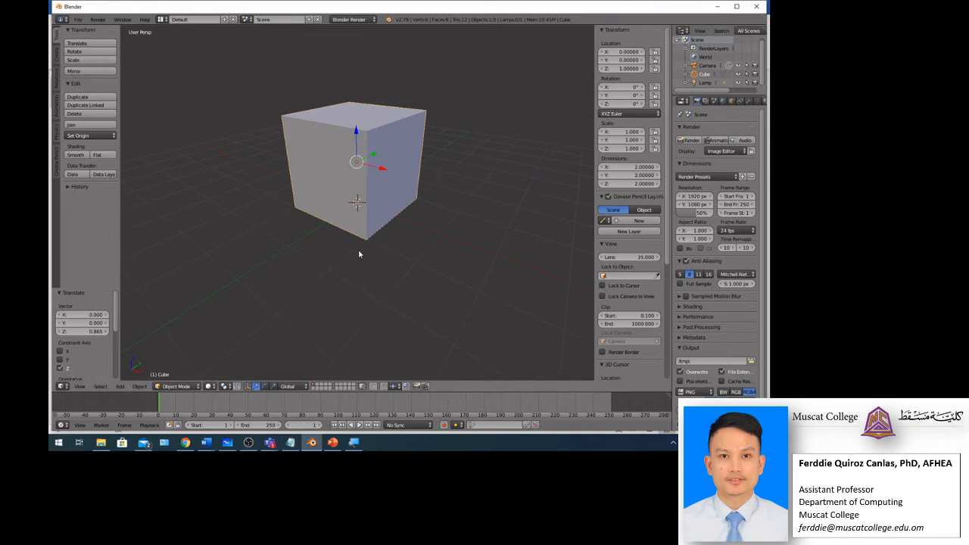
{"action": "key", "text": "s"}
{"action": "key", "text": "z"}
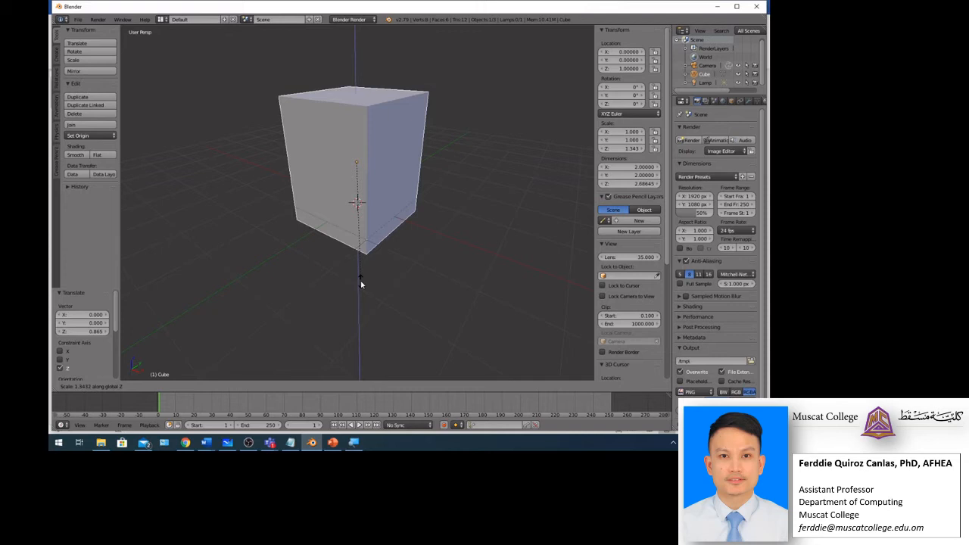
{"action": "key", "text": "Escape"}
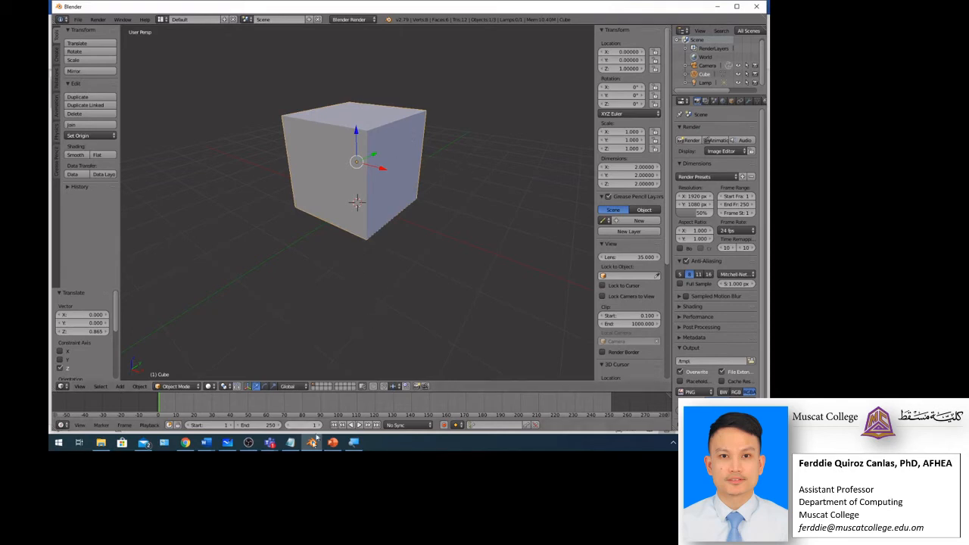
- Switch to the "PRACTICE 4 - Key Framing" Word document and start sub-item b below the scaling combinations
{"action": "mouse_move", "coordinate": [206, 446]}
{"action": "left_click", "coordinate": [250, 396]}
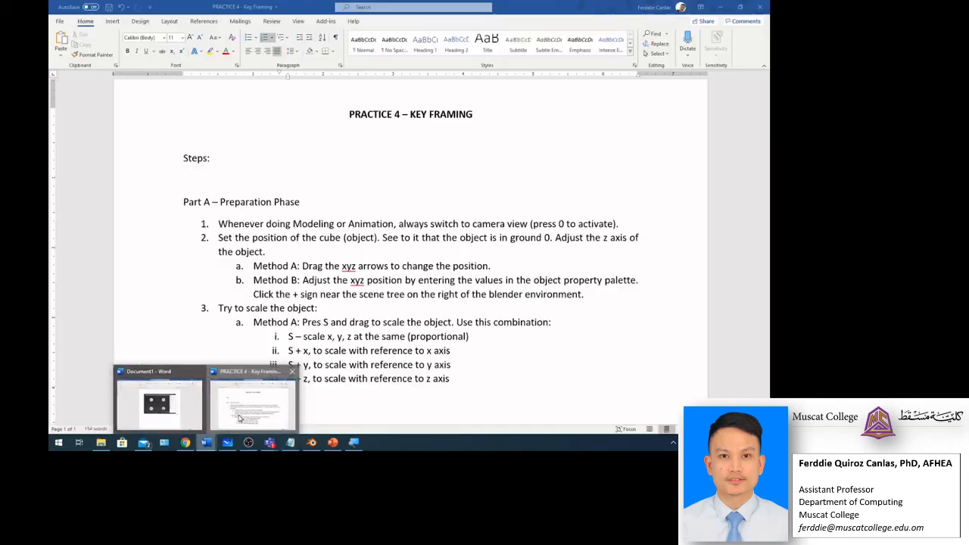
{"action": "left_click", "coordinate": [441, 421]}
{"action": "key", "text": "Return"}
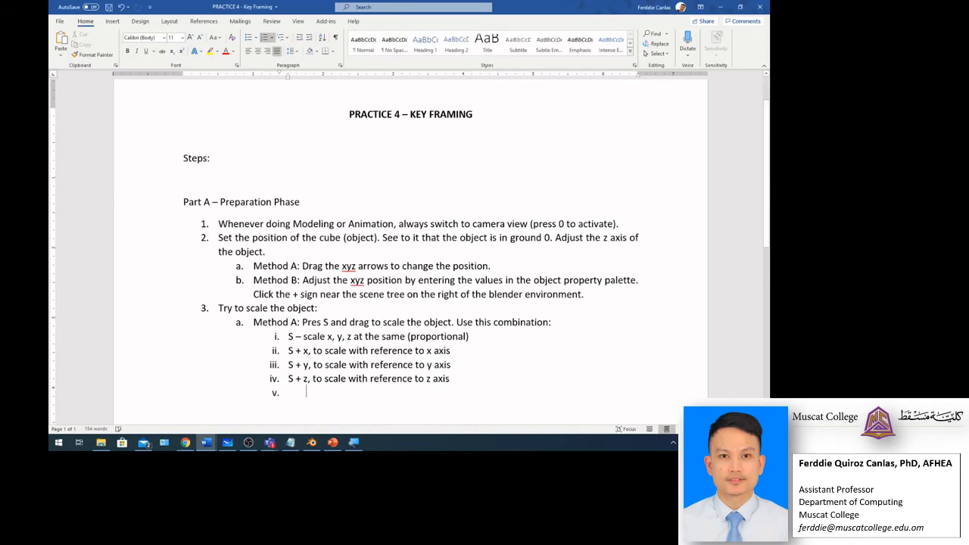
{"action": "left_click", "coordinate": [299, 38]}
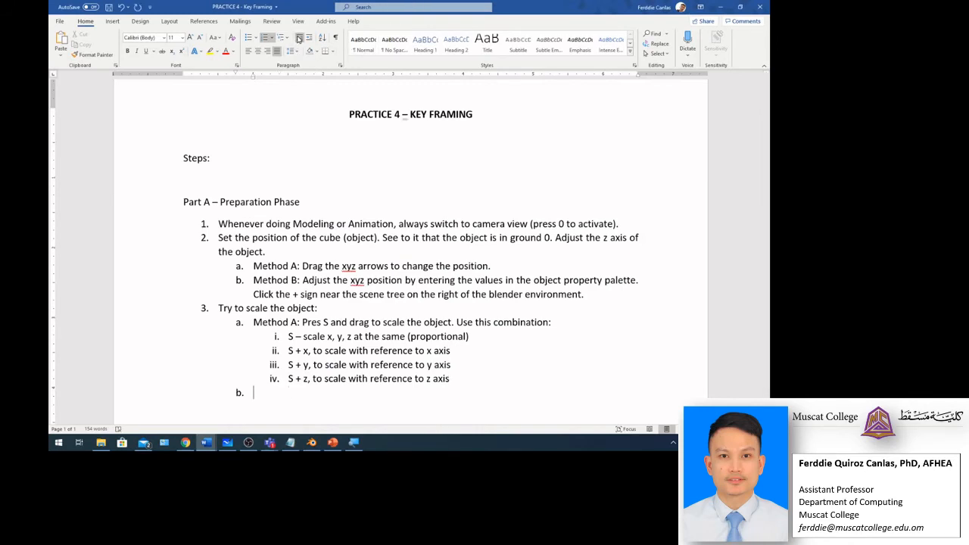
- Begin sub-item b of the scaling step with "Method B : Adjust the value of xyz"
{"action": "type", "text": "Method B : As"}
{"action": "key", "text": "BackSpace"}
{"action": "type", "text": "djust the v"}
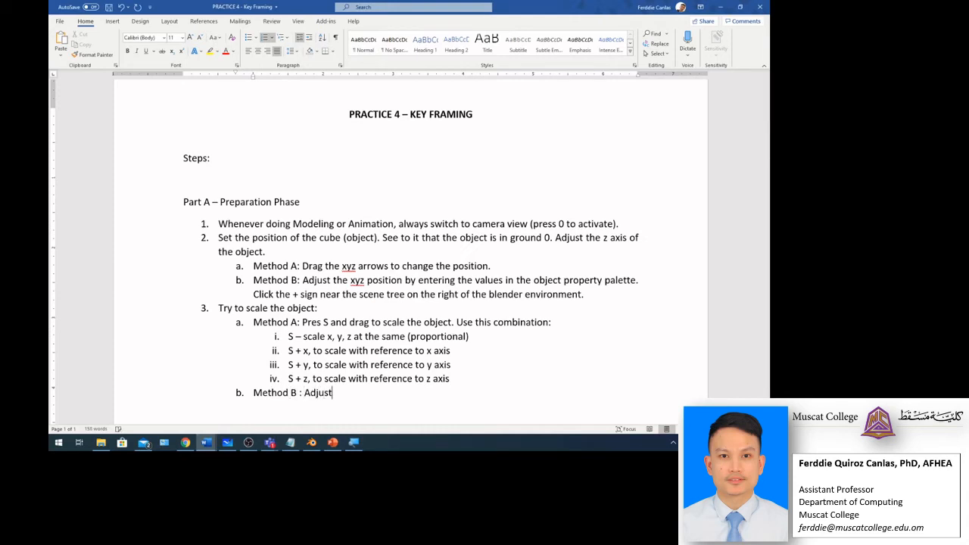
{"action": "type", "text": "lue"}
{"action": "key", "text": "BackSpace"}
{"action": "key", "text": "BackSpace"}
{"action": "key", "text": "BackSpace"}
{"action": "type", "text": "alue of xyz in the"}
{"action": "key", "text": "BackSpace"}
{"action": "key", "text": "BackSpace"}
{"action": "key", "text": "BackSpace"}
{"action": "key", "text": "BackSpace"}
{"action": "key", "text": "BackSpace"}
{"action": "key", "text": "BackSpace"}
{"action": "key", "text": "BackSpace"}
- Complete the Method B line with "by entering the values in the object property palette." and save the document
{"action": "type", "text": "by e"}
{"action": "type", "text": "nteirn"}
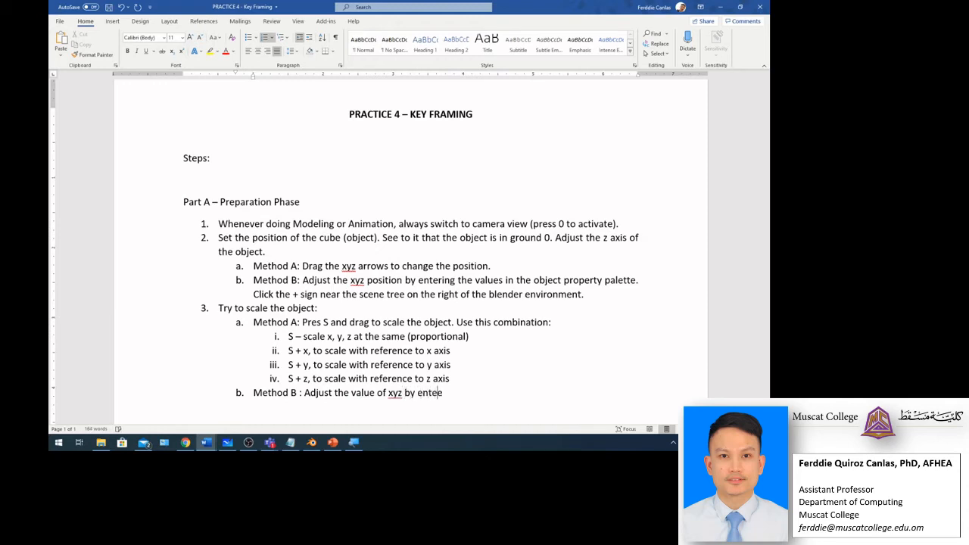
{"action": "key", "text": "BackSpace"}
{"action": "key", "text": "BackSpace"}
{"action": "key", "text": "BackSpace"}
{"action": "type", "text": "ring the values in the object pro"}
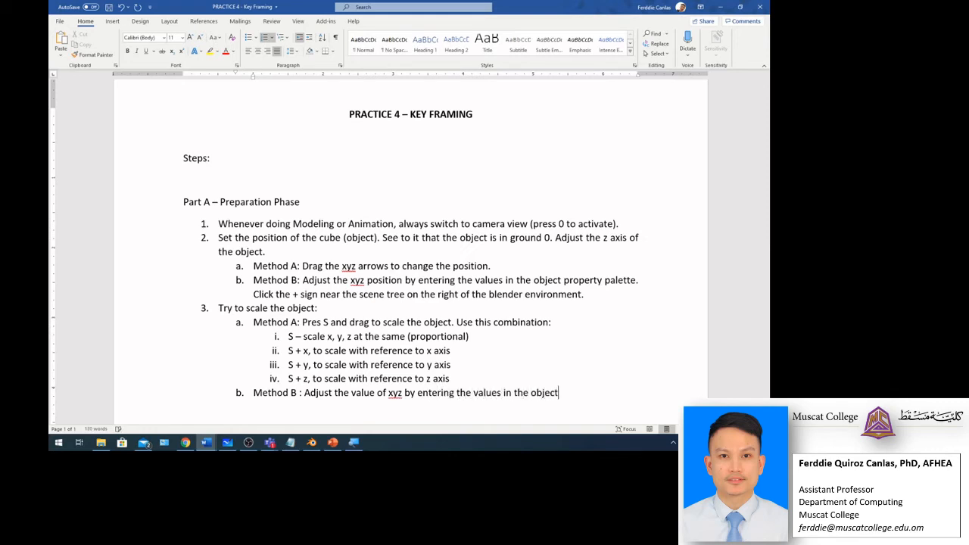
{"action": "type", "text": "perty pallete."}
{"action": "key", "text": "BackSpace"}
{"action": "key", "text": "BackSpace"}
{"action": "key", "text": "BackSpace"}
{"action": "key", "text": "BackSpace"}
{"action": "key", "text": "BackSpace"}
{"action": "type", "text": "ette"}
{"action": "key", "text": "ctrl+s"}
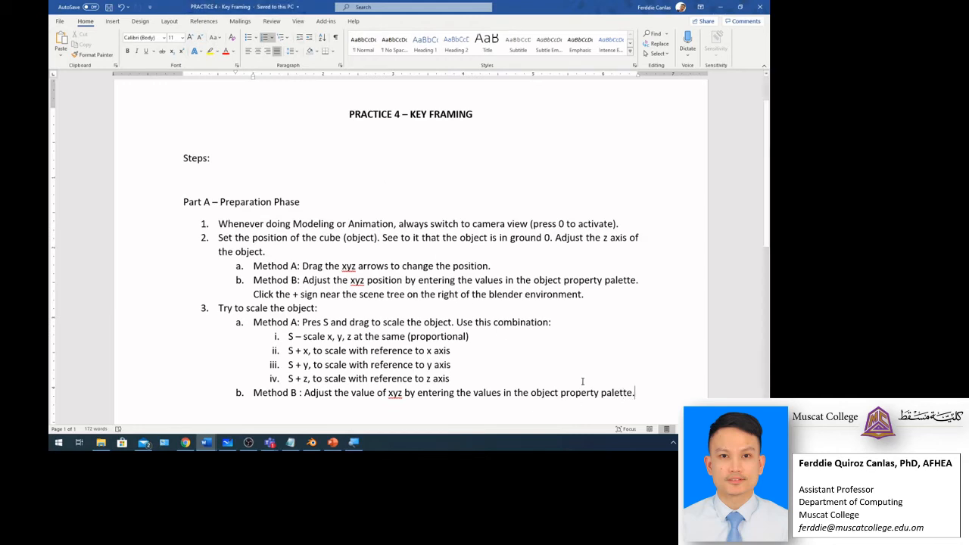
- Start an unnumbered paragraph below the list and remove the space before the colon in the last "Method B :"
{"action": "key", "text": "Return"}
{"action": "left_click", "coordinate": [301, 392]}
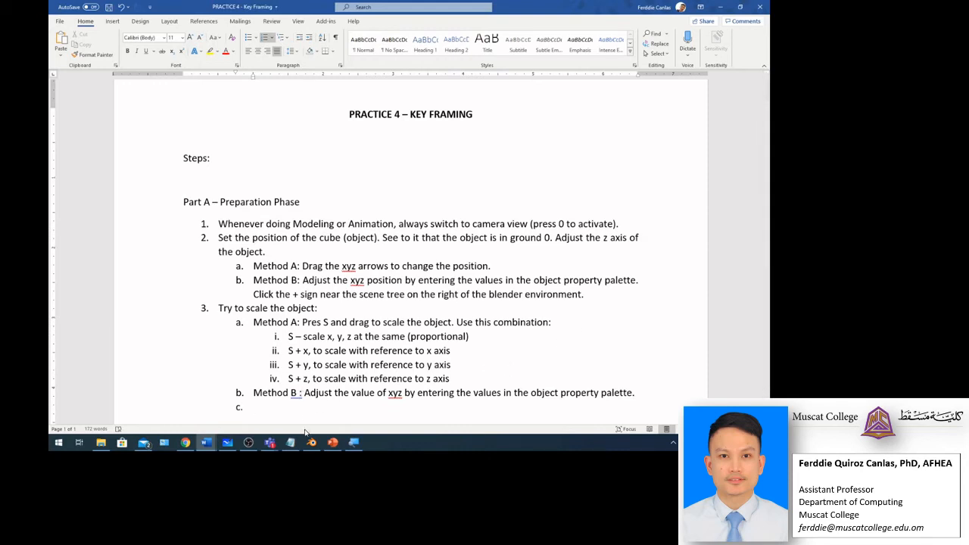
{"action": "key", "text": "BackSpace"}
{"action": "left_click", "coordinate": [231, 411]}
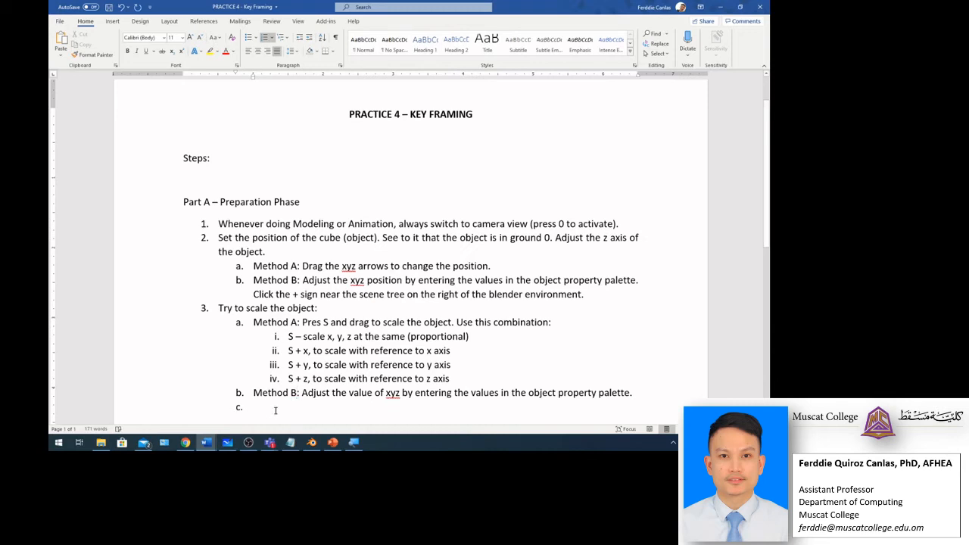
{"action": "key", "text": "BackSpace"}
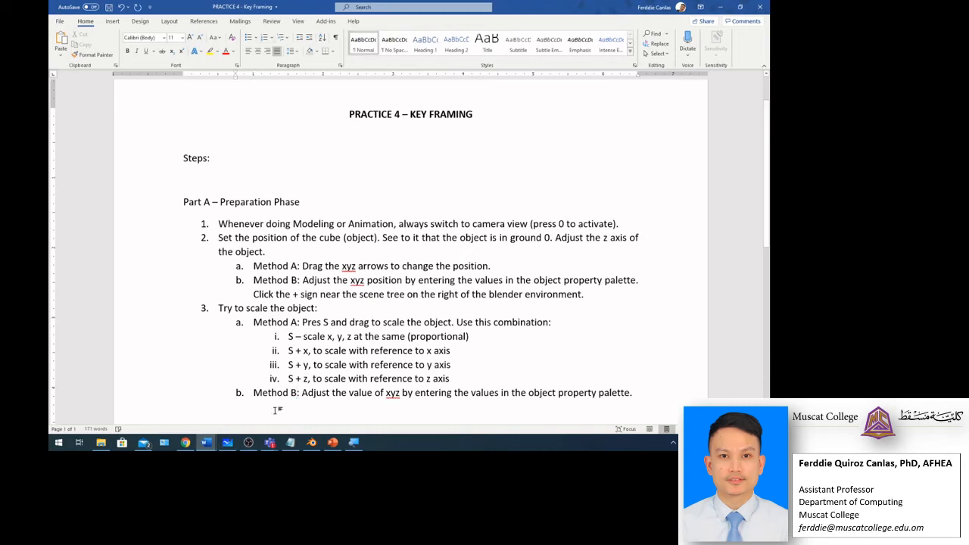
{"action": "key", "text": "BackSpace"}
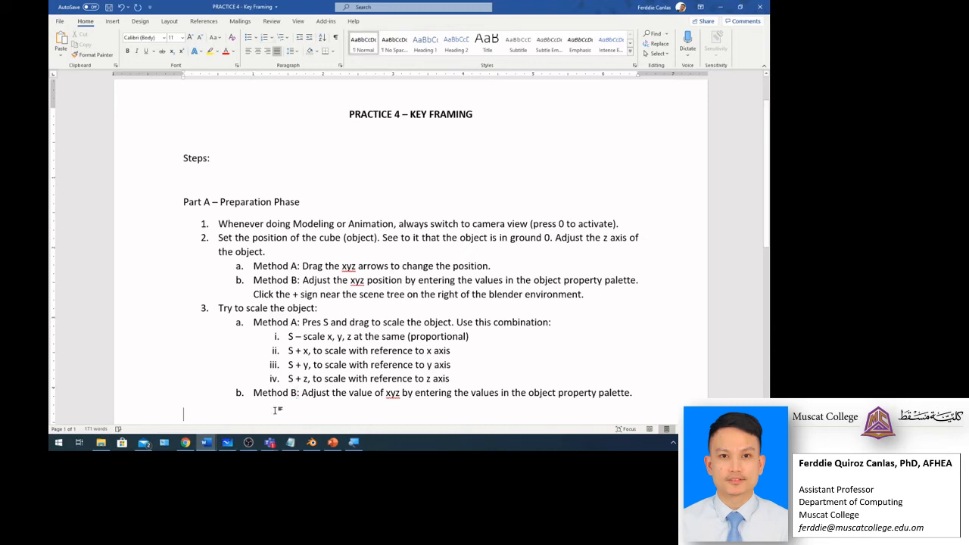
- Glance at the Blender scene and add the heading "Part B – Adding Key Frames" below the list in Word
{"action": "left_click", "coordinate": [312, 444]}
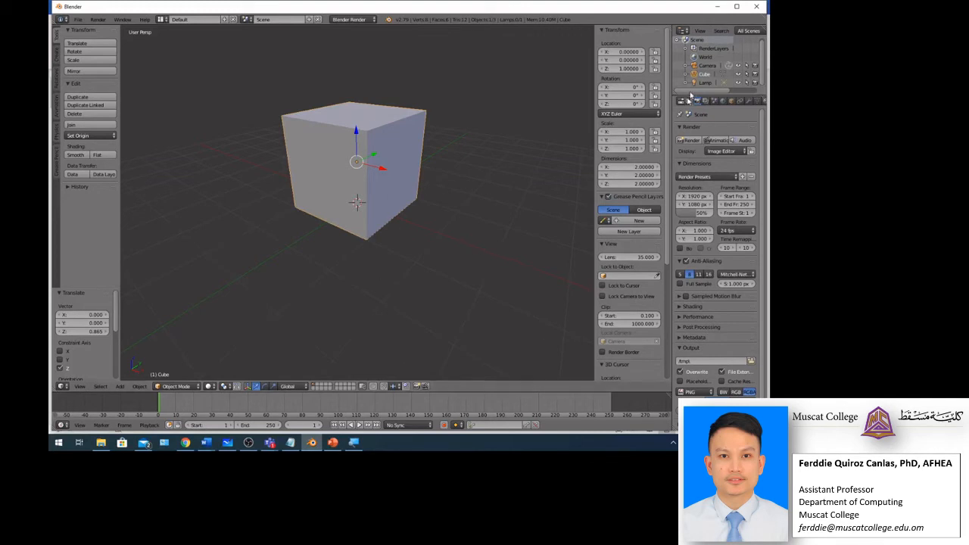
{"action": "left_click", "coordinate": [718, 7]}
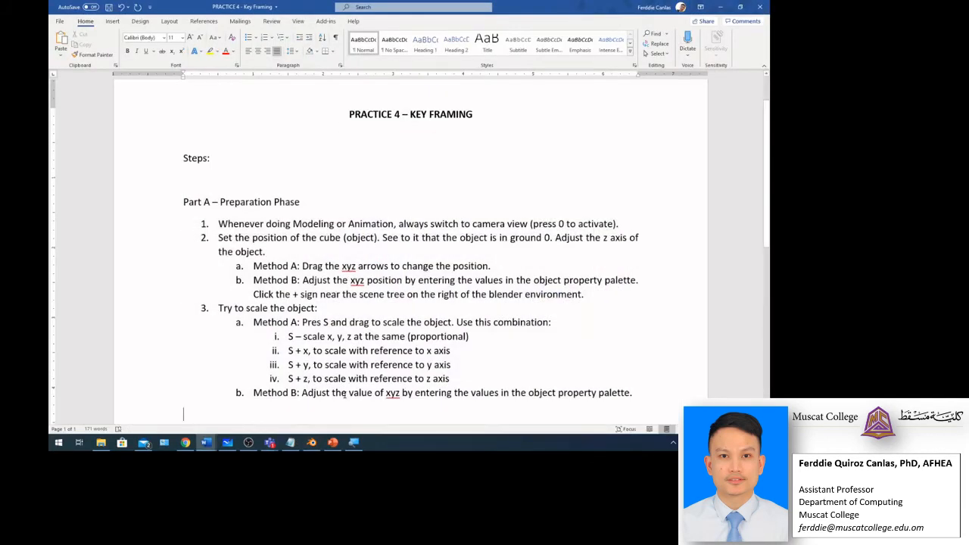
{"action": "type", "text": "Part B"}
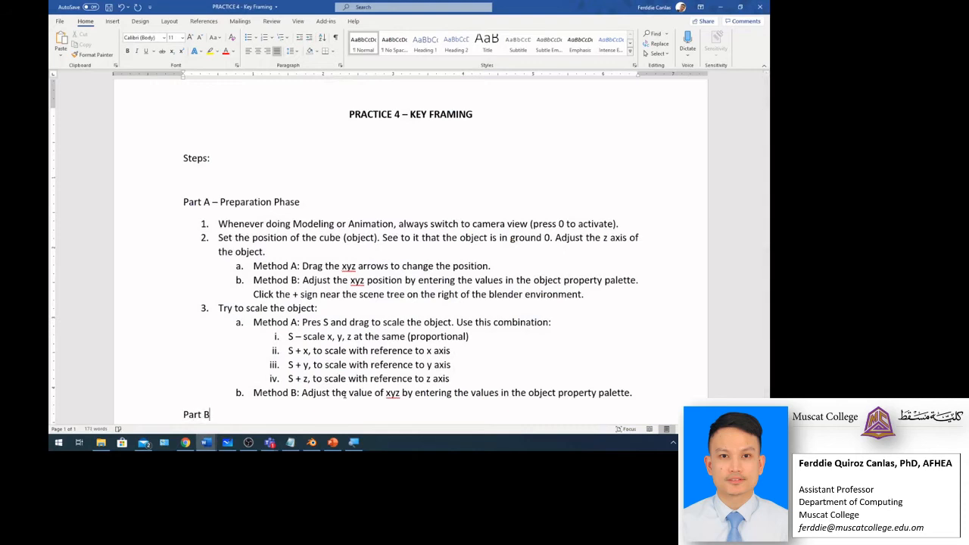
{"action": "type", "text": " - Adding Key Fra"}
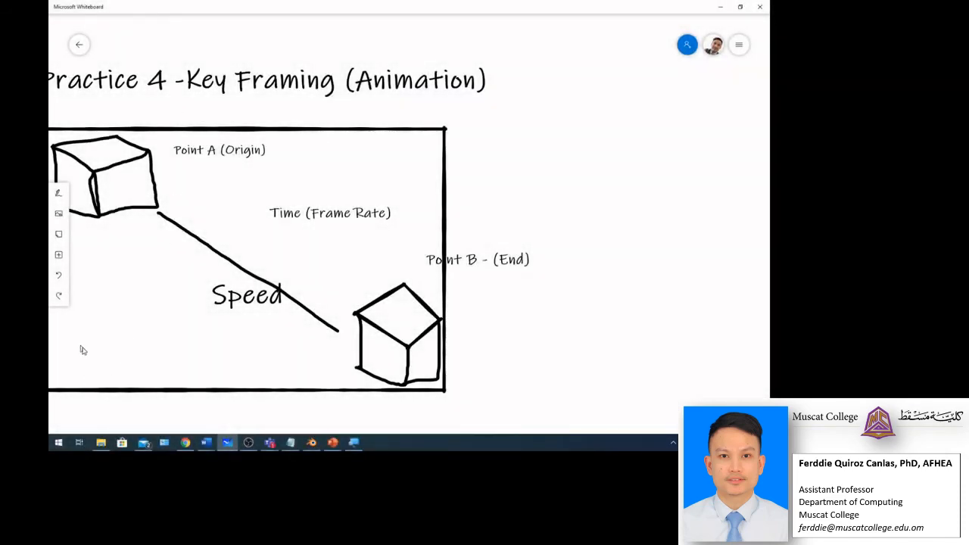
- Review the whole key framing sketch in Microsoft Whiteboard and start a numbered list under the Part B heading in Word
{"action": "scroll", "coordinate": [186, 208], "scroll_direction": "down", "scroll_amount": 3, "text": "ctrl"}
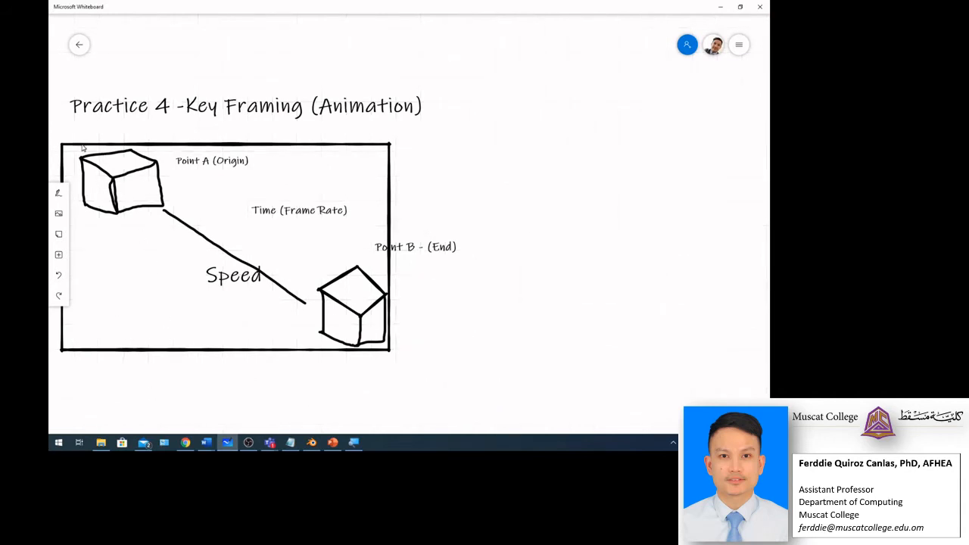
{"action": "left_click", "coordinate": [720, 6]}
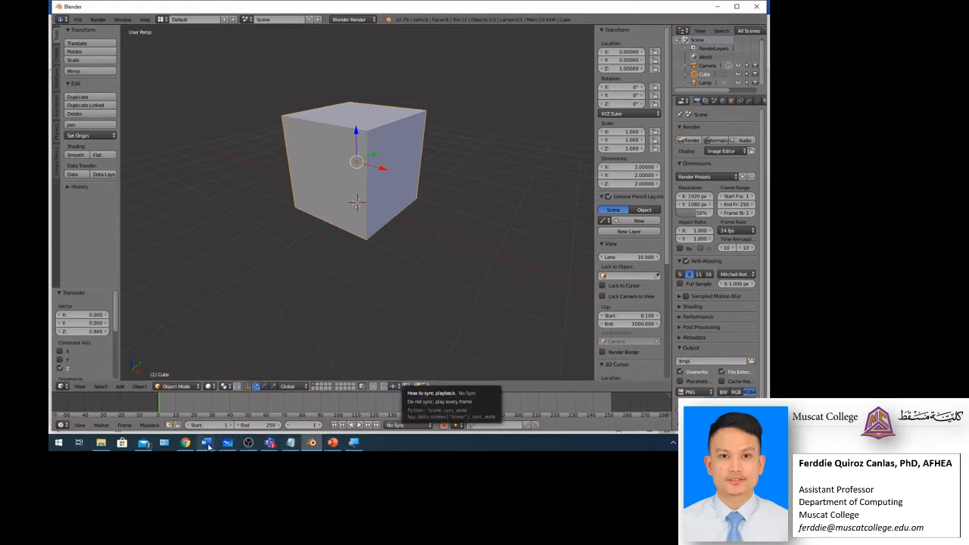
{"action": "mouse_move", "coordinate": [205, 442]}
{"action": "left_click", "coordinate": [254, 402]}
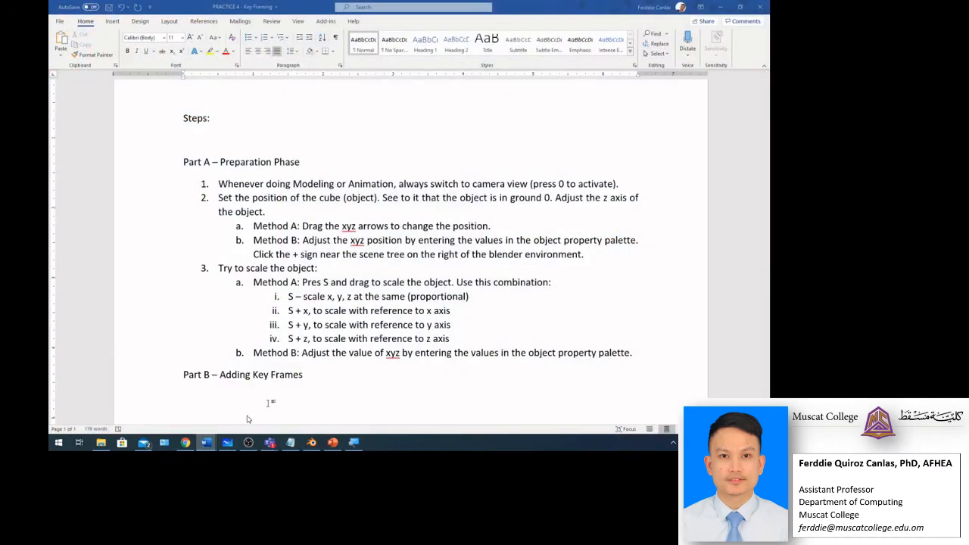
{"action": "left_click", "coordinate": [343, 394]}
{"action": "type", "text": "1. "}
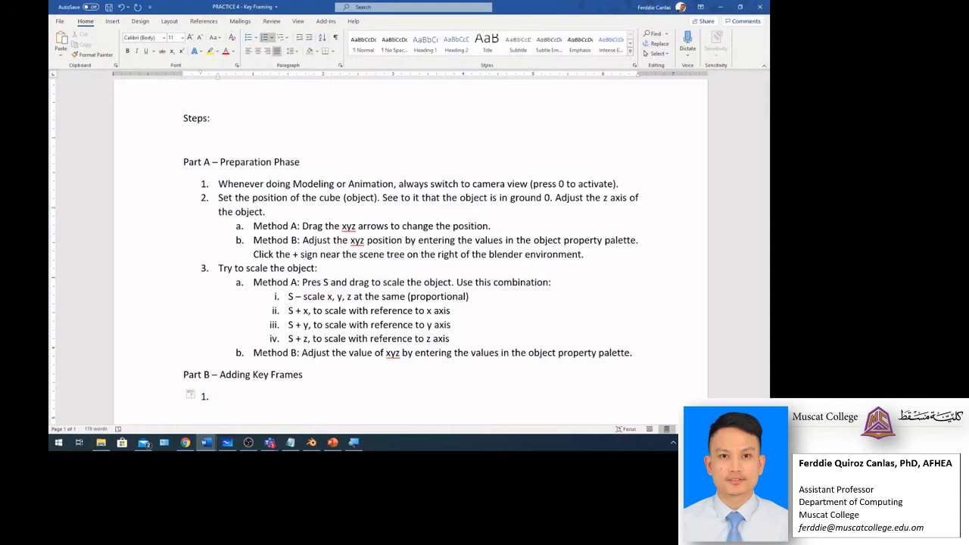
- Write item 1 of Part B as "Switch to camera view (press 0)." and start item 2
{"action": "type", "text": "Move to"}
{"action": "key", "text": "BackSpace"}
{"action": "key", "text": "BackSpace"}
{"action": "key", "text": "BackSpace"}
{"action": "key", "text": "BackSpace"}
{"action": "key", "text": "BackSpace"}
{"action": "key", "text": "BackSpace"}
{"action": "key", "text": "BackSpace"}
{"action": "type", "text": "Switch to"}
{"action": "type", "text": "came"}
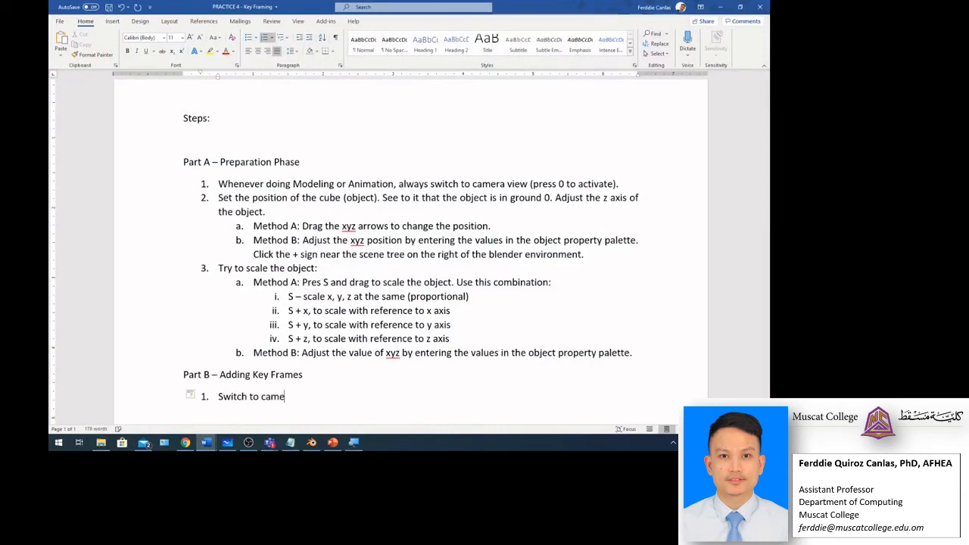
{"action": "type", "text": "ra view (press 0)"}
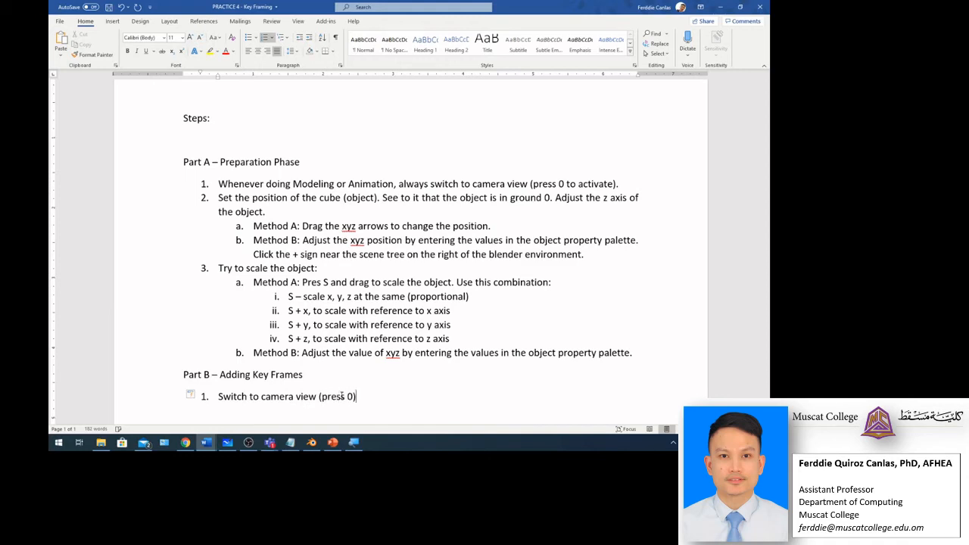
{"action": "type", "text": "."}
{"action": "key", "text": "Return"}
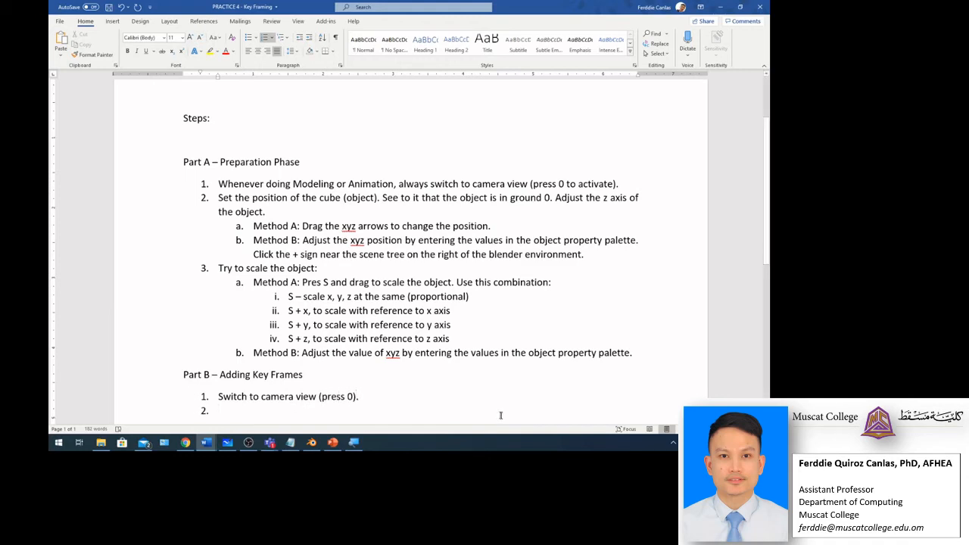
- Switch the Blender viewport to camera view and return to the practice document in Word
{"action": "left_click", "coordinate": [312, 442]}
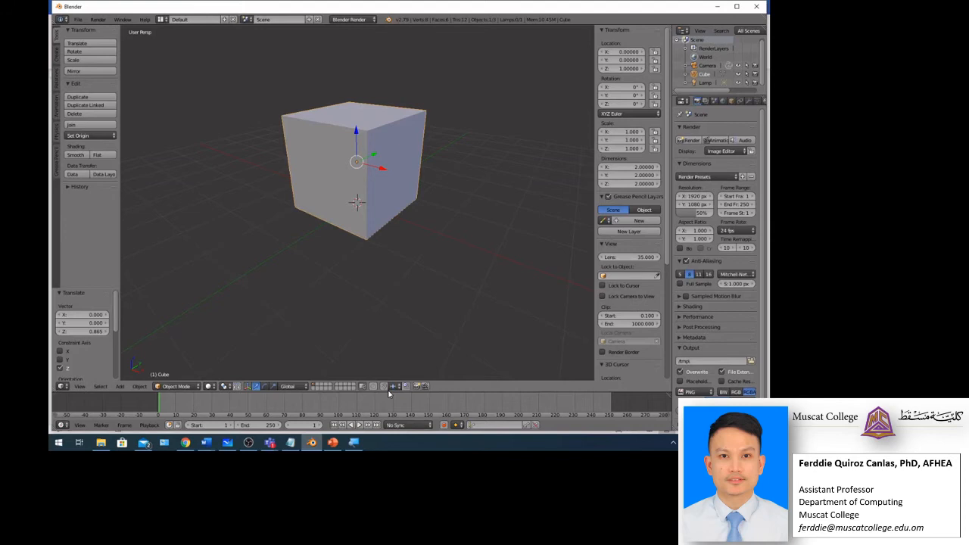
{"action": "key", "text": "KP_0"}
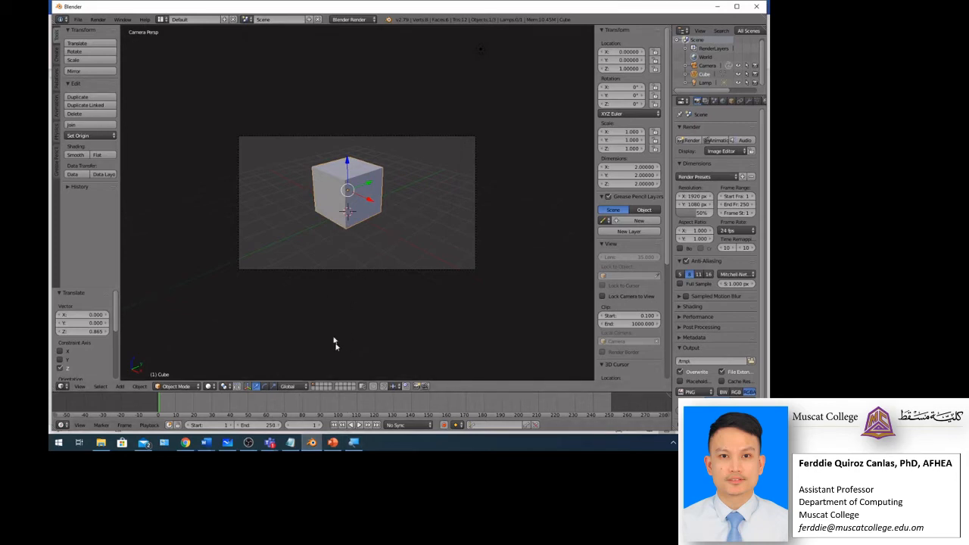
{"action": "mouse_move", "coordinate": [207, 443]}
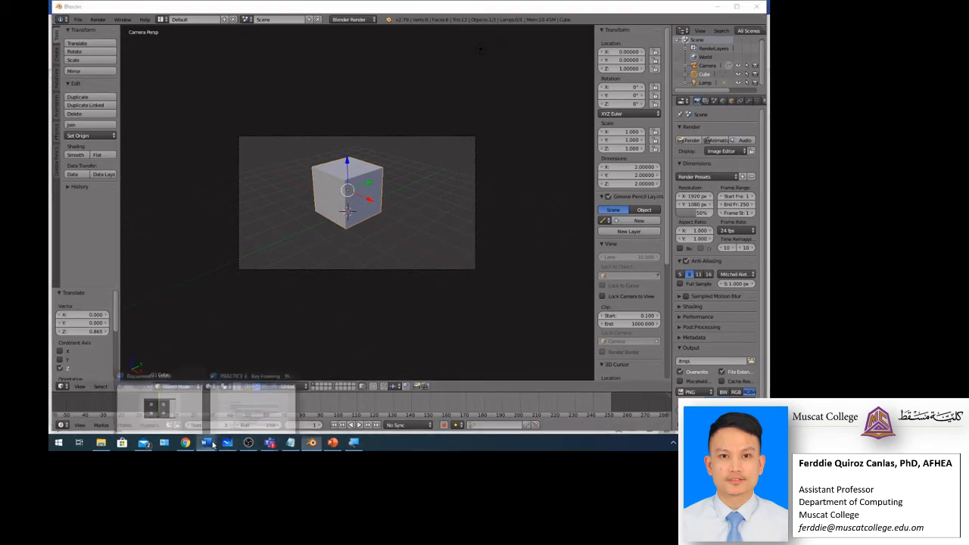
{"action": "left_click", "coordinate": [250, 405]}
- Begin item 2 of Part B with "Using the illustration given for the animation"
{"action": "type", "text": "Usinh "}
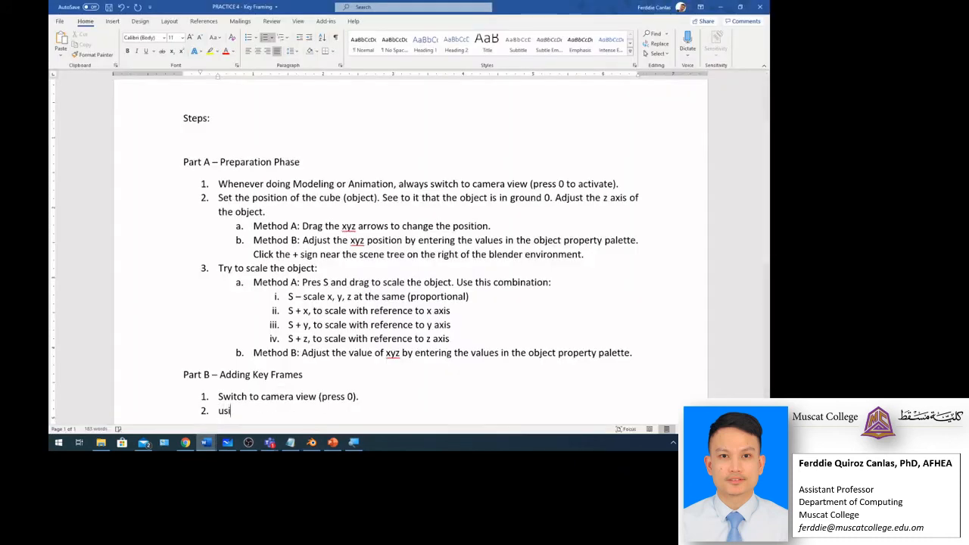
{"action": "type", "text": "g the illi"}
{"action": "key", "text": "BackSpace"}
{"action": "type", "text": "us"}
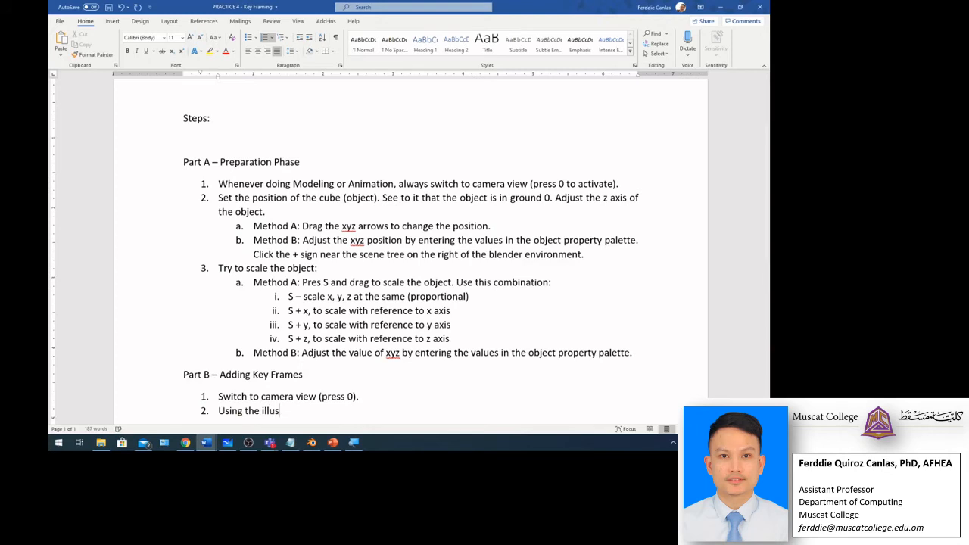
{"action": "type", "text": "tration given for the ani"}
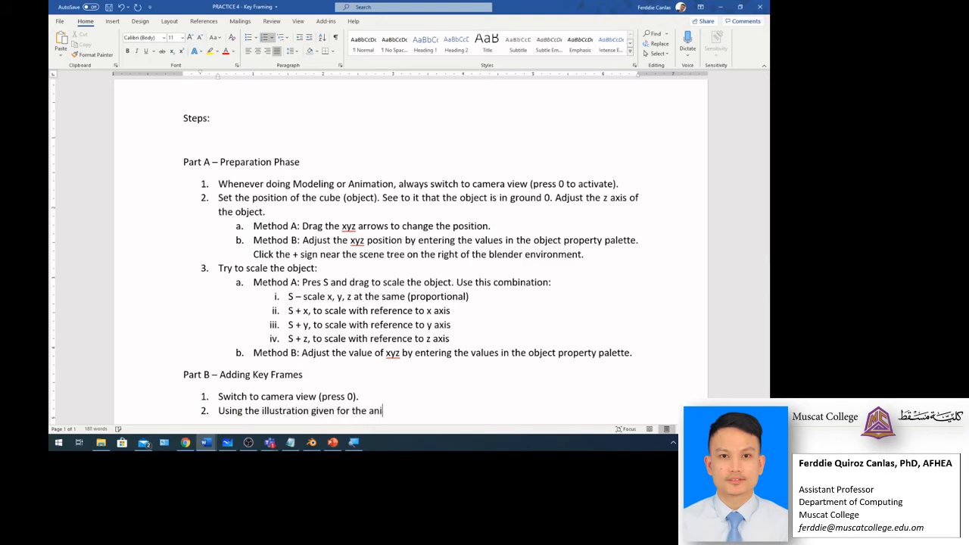
{"action": "type", "text": "mation"}
- Complete item 2 of Part B with "Change the x position of the object using the above the methods used in Part A."
{"action": "type", "text": ". Mov"}
{"action": "key", "text": "BackSpace"}
{"action": "key", "text": "BackSpace"}
{"action": "key", "text": "BackSpace"}
{"action": "type", "text": "Change the x "}
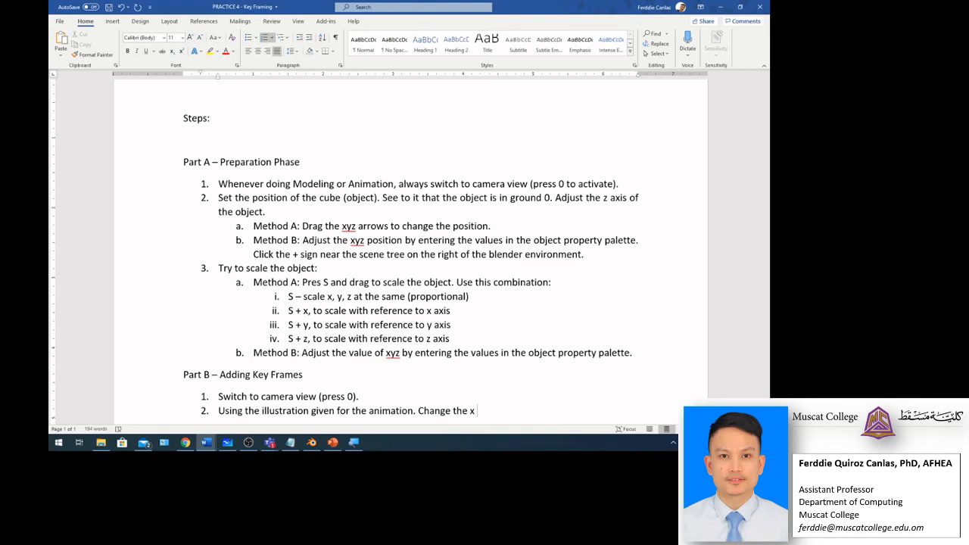
{"action": "type", "text": "position of the object usi"}
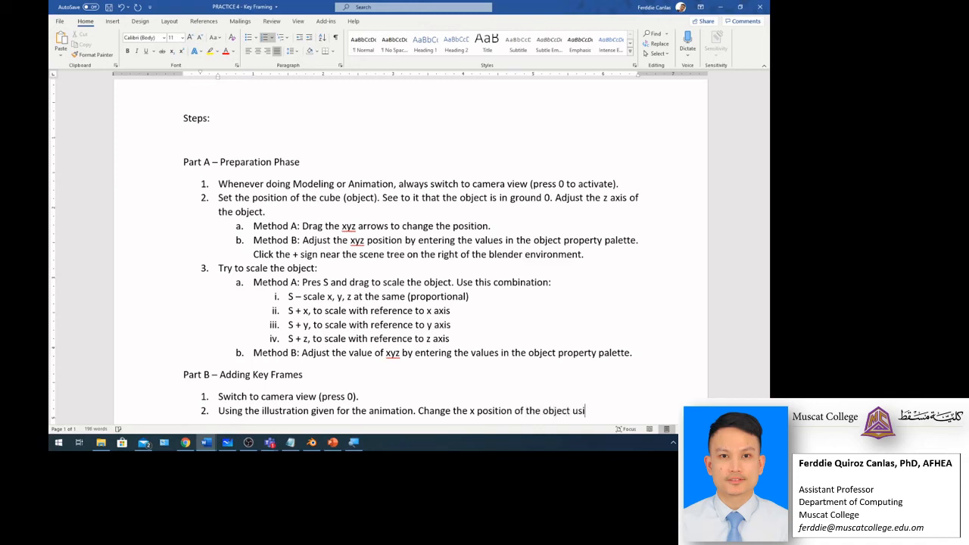
{"action": "type", "text": "ng the above t"}
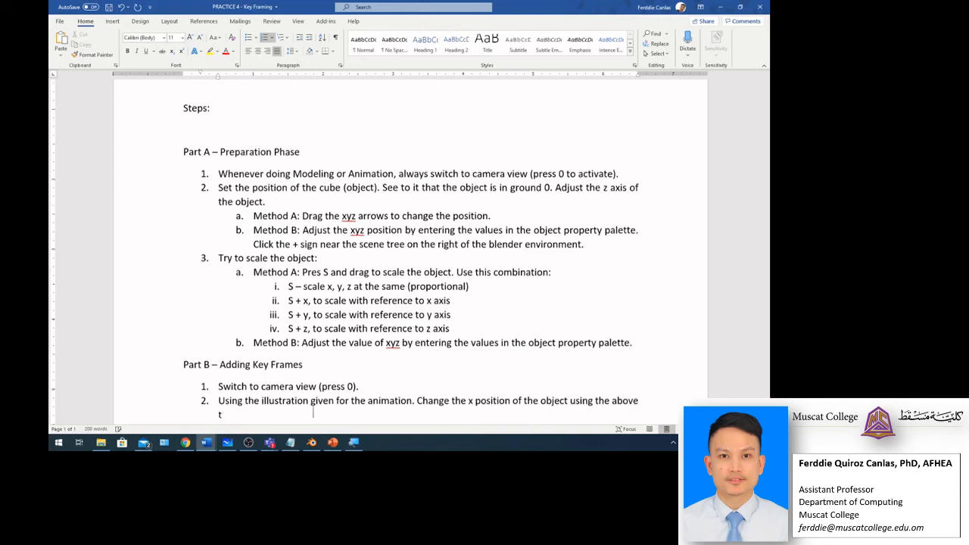
{"action": "type", "text": "he mw"}
{"action": "key", "text": "BackSpace"}
{"action": "key", "text": "BackSpace"}
{"action": "type", "text": "et"}
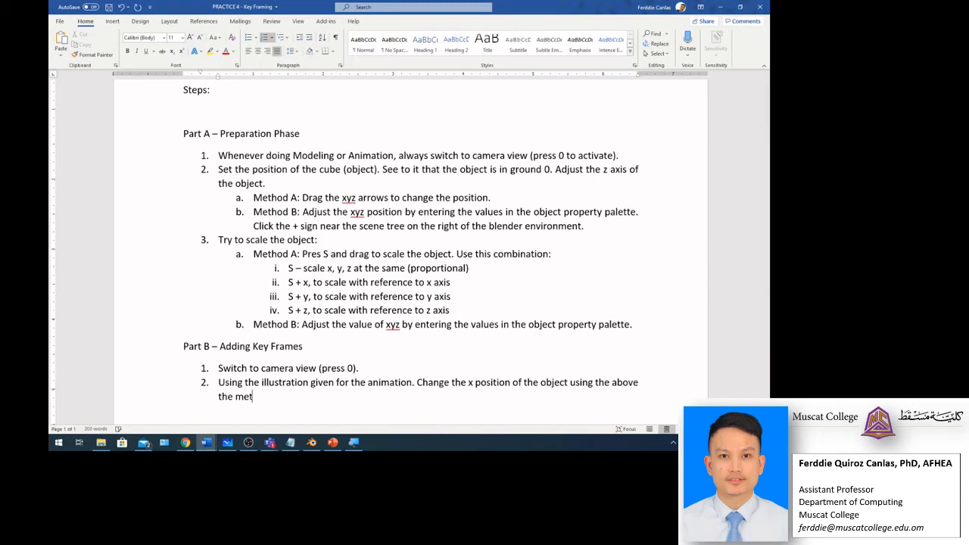
{"action": "type", "text": "hods used in Part A."}
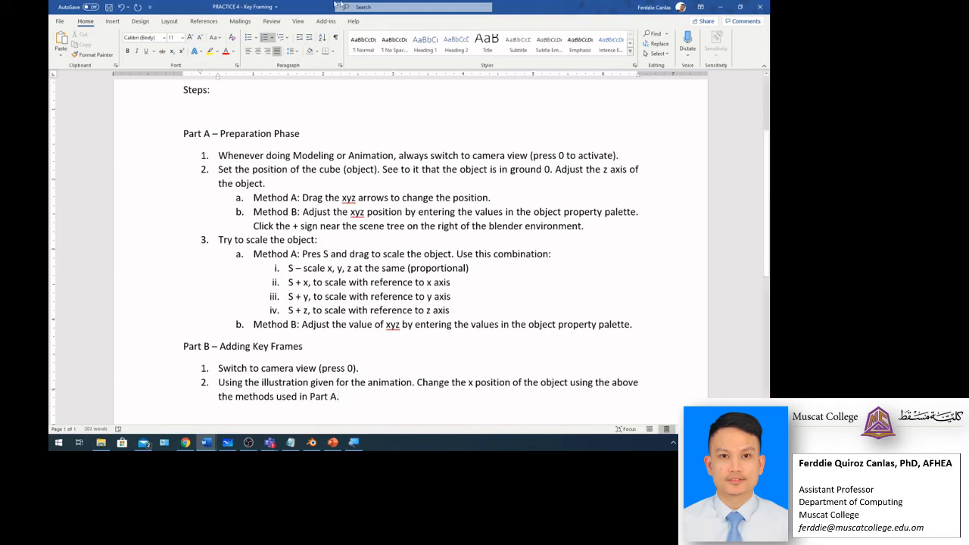
- Move the Blender cube along X to about -7.41 near the camera frame's far corner, checking Point A in the Whiteboard sketch
{"action": "left_click", "coordinate": [720, 8]}
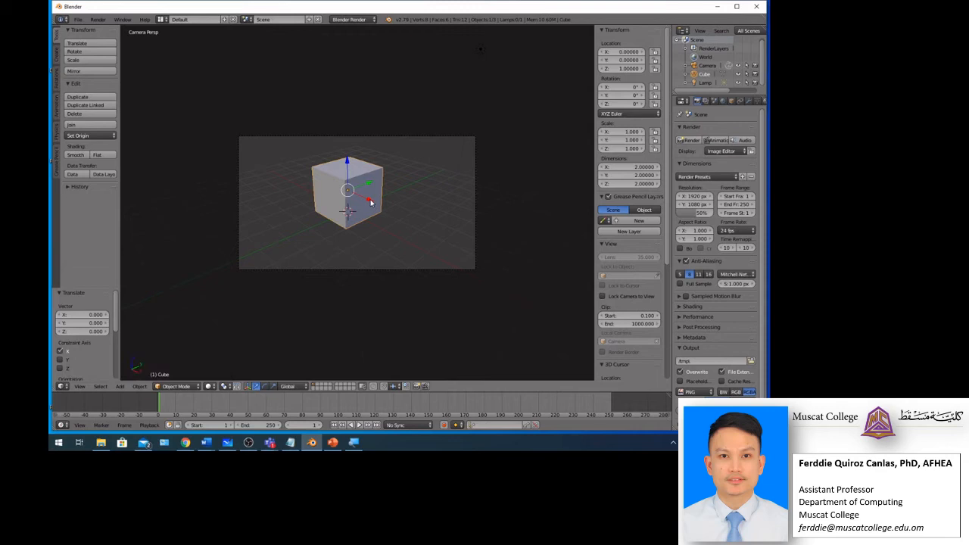
{"action": "mouse_move", "coordinate": [371, 202]}
{"action": "left_mouse_down"}
{"action": "mouse_move", "coordinate": [247, 147]}
{"action": "mouse_move", "coordinate": [273, 164]}
{"action": "left_mouse_up"}
{"action": "left_click", "coordinate": [228, 443]}
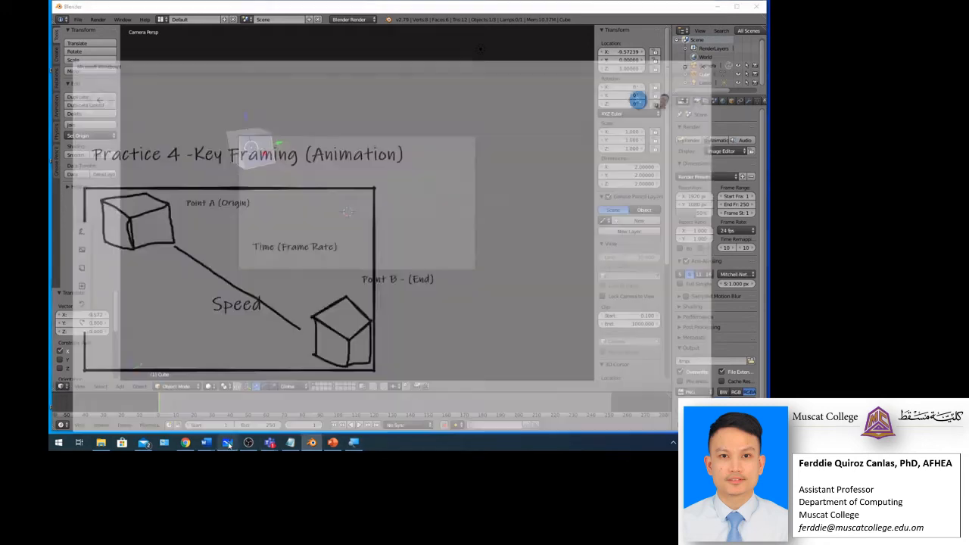
{"action": "left_click", "coordinate": [228, 443]}
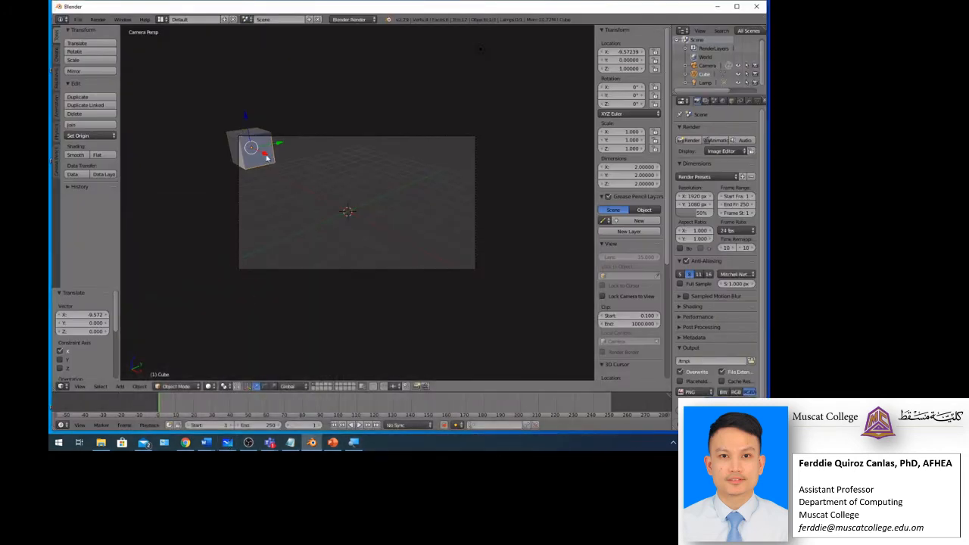
{"action": "left_click_drag", "start_coordinate": [264, 155], "coordinate": [280, 165]}
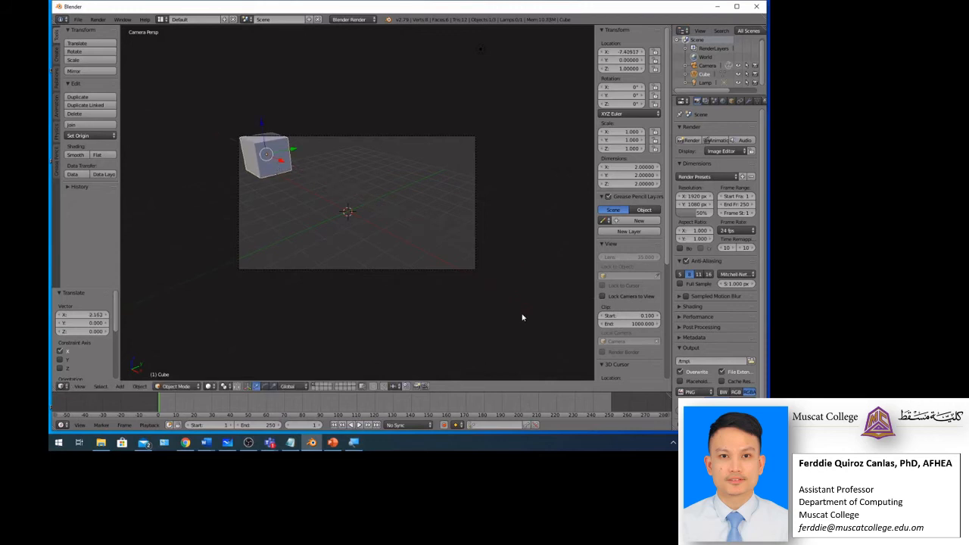
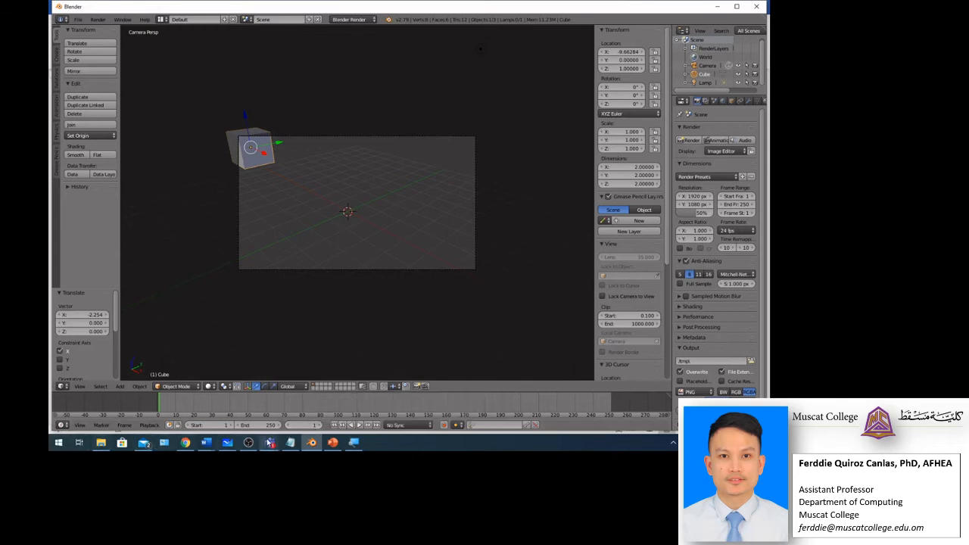
- Magnify the screen to 200% and return the Blender timeline to its start frame, trying frame 0 on the way
{"action": "left_click", "coordinate": [332, 443]}
{"action": "left_click", "coordinate": [374, 257]}
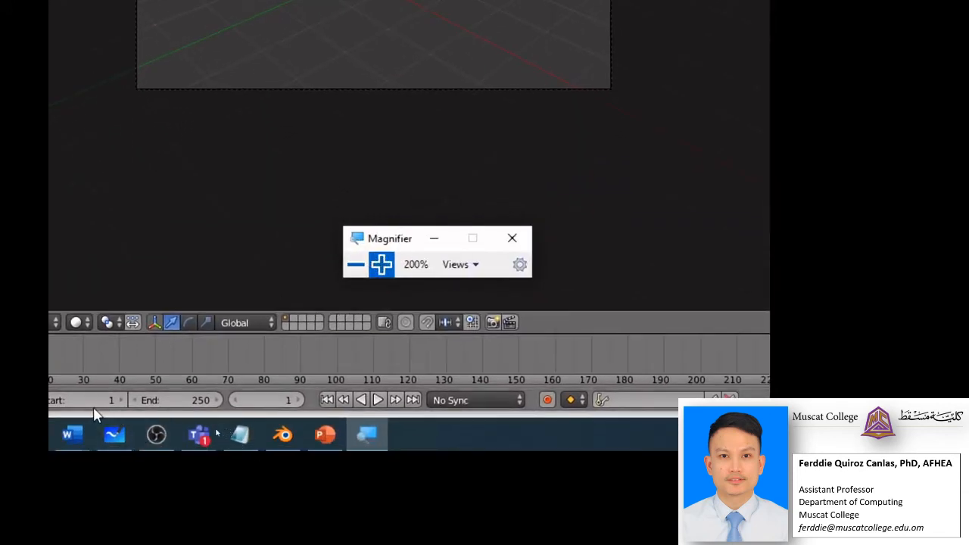
{"action": "mouse_move", "coordinate": [73, 437]}
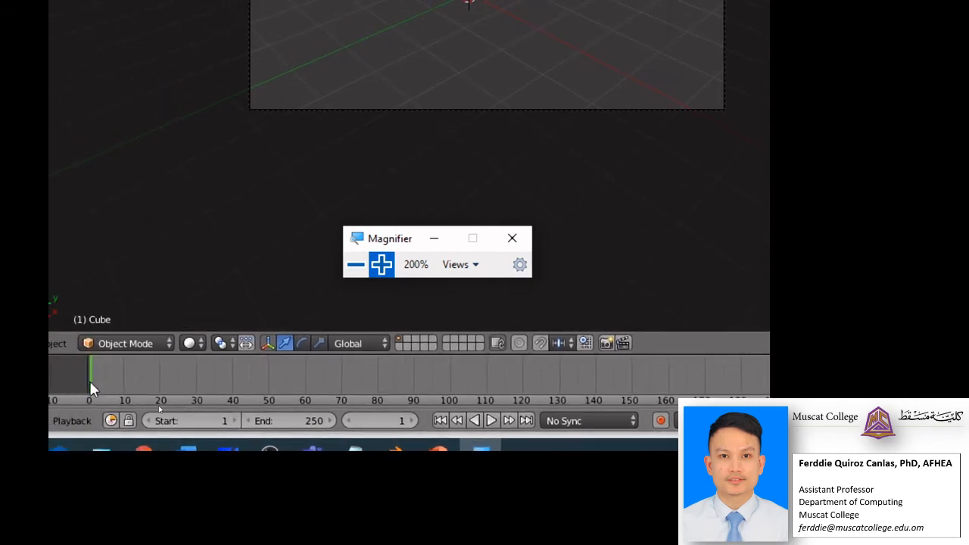
{"action": "left_click", "coordinate": [90, 381]}
{"action": "left_click", "coordinate": [339, 406]}
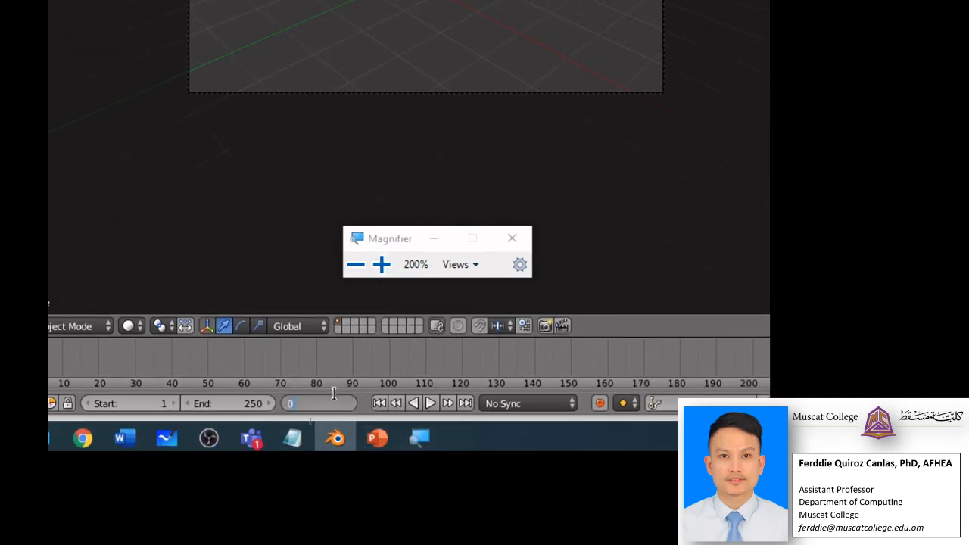
{"action": "key", "text": "Return"}
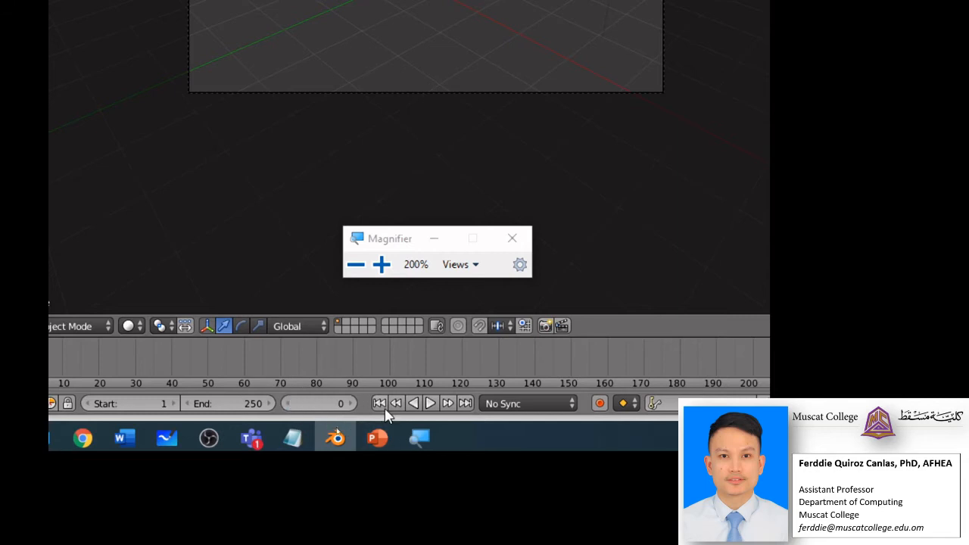
{"action": "left_click", "coordinate": [380, 404]}
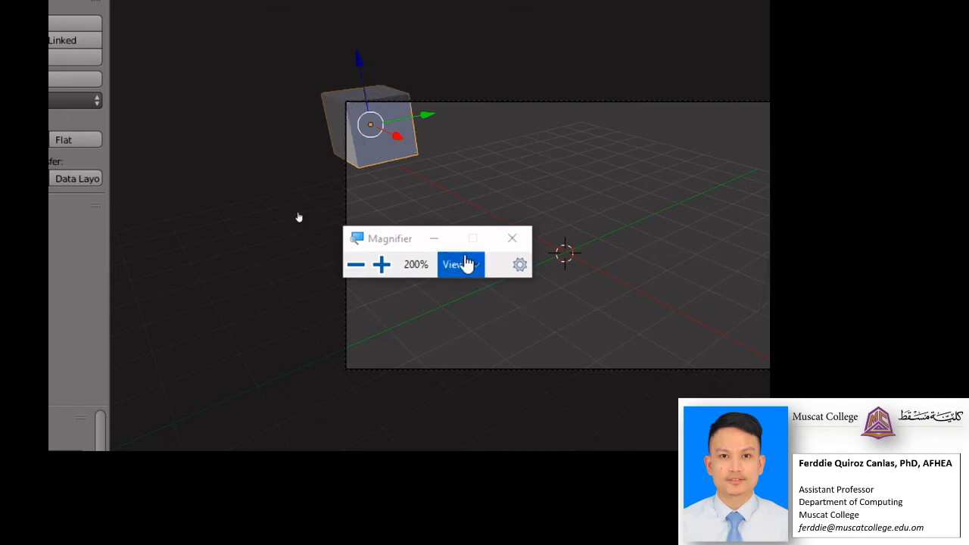
{"action": "left_click", "coordinate": [434, 238]}
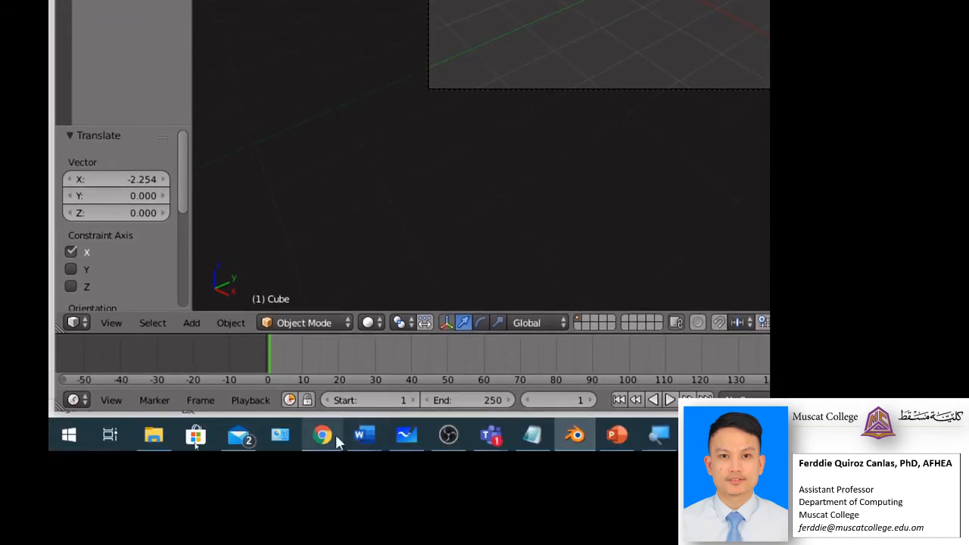
- Begin item 4 of Part B in Word with "To create the keyframe: right click on the x axis of the object's property pall"
{"action": "mouse_move", "coordinate": [345, 428]}
{"action": "left_click", "coordinate": [465, 362]}
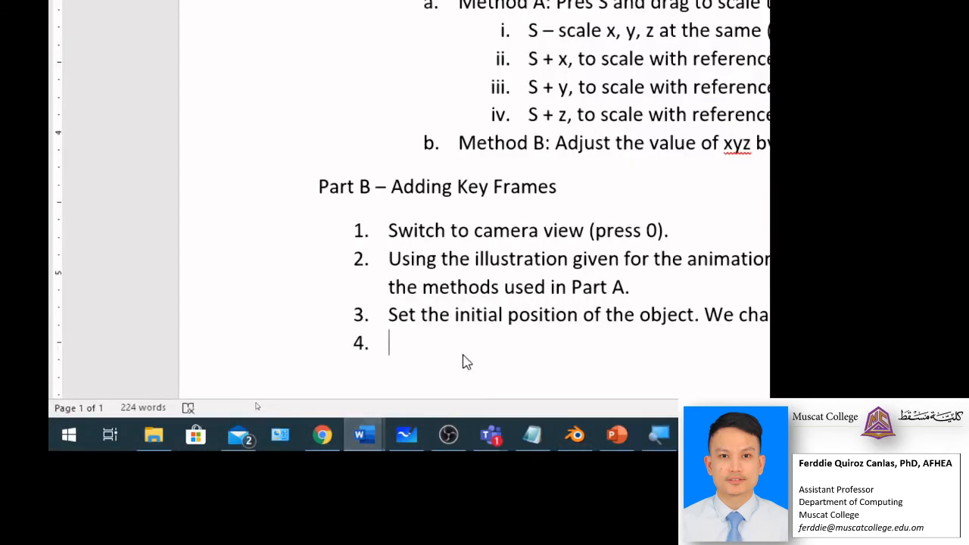
{"action": "type", "text": "To create the"}
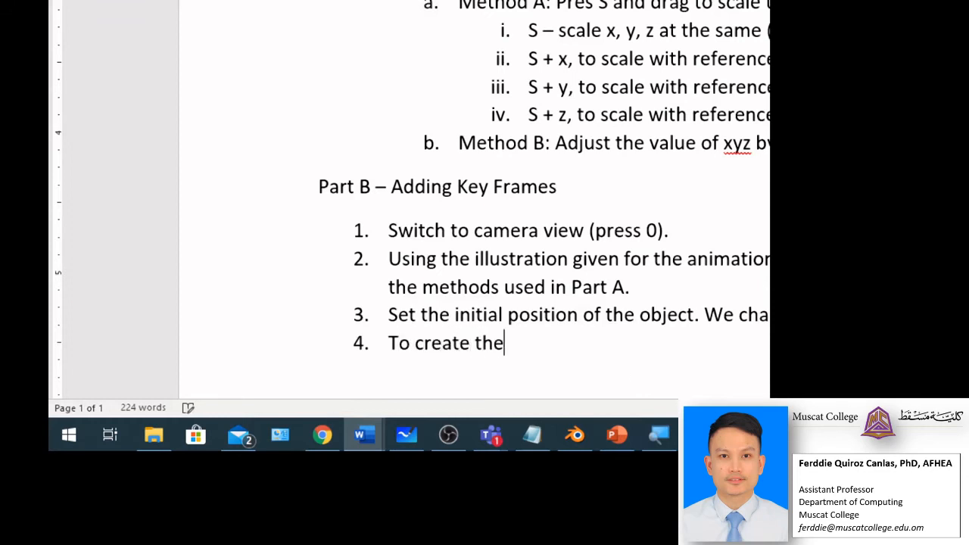
{"action": "type", "text": " keyframe"}
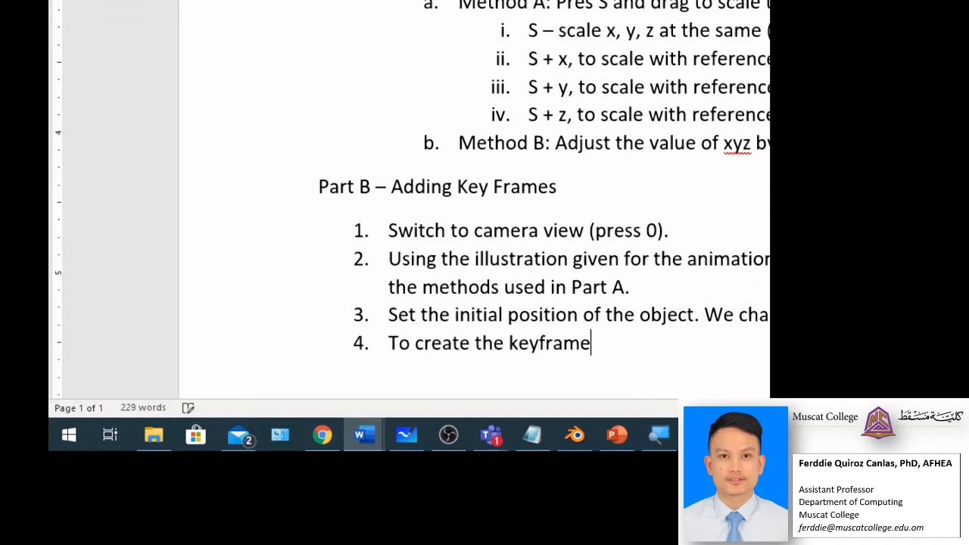
{"action": "type", "text": ";: rightc"}
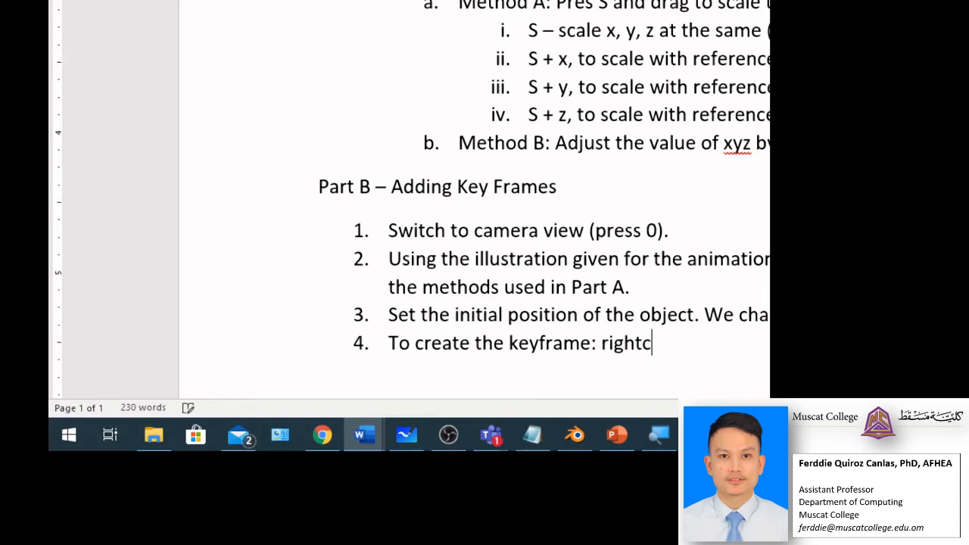
{"action": "type", "text": "lick on the x a"}
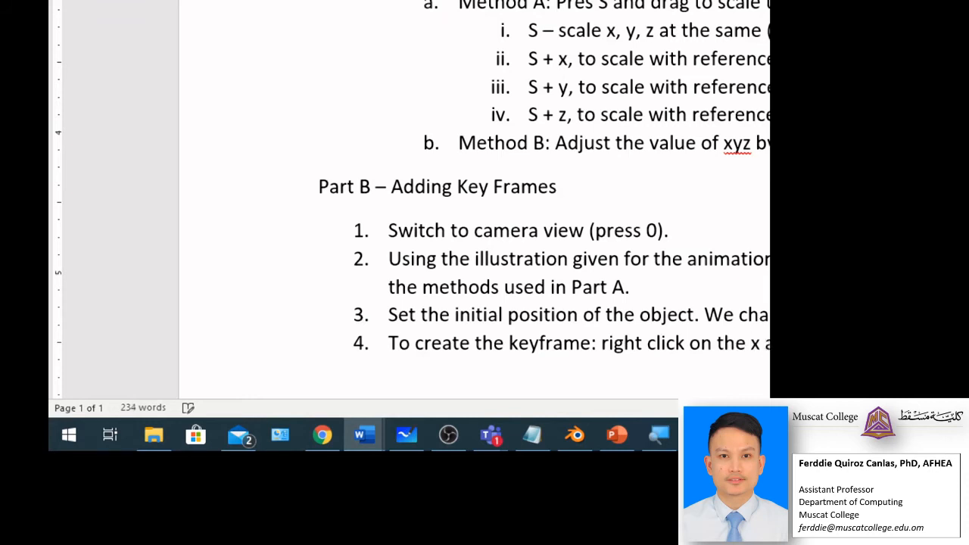
{"action": "type", "text": "xis of"}
{"action": "type", "text": " the "}
{"action": "type", "text": "object"}
{"action": "type", "text": "'s propert"}
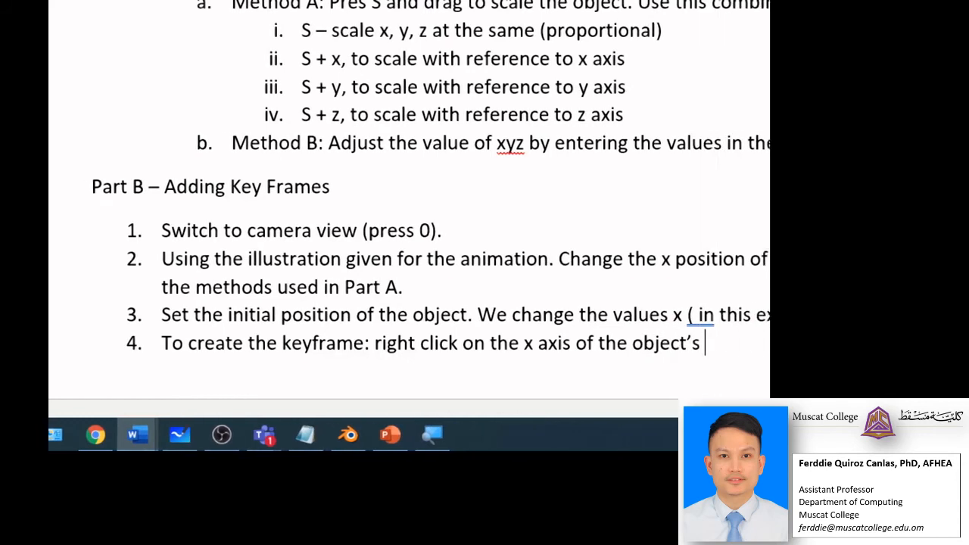
{"action": "type", "text": "y pall"}
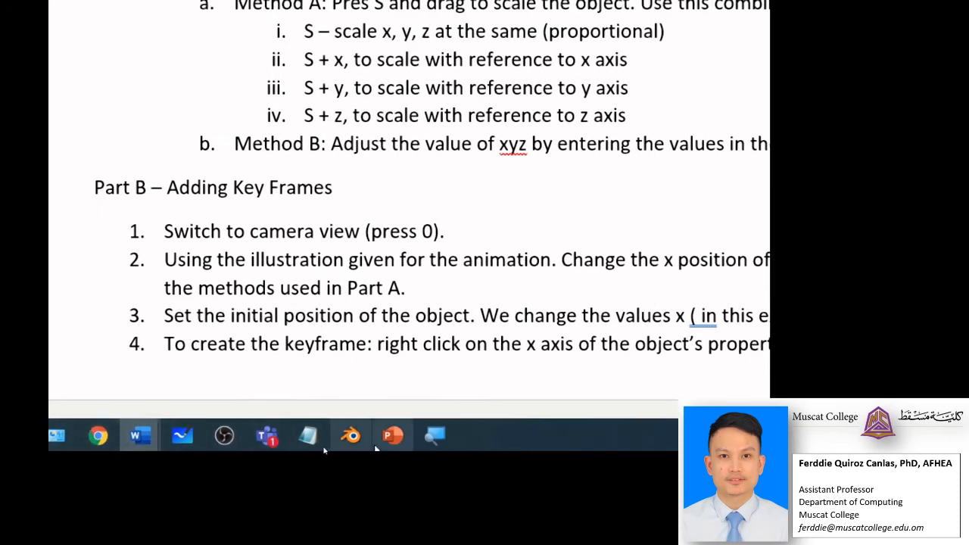
- Insert location keyframes for the cube at frame 1 in Blender and restore the Magnifier to 100%
{"action": "left_click", "coordinate": [351, 437]}
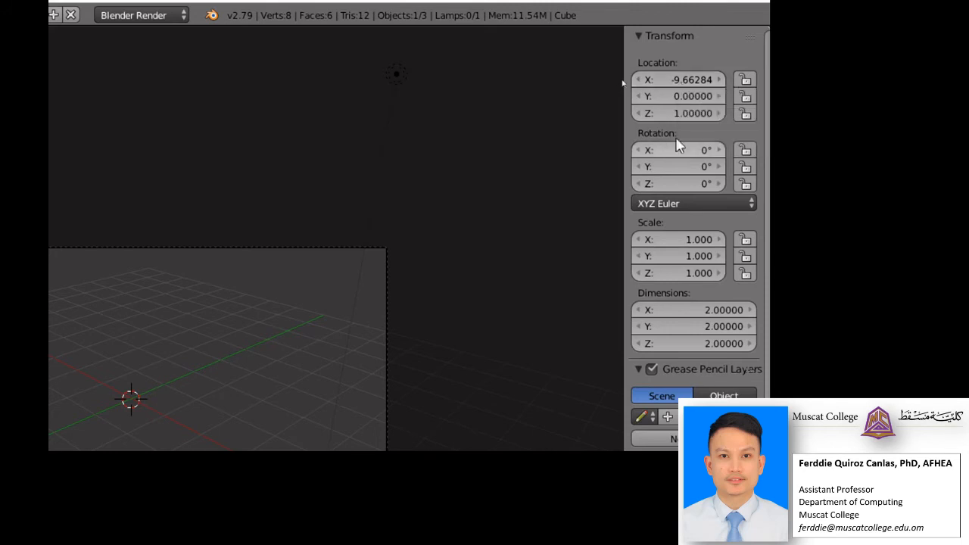
{"action": "right_click", "coordinate": [676, 85]}
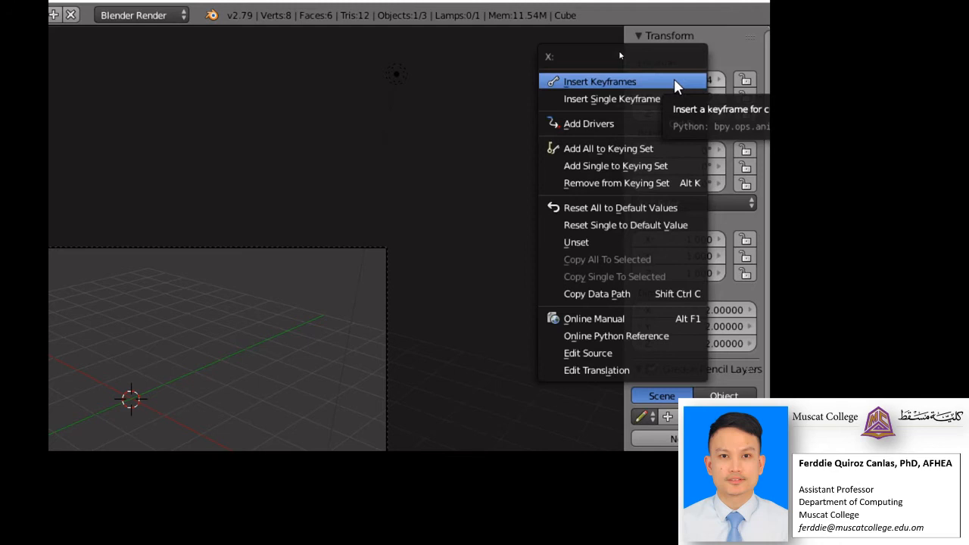
{"action": "left_click", "coordinate": [594, 83]}
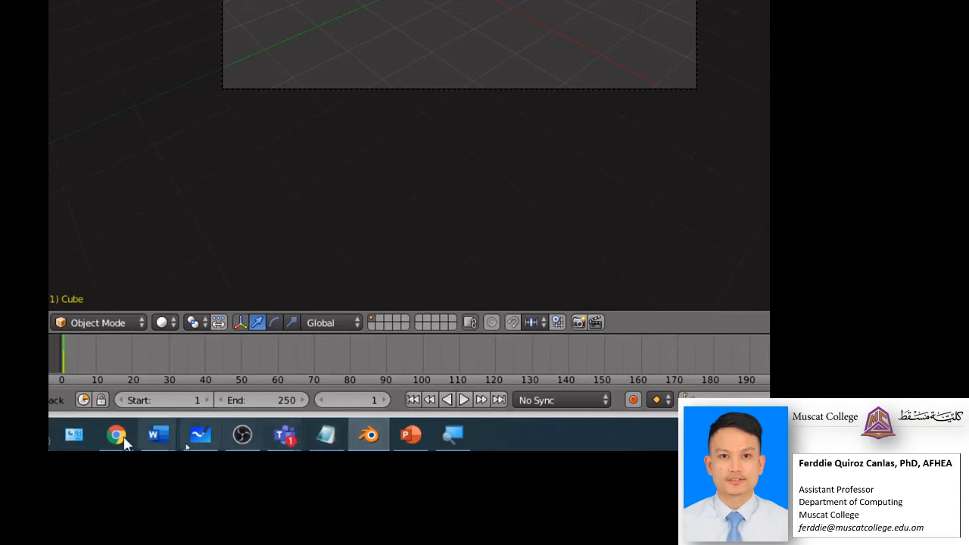
{"action": "left_click", "coordinate": [527, 437]}
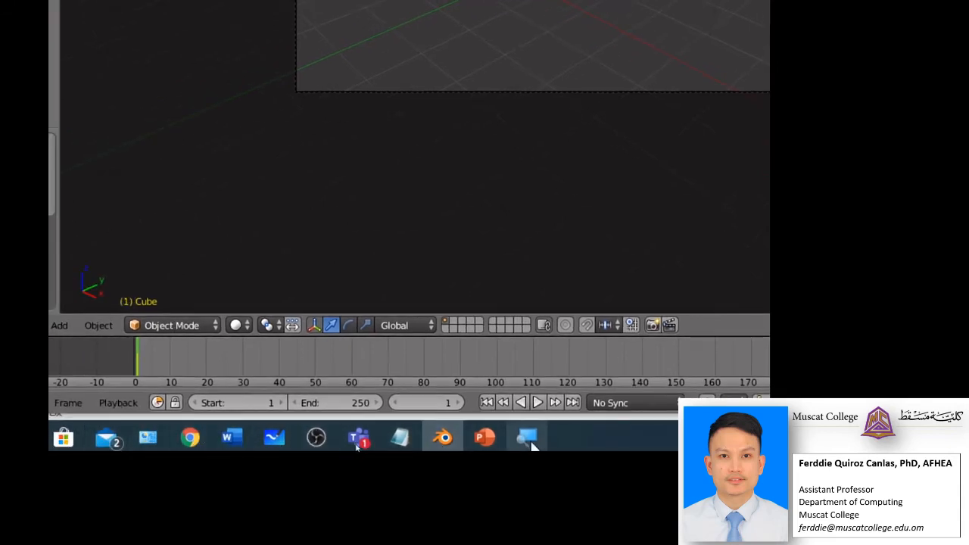
{"action": "left_click", "coordinate": [355, 264]}
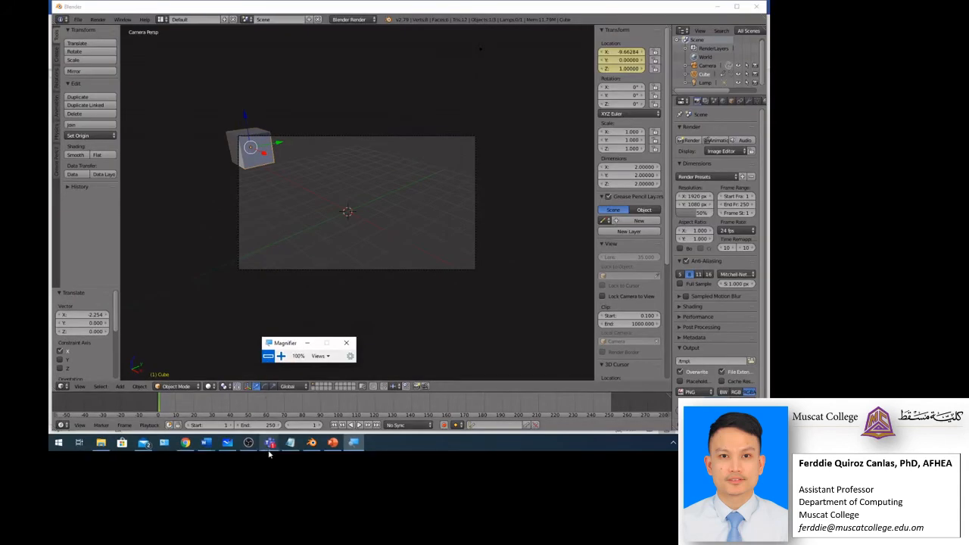
- Highlight the Point A and Point B labels and the path between the cubes in yellow on the Whiteboard sketch
{"action": "left_click", "coordinate": [228, 443]}
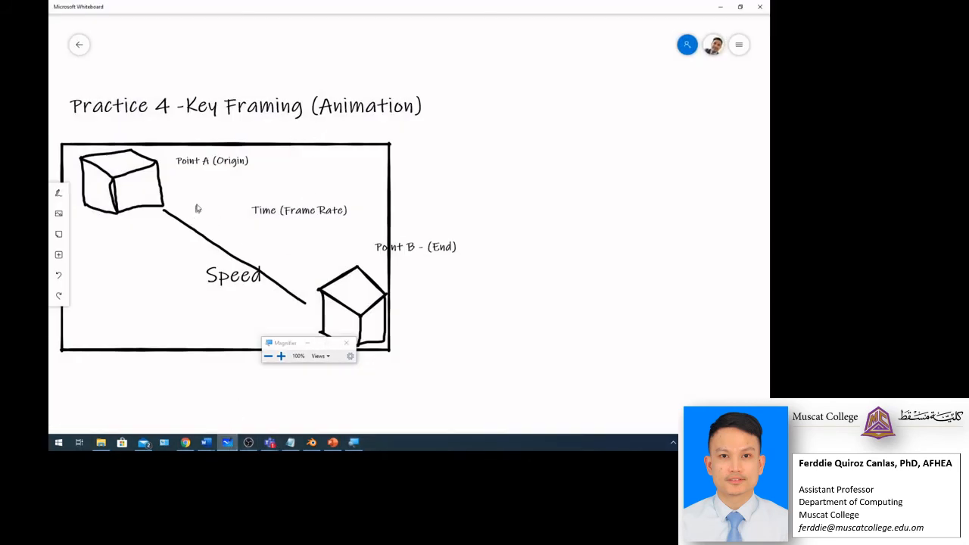
{"action": "left_click", "coordinate": [58, 193]}
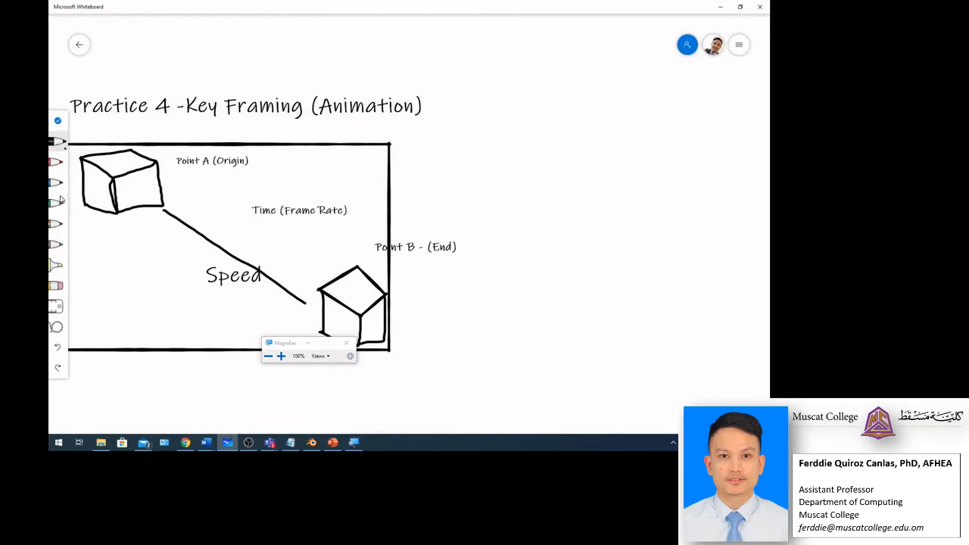
{"action": "left_click", "coordinate": [57, 265]}
{"action": "left_click_drag", "start_coordinate": [173, 161], "coordinate": [246, 167]}
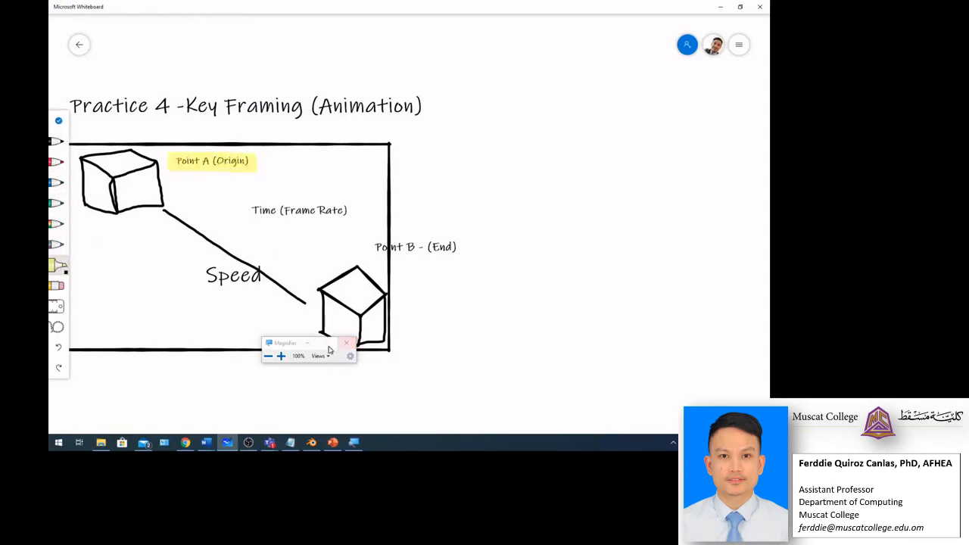
{"action": "mouse_move", "coordinate": [288, 349]}
{"action": "left_mouse_down"}
{"action": "mouse_move", "coordinate": [306, 375]}
{"action": "mouse_move", "coordinate": [499, 388]}
{"action": "left_mouse_up"}
{"action": "left_click_drag", "start_coordinate": [367, 247], "coordinate": [452, 255]}
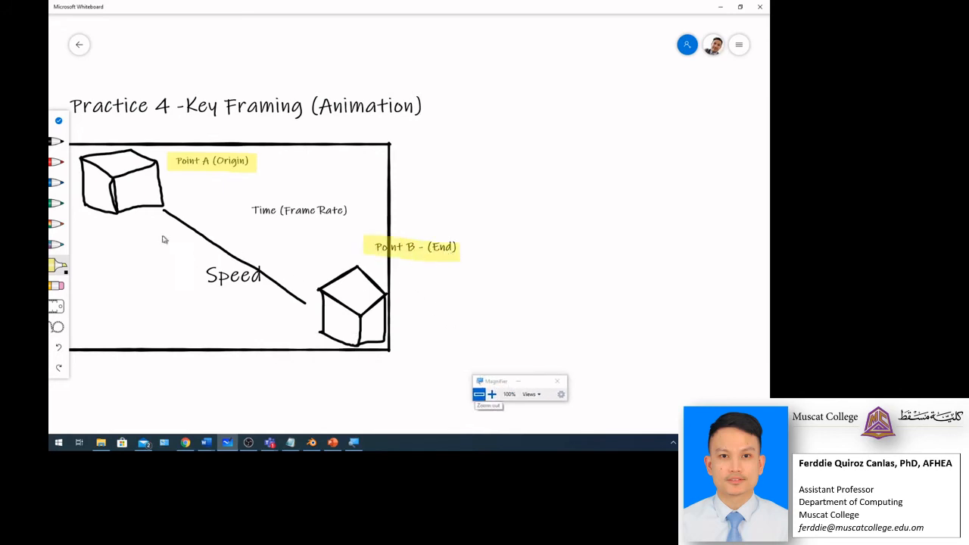
{"action": "left_click_drag", "start_coordinate": [121, 231], "coordinate": [246, 335]}
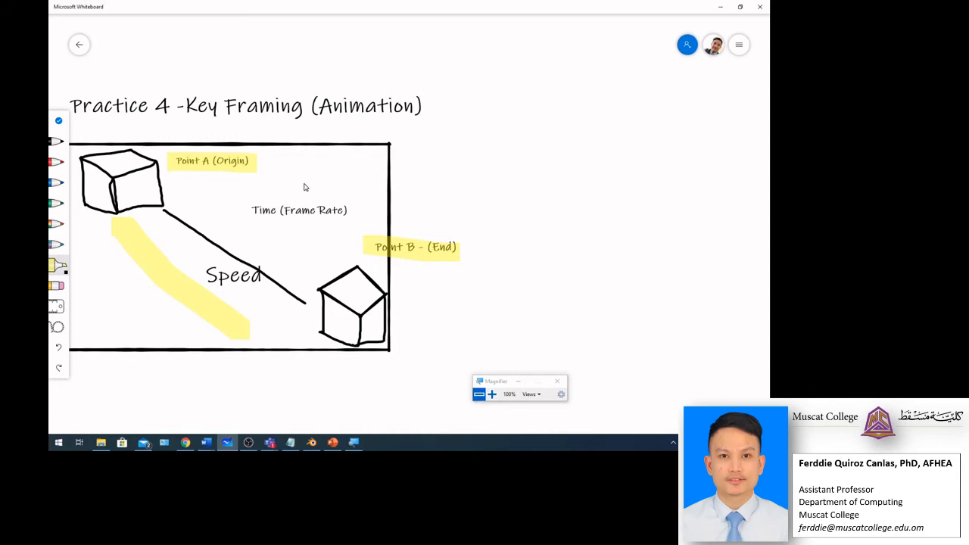
- Magnify the screen to 200% and switch from the Whiteboard to the Word document
{"action": "left_click", "coordinate": [720, 7]}
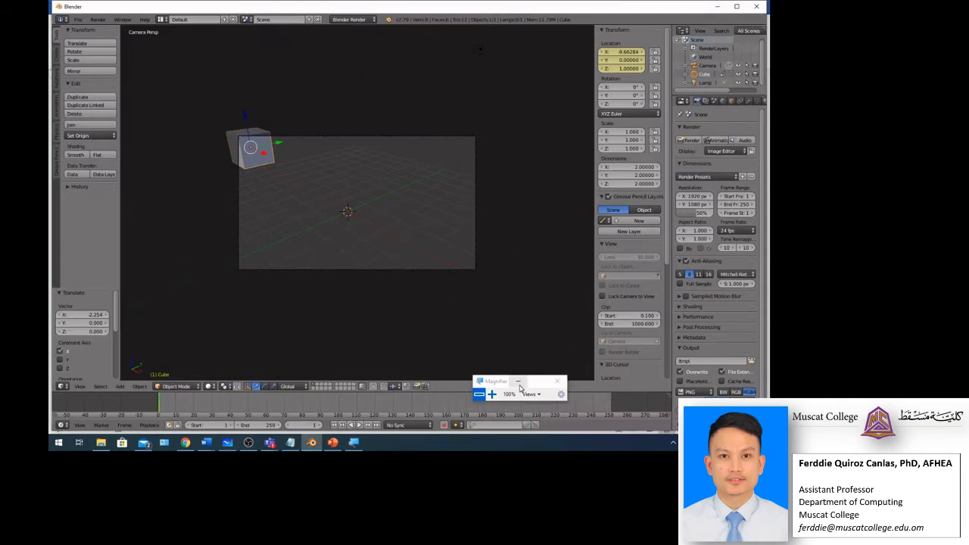
{"action": "left_click", "coordinate": [492, 394]}
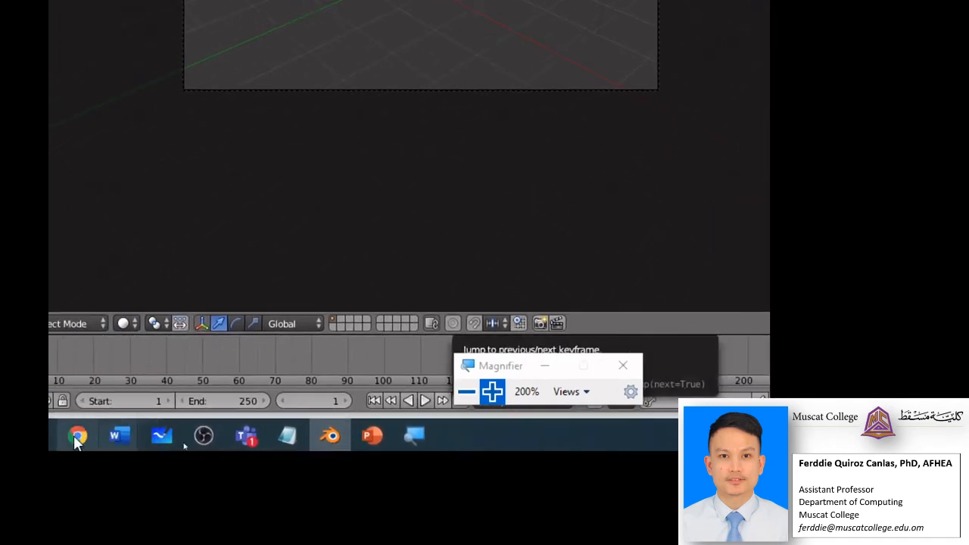
{"action": "left_click", "coordinate": [196, 379]}
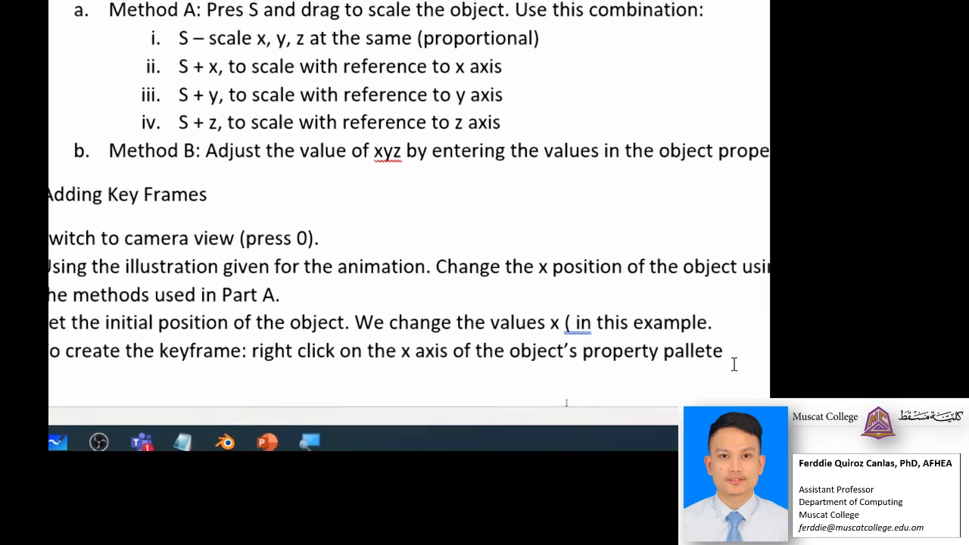
- Correct the end of Part B item 4 to "palette then select Insert Key Frame." and begin item 5 with "Set the"
{"action": "type", "text": "the"}
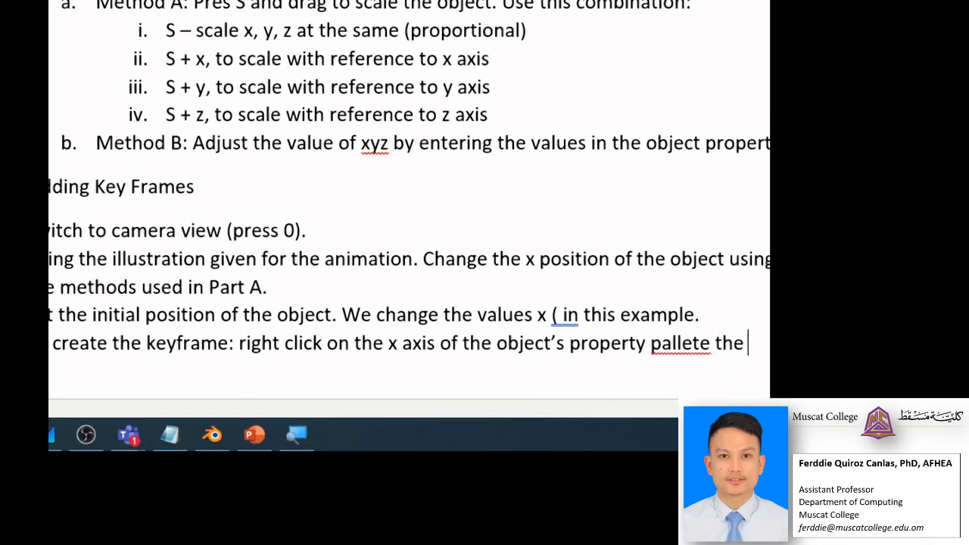
{"action": "key", "text": "BackSpace"}
{"action": "key", "text": "BackSpace"}
{"action": "key", "text": "BackSpace"}
{"action": "key", "text": "BackSpace"}
{"action": "key", "text": "BackSpace"}
{"action": "key", "text": "BackSpace"}
{"action": "key", "text": "BackSpace"}
{"action": "key", "text": "BackSpace"}
{"action": "type", "text": "ette then "}
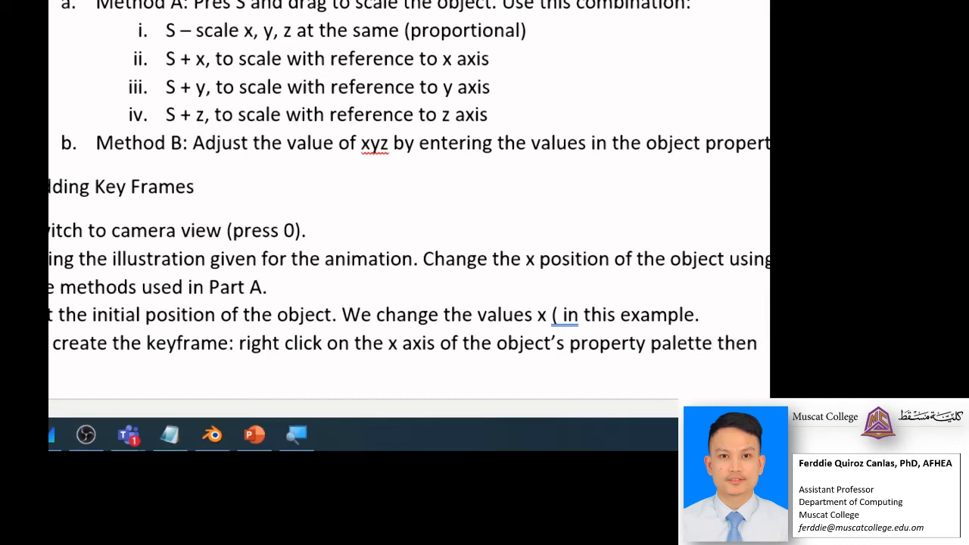
{"action": "type", "text": "select "}
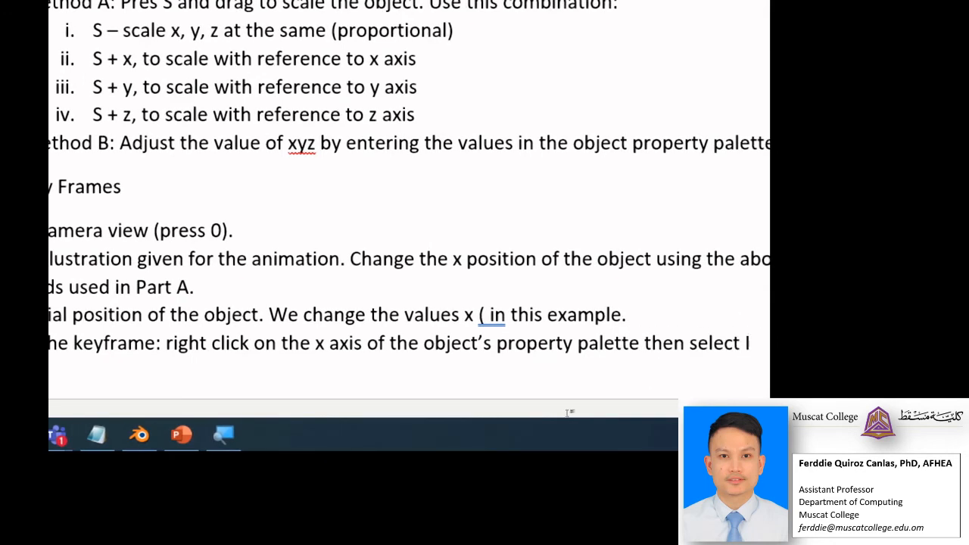
{"action": "type", "text": "Insert Key "}
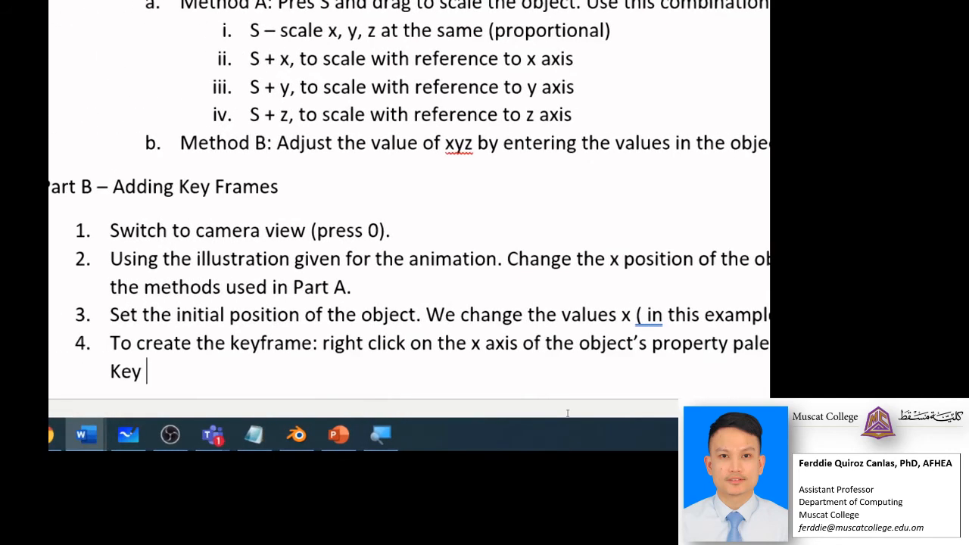
{"action": "type", "text": "Frame."}
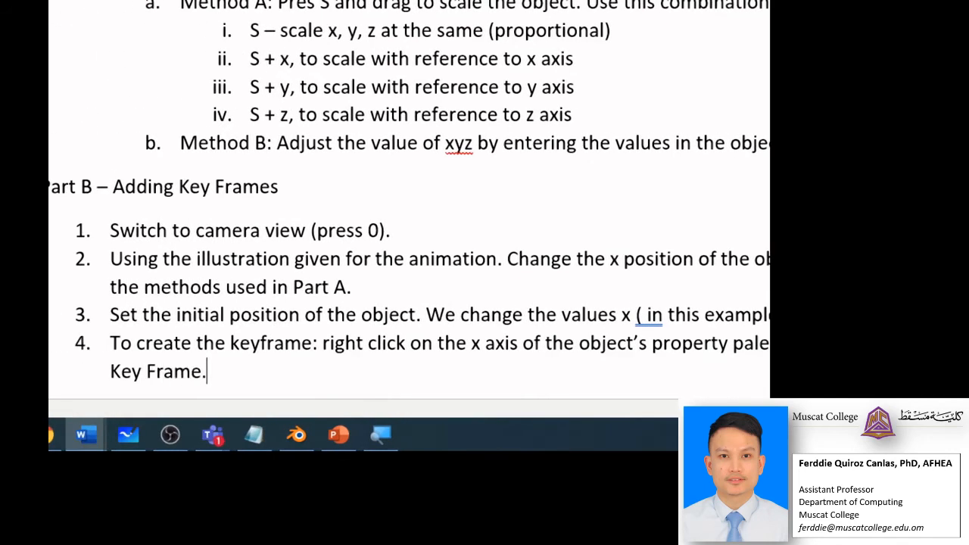
{"action": "key", "text": "Return"}
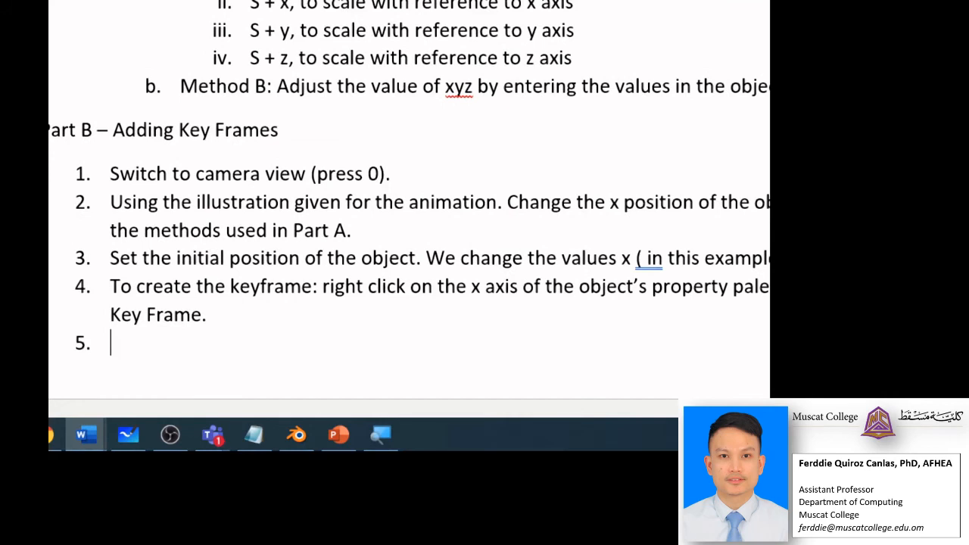
{"action": "type", "text": "Set the"}
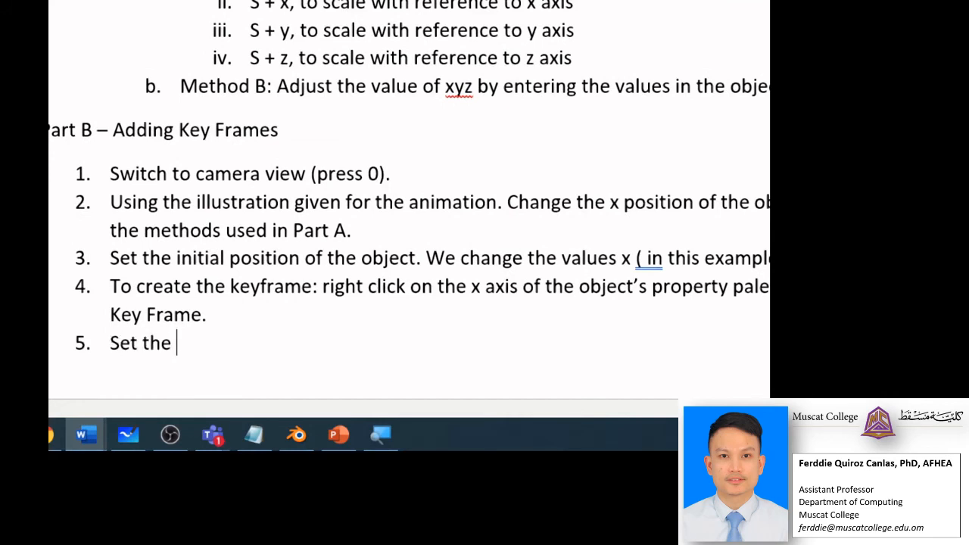
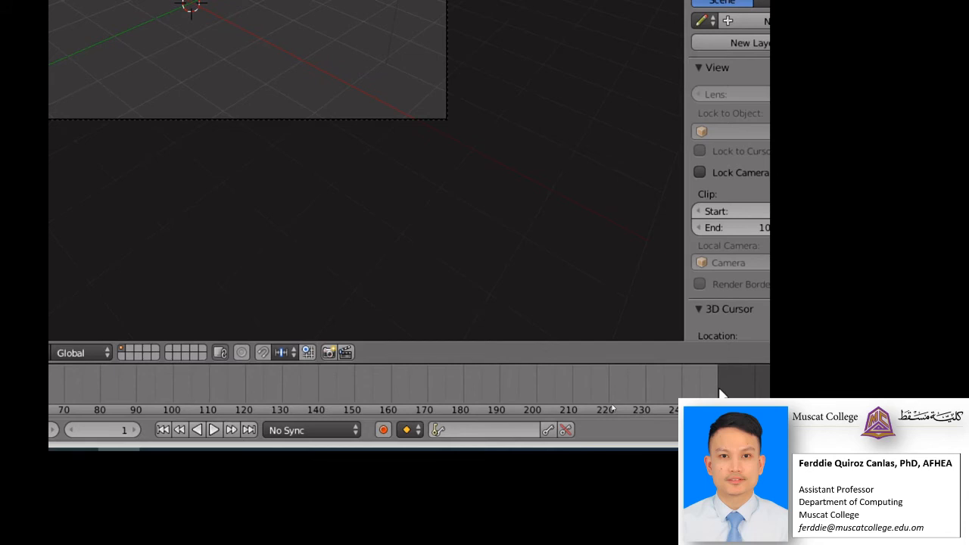
- Move the Blender timeline to its end frame, 250
{"action": "left_click", "coordinate": [156, 422]}
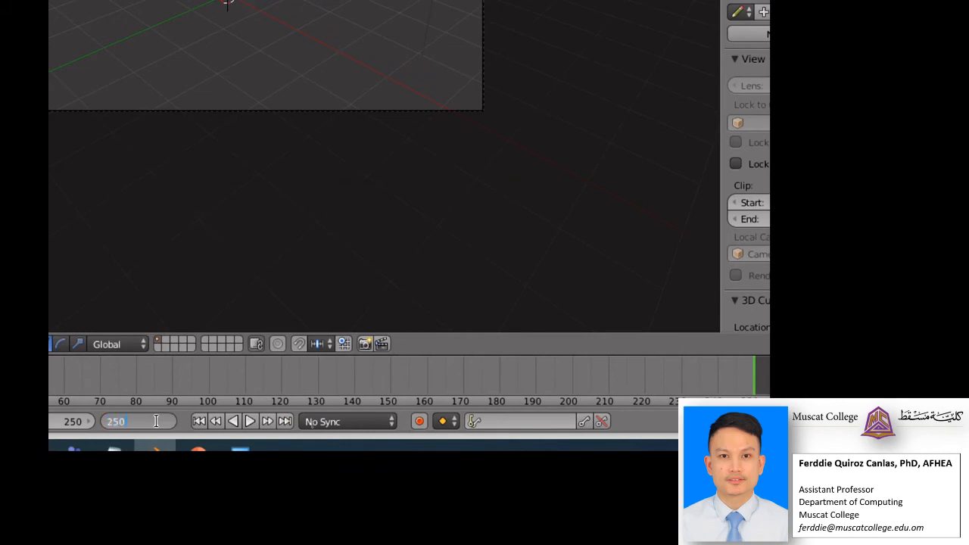
{"action": "left_click", "coordinate": [316, 404]}
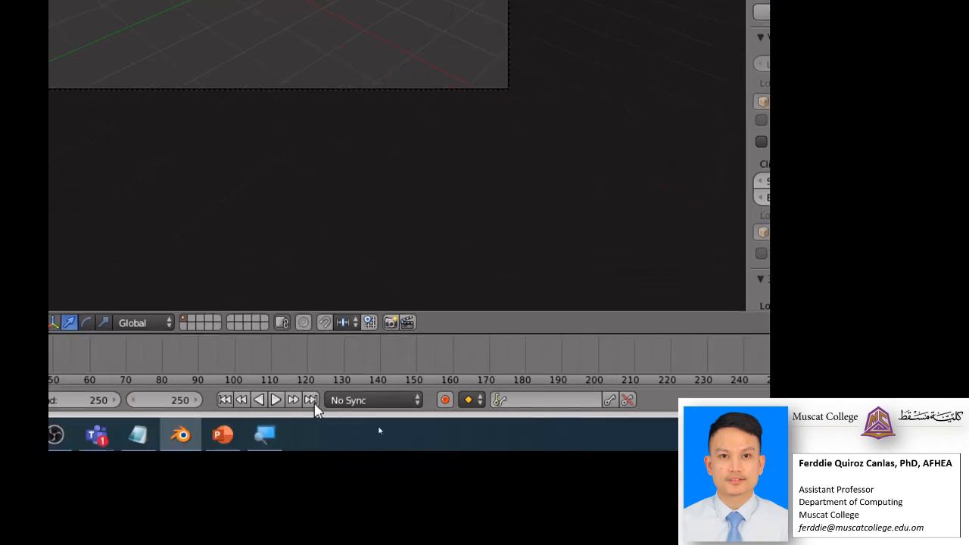
{"action": "left_click", "coordinate": [314, 403]}
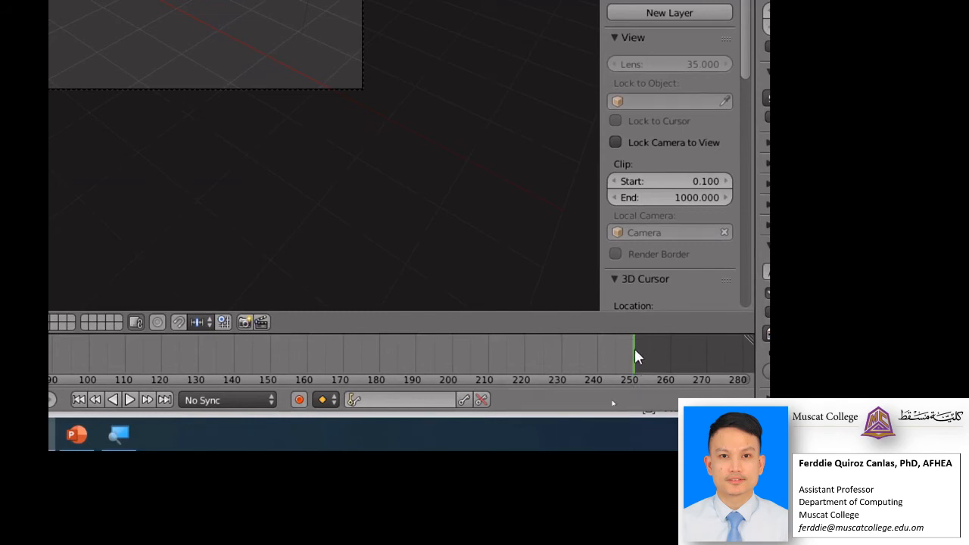
{"action": "left_click", "coordinate": [635, 357]}
{"action": "key", "text": "ctrl"}
{"action": "key", "text": "ctrl"}
{"action": "key", "text": "ctrl"}
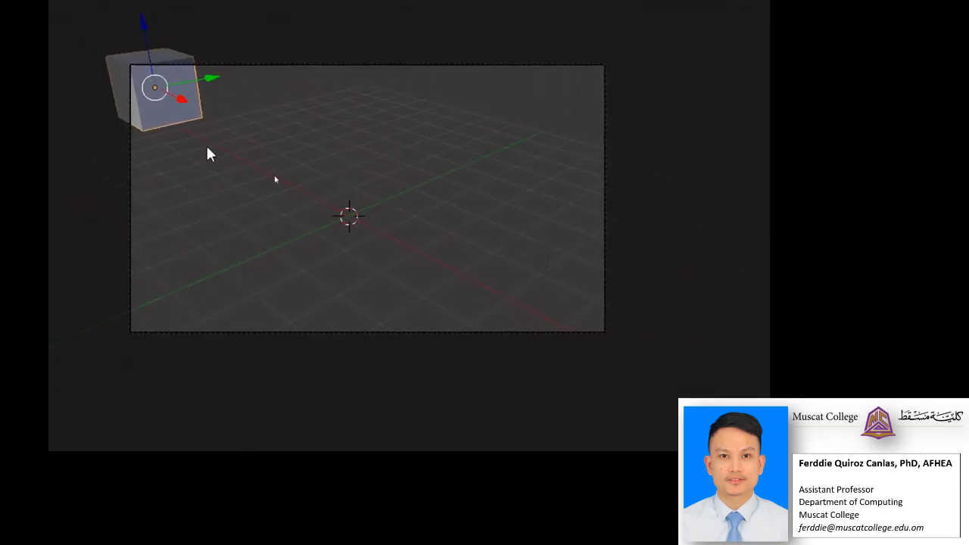
- Move the cube along the X axis toward Point B, to about X 4.22, and insert location keyframes at frame 250
{"action": "left_click_drag", "start_coordinate": [184, 99], "coordinate": [541, 302]}
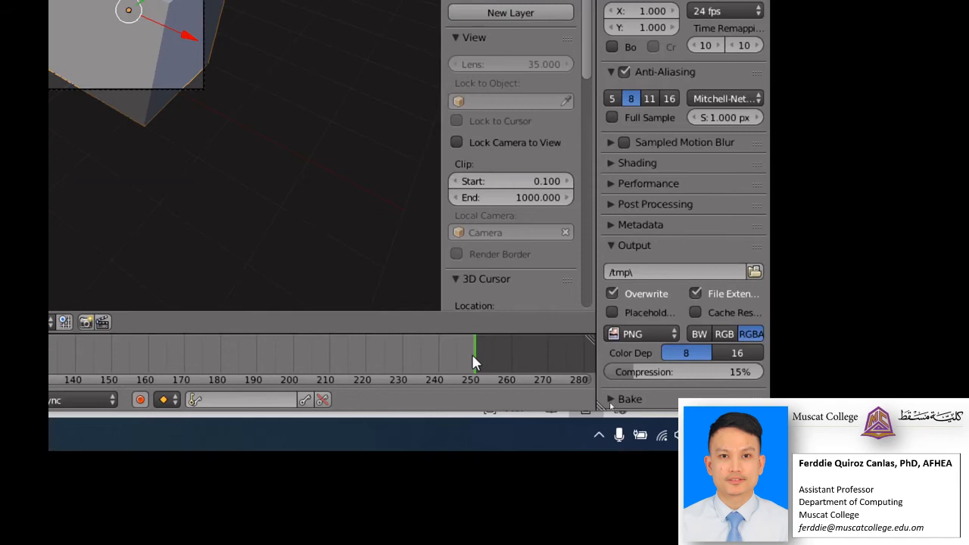
{"action": "left_click", "coordinate": [474, 352]}
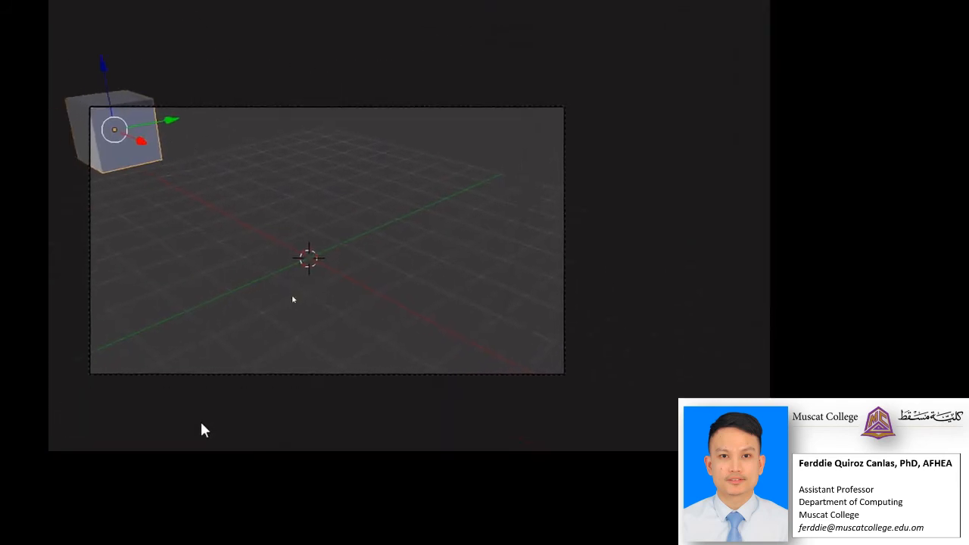
{"action": "left_click_drag", "start_coordinate": [151, 125], "coordinate": [530, 286]}
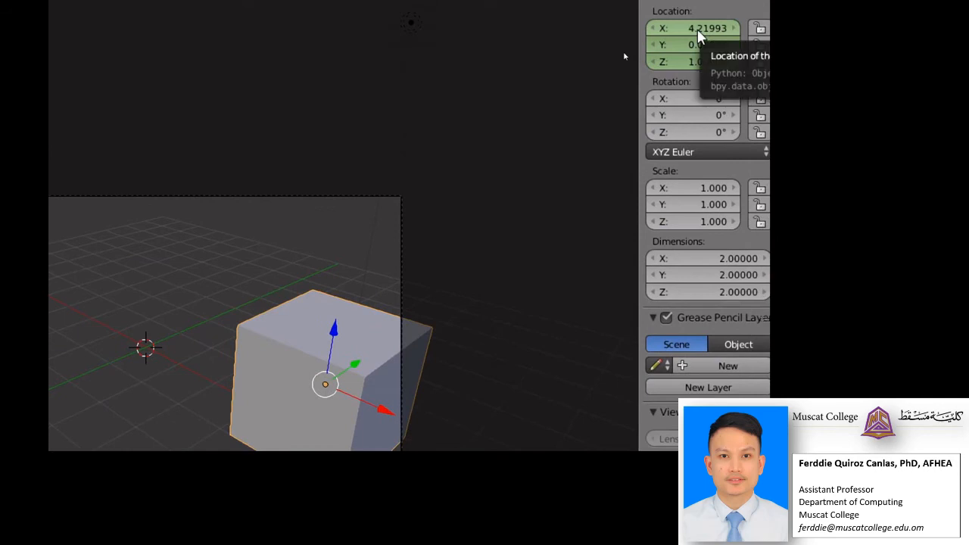
{"action": "right_click", "coordinate": [697, 34]}
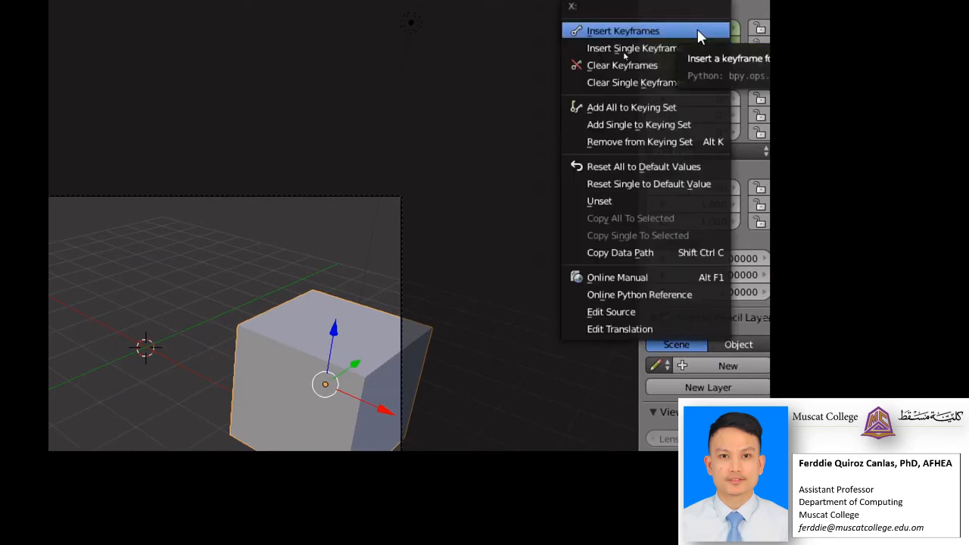
{"action": "left_click", "coordinate": [610, 30]}
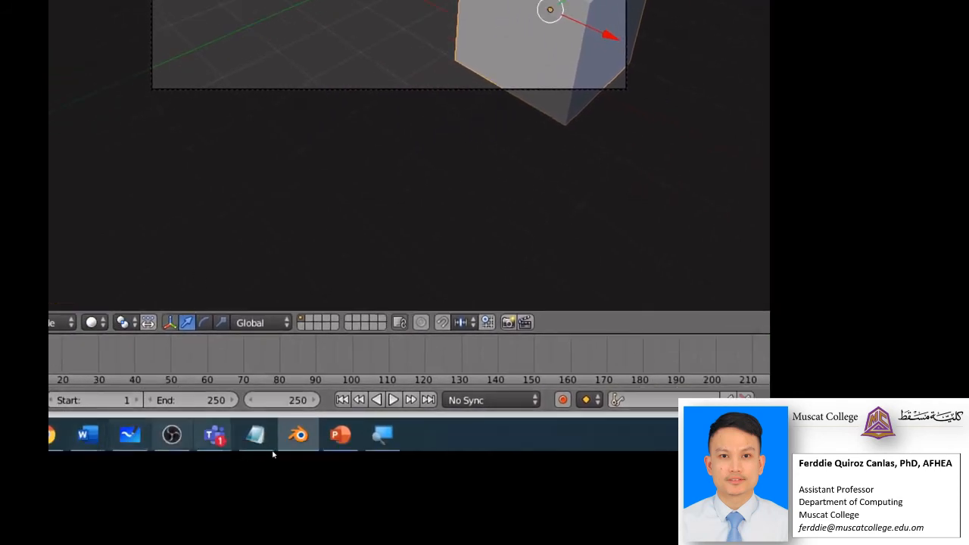
- Restore the Magnifier to 100% and jump to the first and last frames to check the cube's keyed positions
{"action": "left_click", "coordinate": [397, 436]}
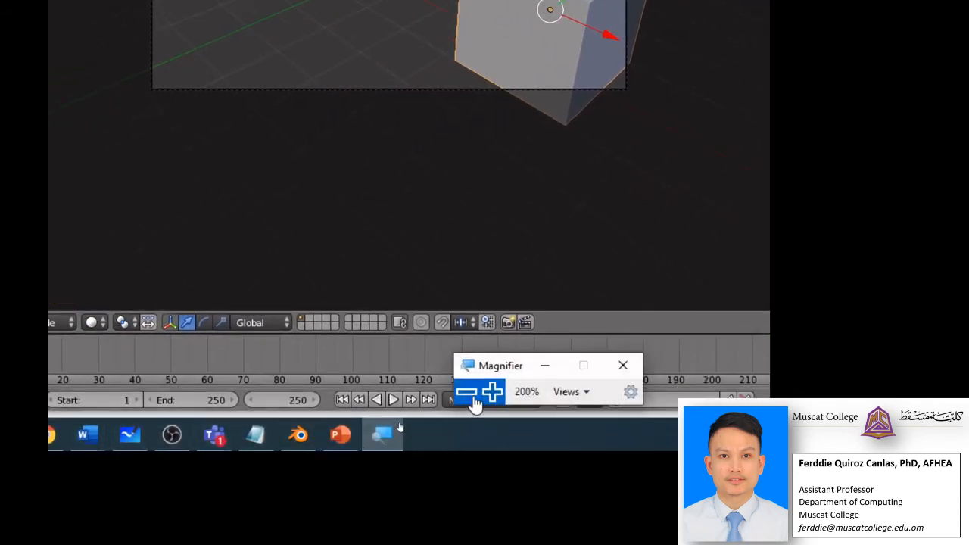
{"action": "left_click", "coordinate": [467, 390]}
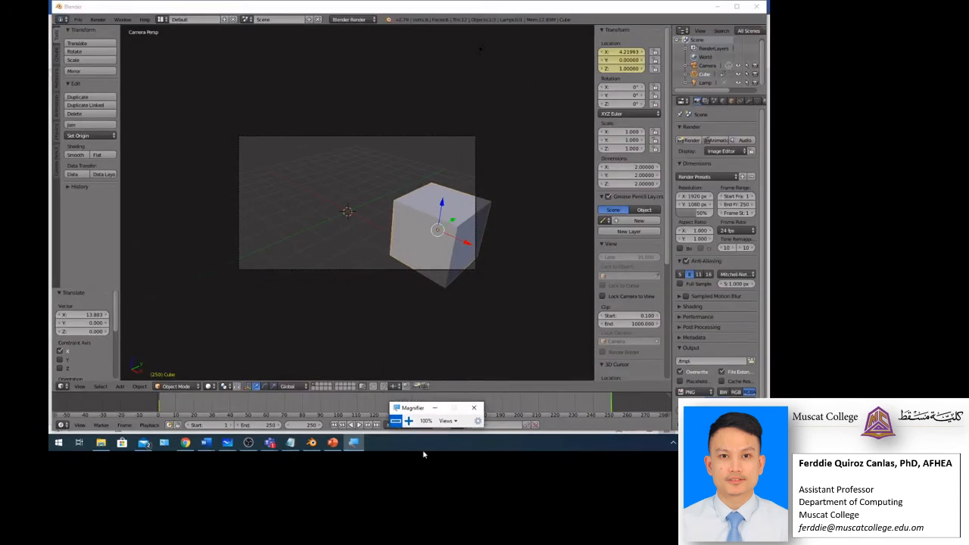
{"action": "left_click", "coordinate": [422, 449]}
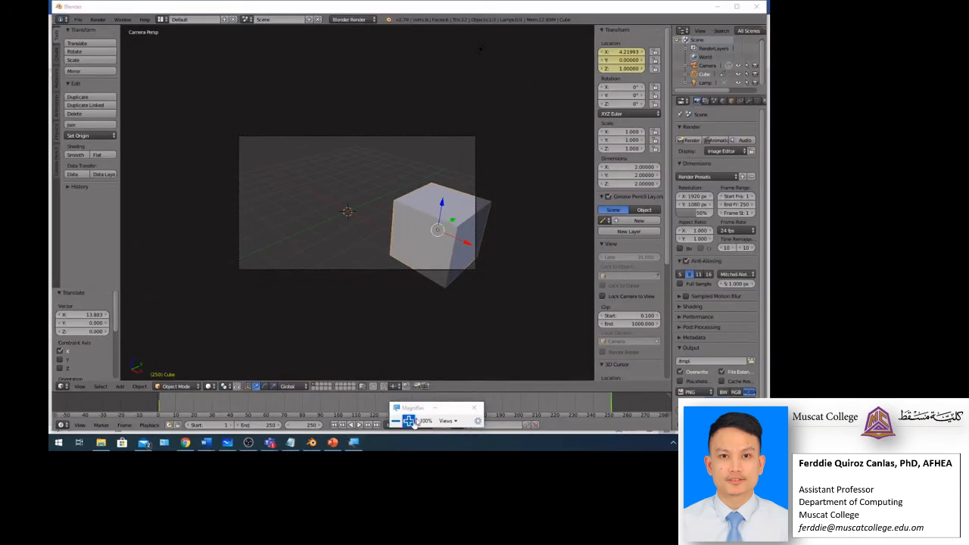
{"action": "left_click", "coordinate": [432, 411]}
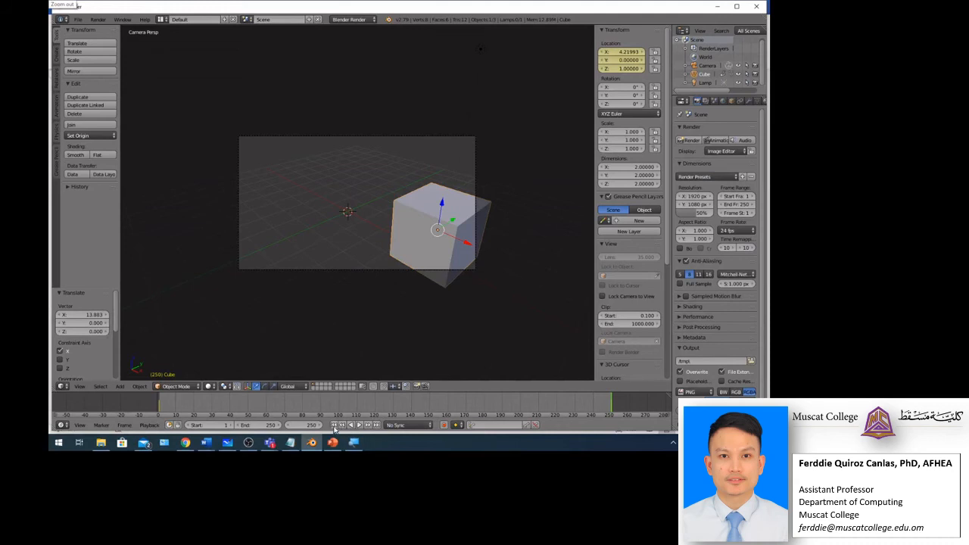
{"action": "left_click", "coordinate": [334, 426]}
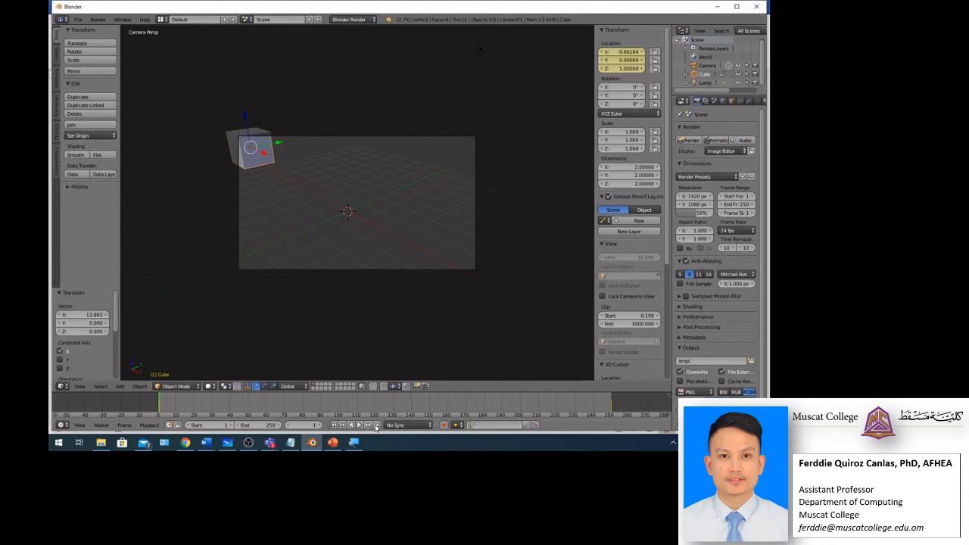
{"action": "left_click", "coordinate": [376, 426]}
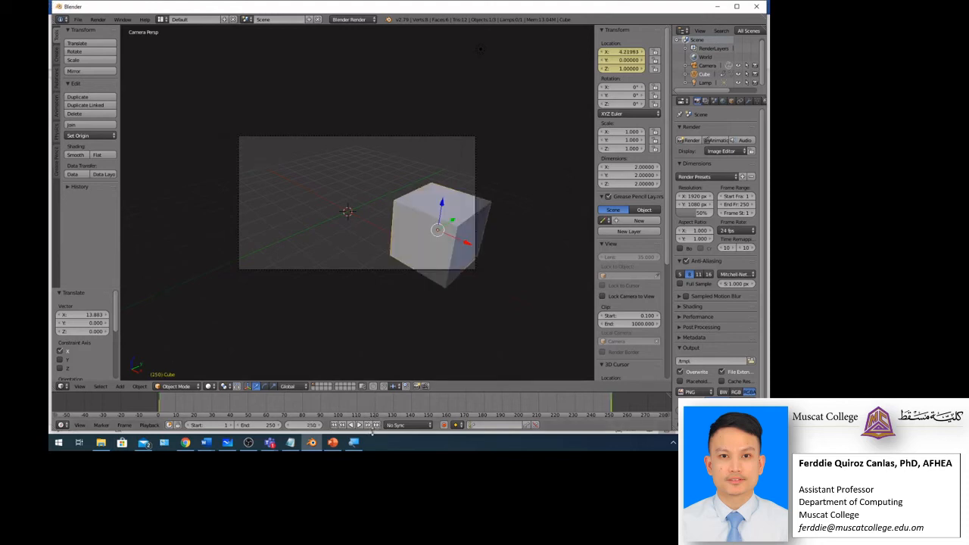
- Magnify the screen to 200%, play the cube animation, and pause it to jump to the keyframe at frame 250
{"action": "left_click", "coordinate": [351, 445]}
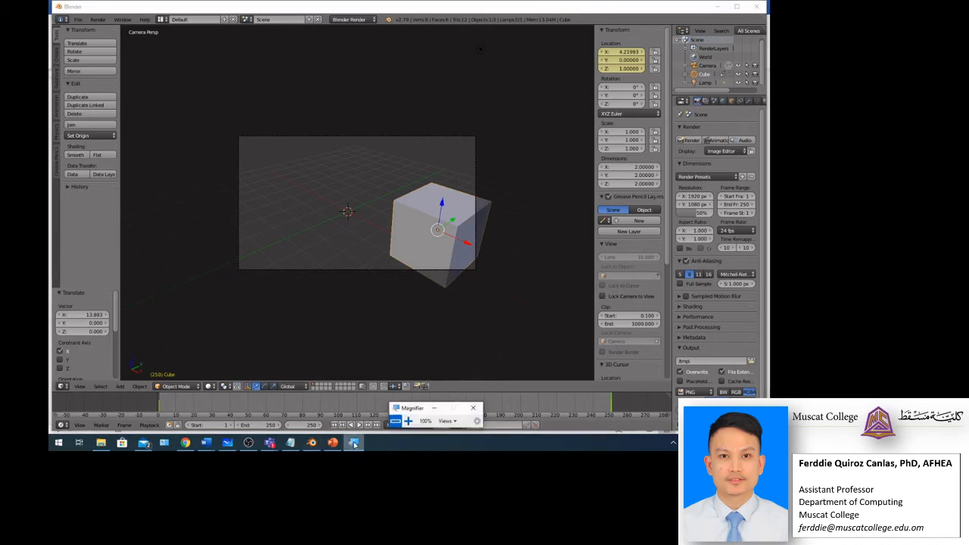
{"action": "left_click", "coordinate": [409, 422]}
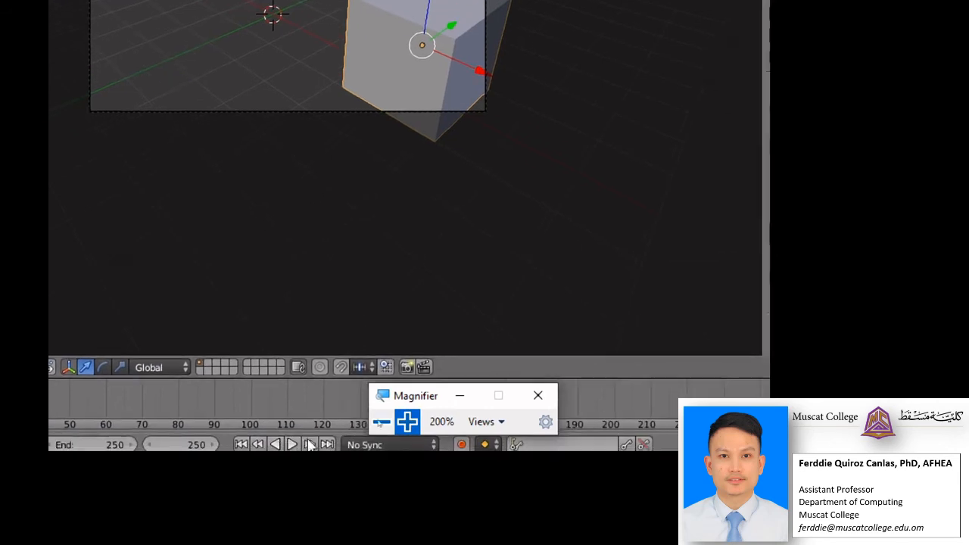
{"action": "left_click", "coordinate": [376, 425]}
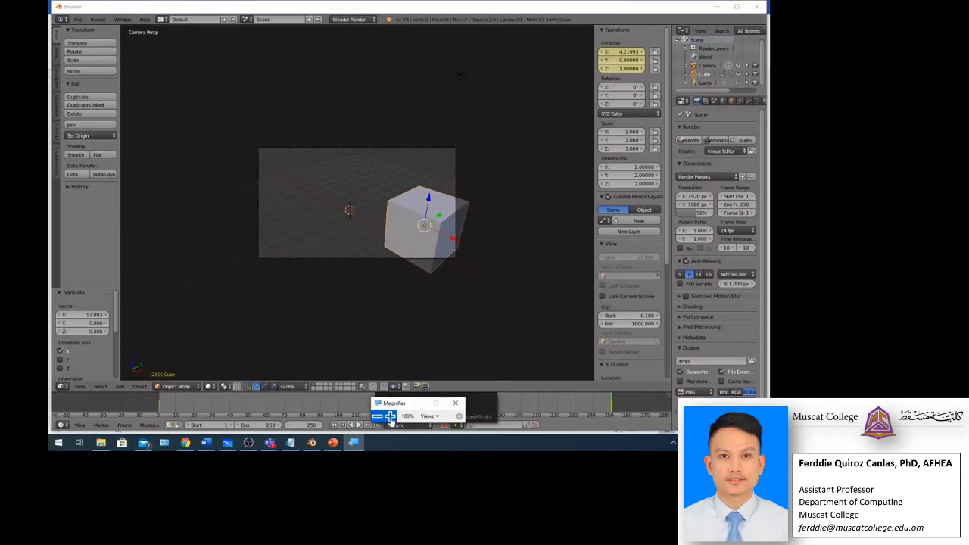
{"action": "left_click", "coordinate": [408, 422]}
{"action": "left_click", "coordinate": [444, 392]}
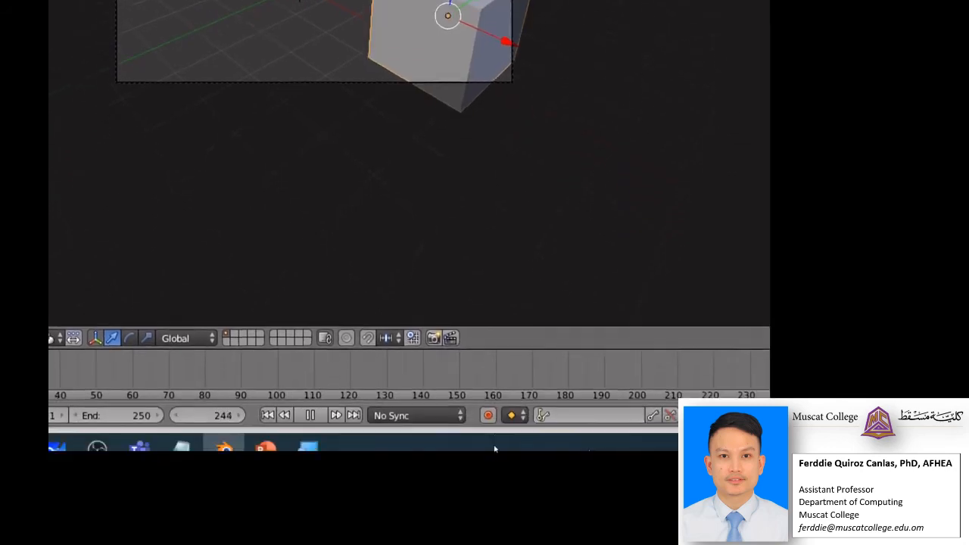
{"action": "left_click", "coordinate": [312, 401]}
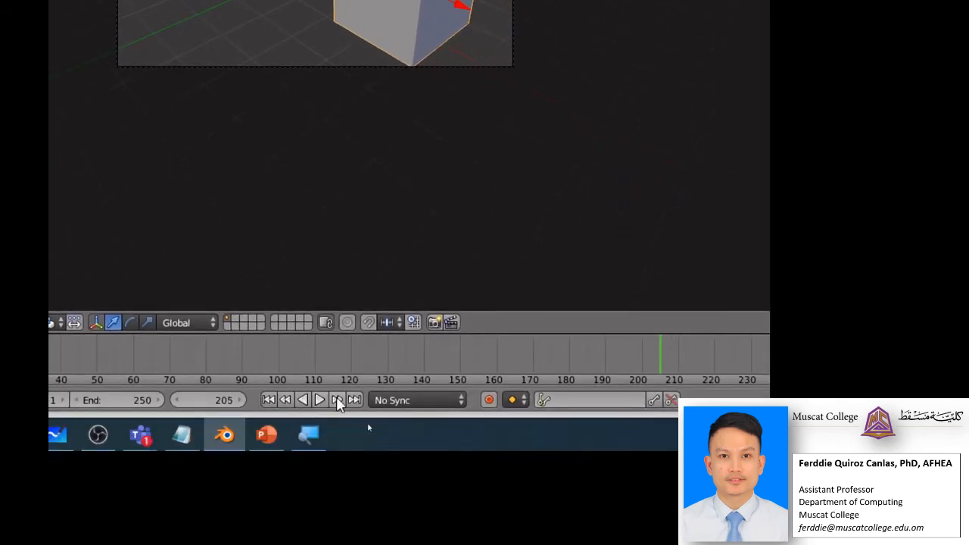
{"action": "left_click", "coordinate": [338, 401]}
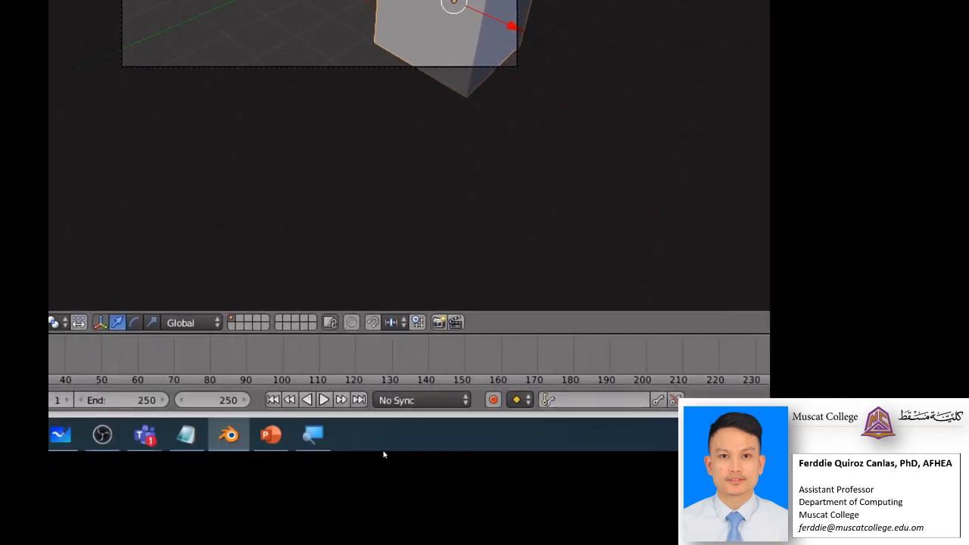
- Replay the cube animation from the start frame and restore the Magnifier to 100% to watch it in full
{"action": "left_click", "coordinate": [271, 401]}
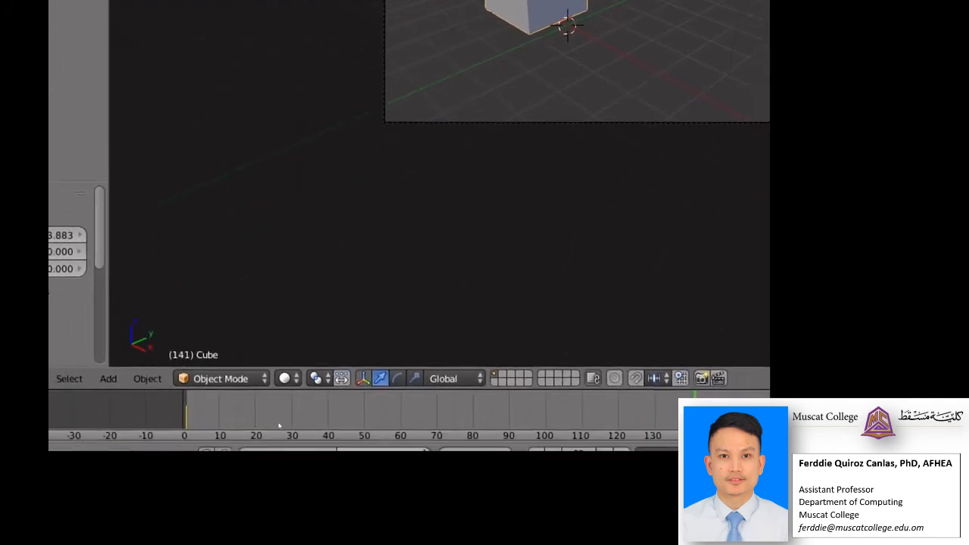
{"action": "left_click", "coordinate": [595, 438]}
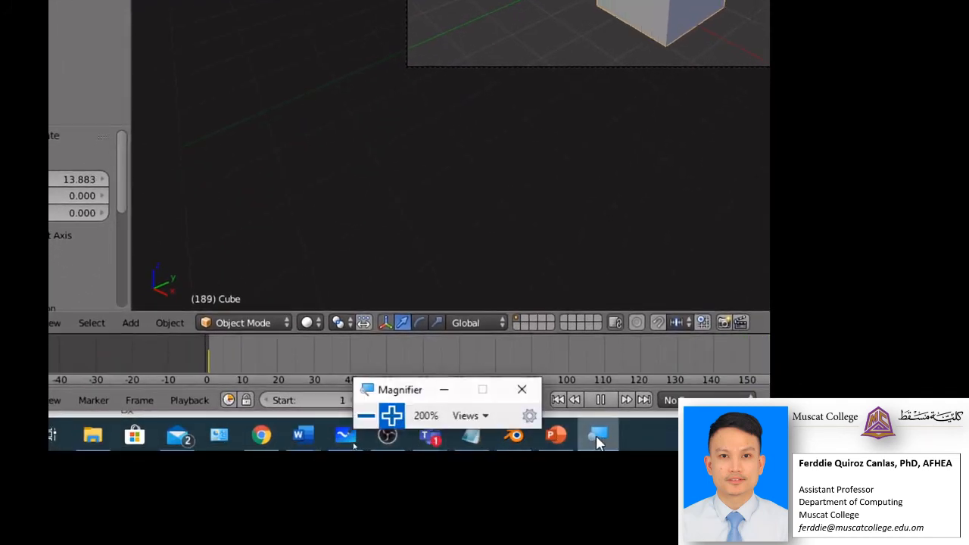
{"action": "left_click", "coordinate": [363, 419]}
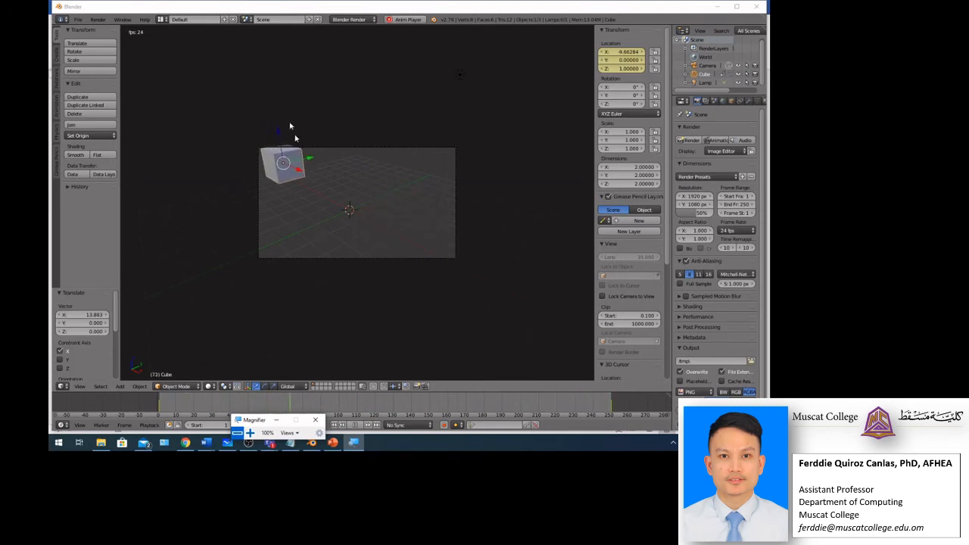
- Set the render engine to Cycles Render, then stop the playback and return the animation to its first frame
{"action": "left_click", "coordinate": [374, 20]}
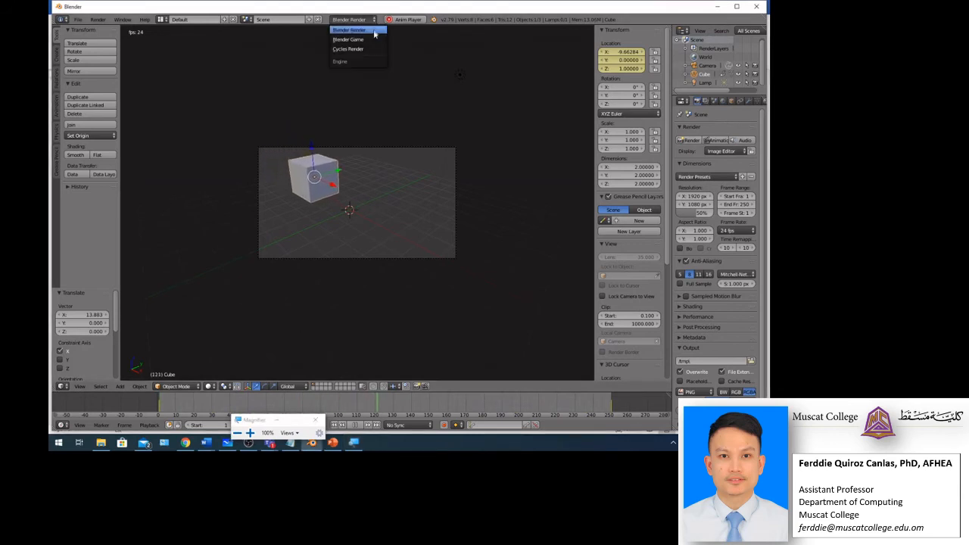
{"action": "left_click", "coordinate": [372, 48]}
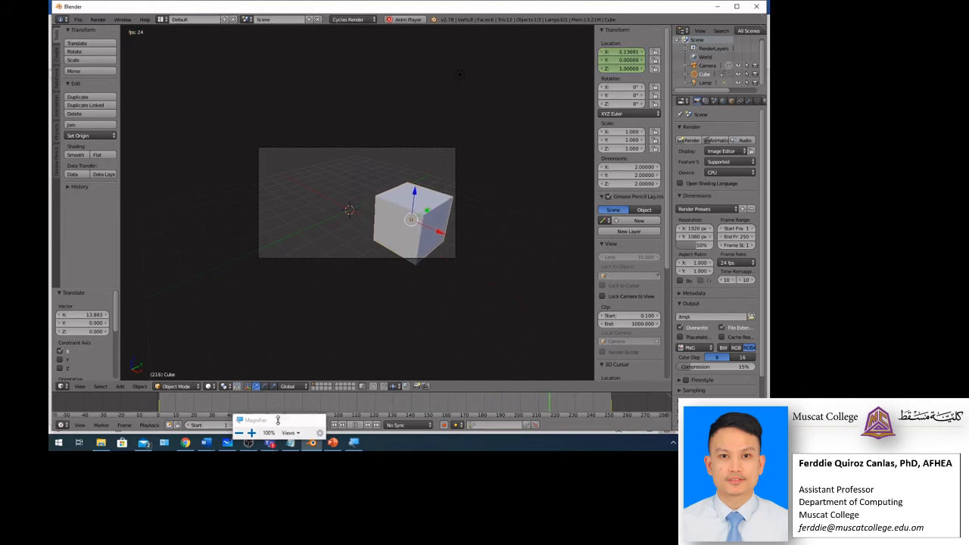
{"action": "left_click", "coordinate": [353, 427]}
{"action": "left_click", "coordinate": [334, 427]}
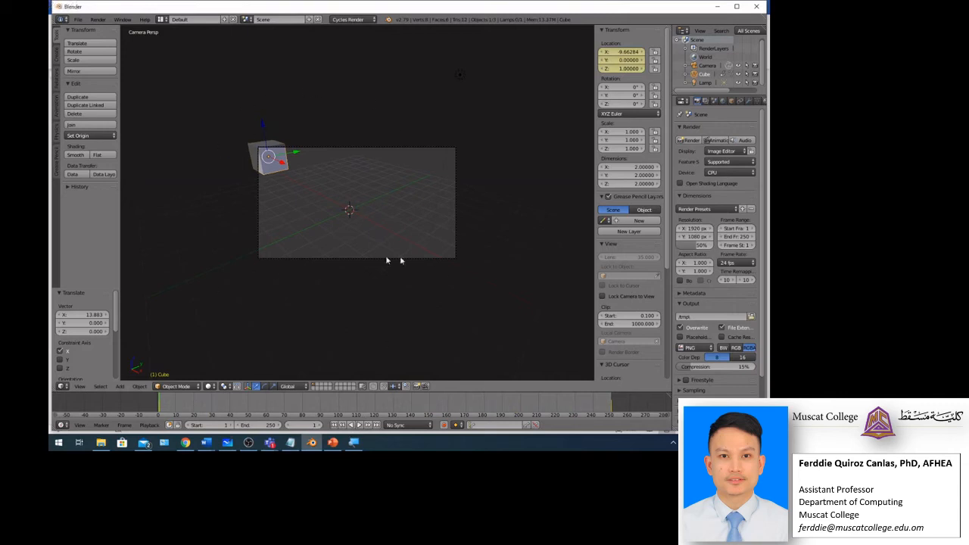
- Preview the cube animation in the viewport with Rendered shading
{"action": "left_click", "coordinate": [210, 386]}
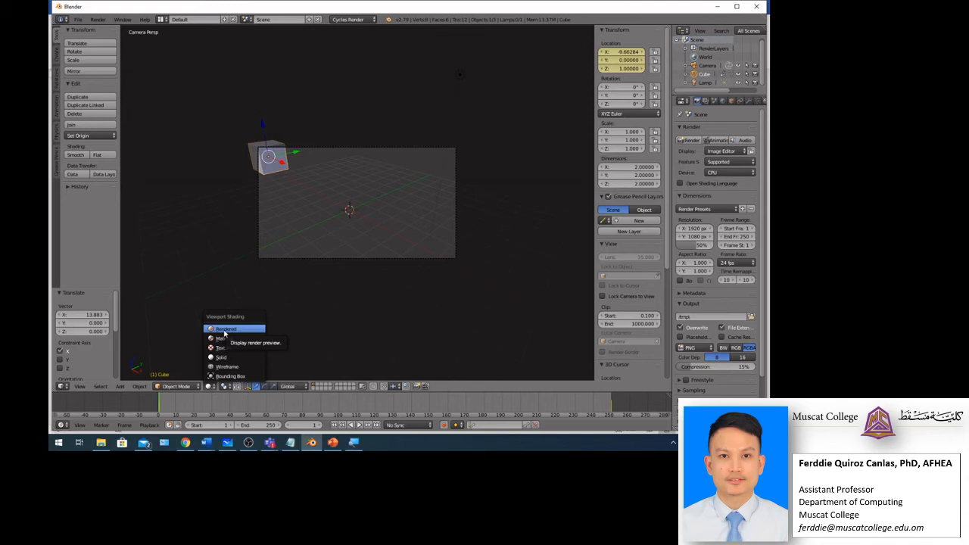
{"action": "left_click", "coordinate": [224, 331]}
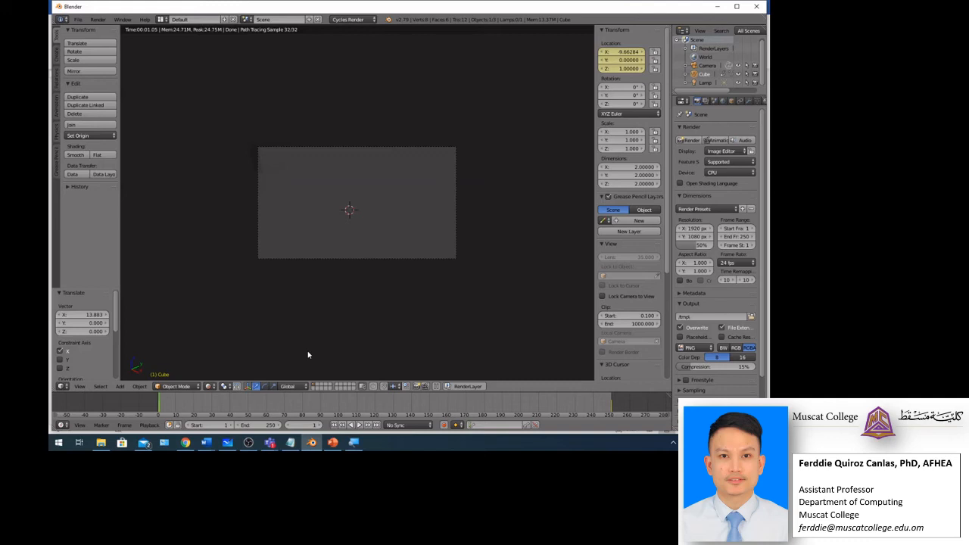
{"action": "left_click", "coordinate": [360, 426]}
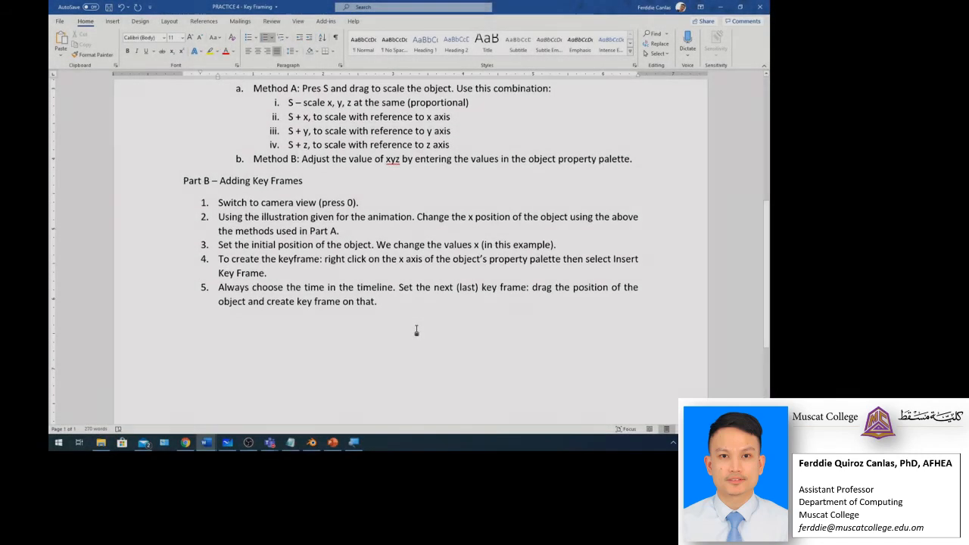
- Review the Part A and Part B instructions in the Word document, save it, and return to Blender
{"action": "scroll", "coordinate": [416, 331], "scroll_direction": "up", "scroll_amount": 3}
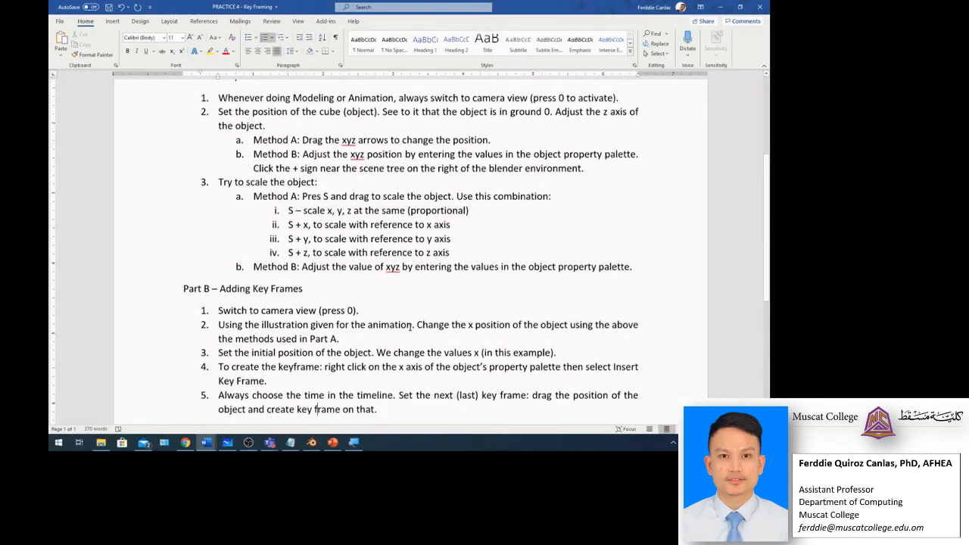
{"action": "left_click", "coordinate": [109, 8]}
{"action": "scroll", "coordinate": [582, 369], "scroll_direction": "down", "scroll_amount": 3}
{"action": "scroll", "coordinate": [581, 370], "scroll_direction": "up", "scroll_amount": 3}
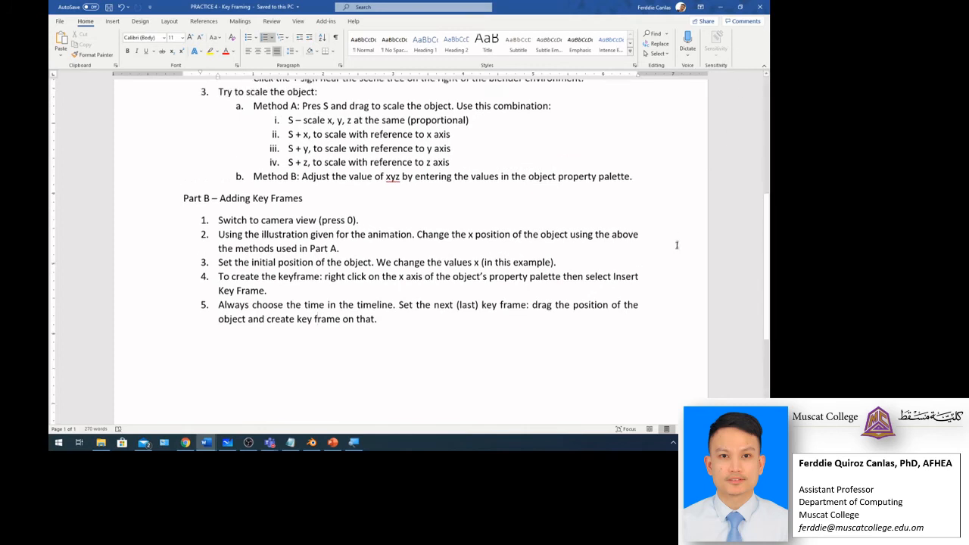
{"action": "left_click", "coordinate": [724, 7]}
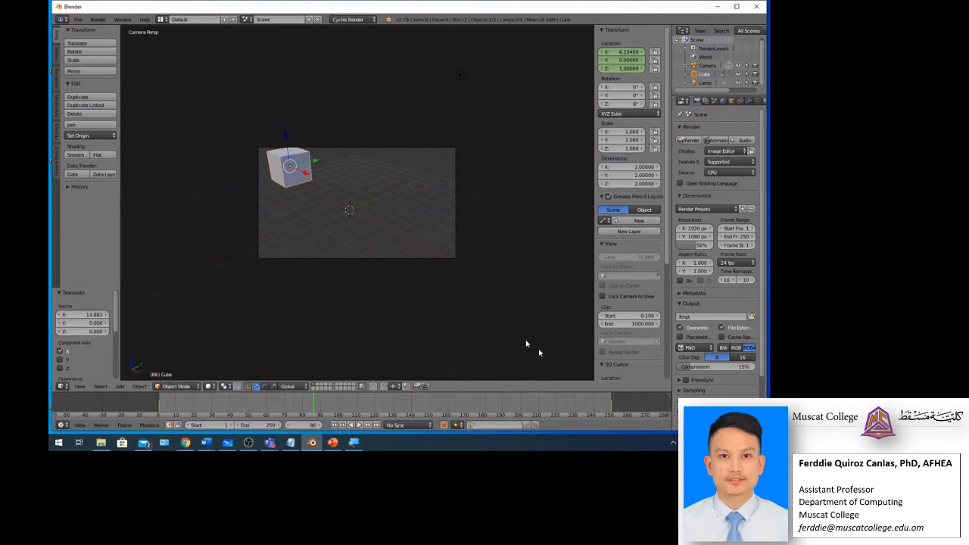
- Enlarge the camera view, switch to Microsoft Whiteboard, undo the stray highlighter stroke and finish inking
{"action": "scroll", "coordinate": [492, 308], "scroll_direction": "up", "scroll_amount": 3}
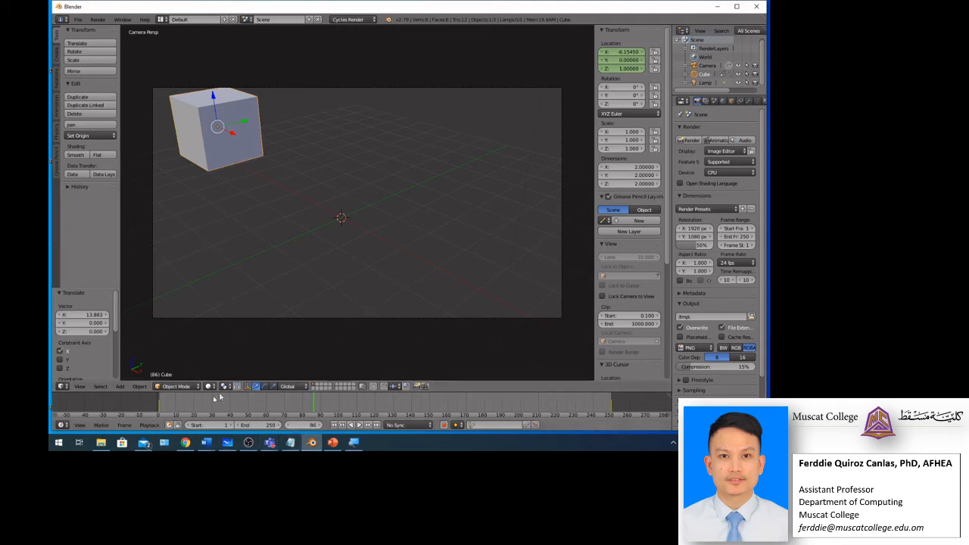
{"action": "left_click", "coordinate": [229, 444]}
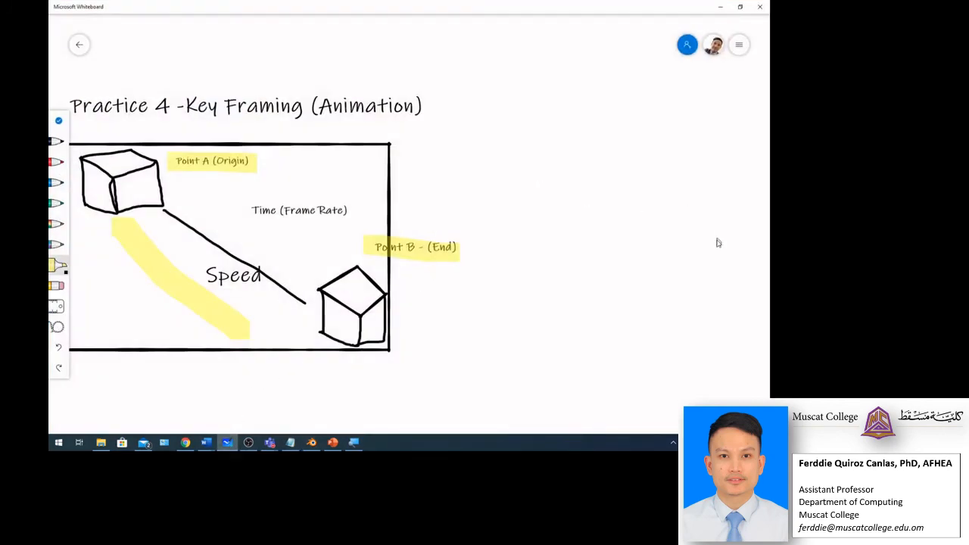
{"action": "left_click_drag", "start_coordinate": [753, 263], "coordinate": [680, 262]}
{"action": "key", "text": "ctrl+z"}
{"action": "key", "text": "ctrl+z"}
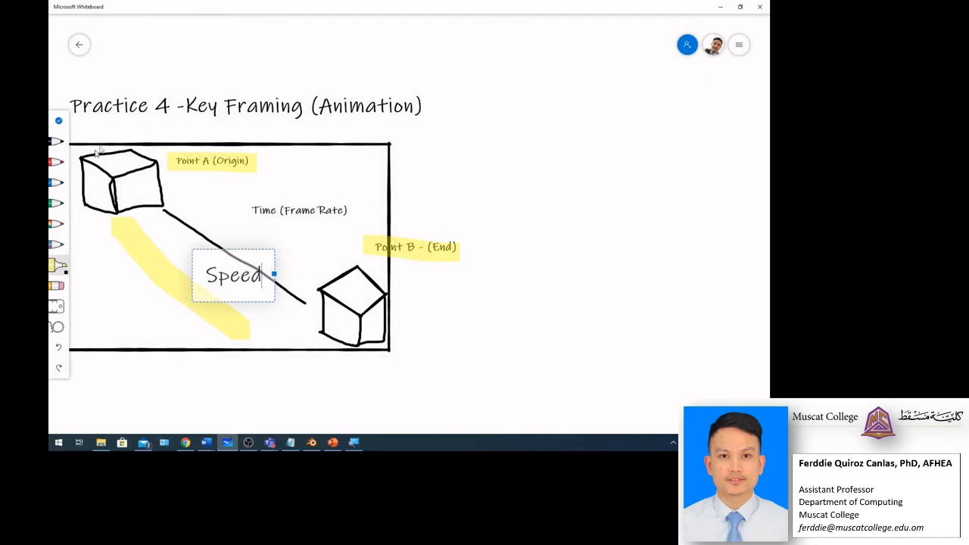
{"action": "left_click", "coordinate": [58, 120]}
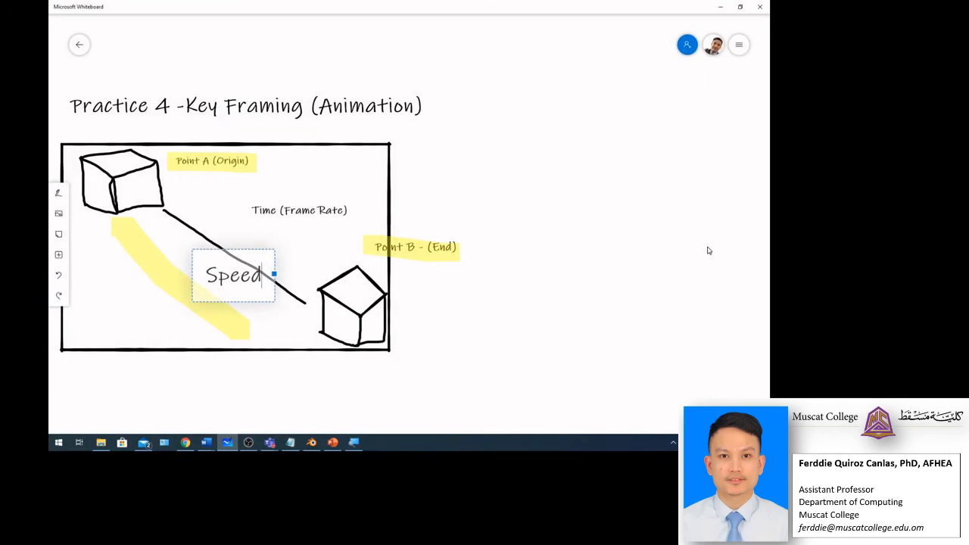
- Add the heading "Multiple Key Frames" in an empty area beside the existing sketch and move it up and to the left
{"action": "left_click_drag", "start_coordinate": [709, 250], "coordinate": [272, 253]}
{"action": "left_click_drag", "start_coordinate": [273, 253], "coordinate": [262, 251]}
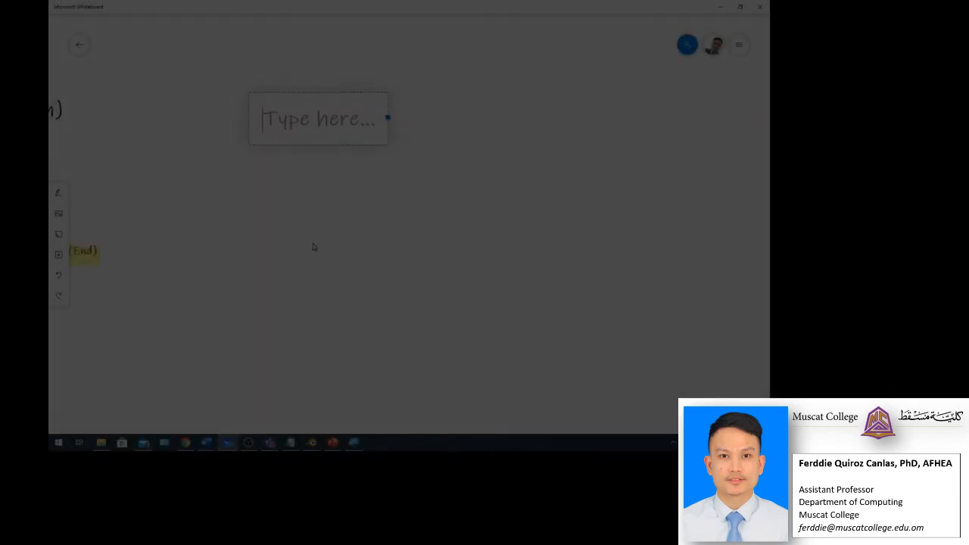
{"action": "type", "text": "mt"}
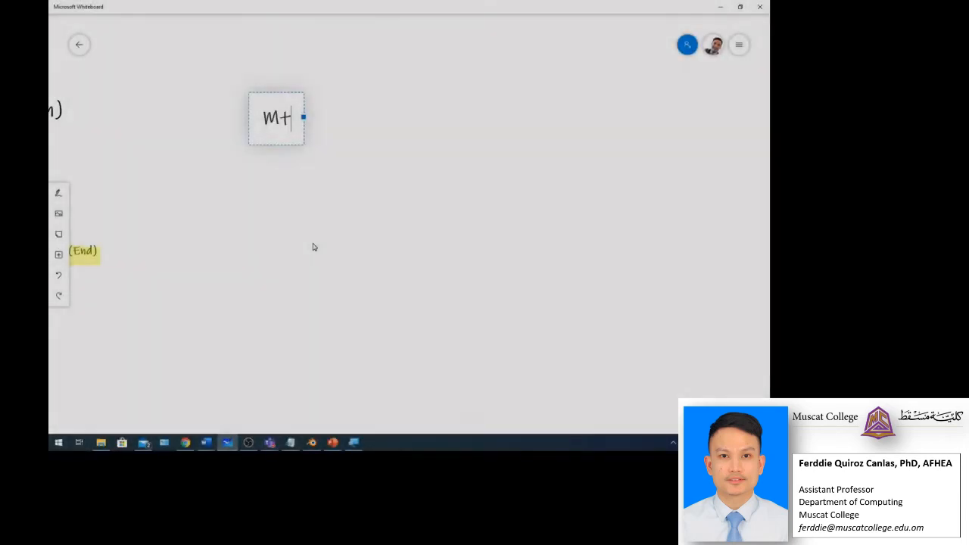
{"action": "key", "text": "BackSpace"}
{"action": "type", "text": "il"}
{"action": "key", "text": "BackSpace"}
{"action": "key", "text": "BackSpace"}
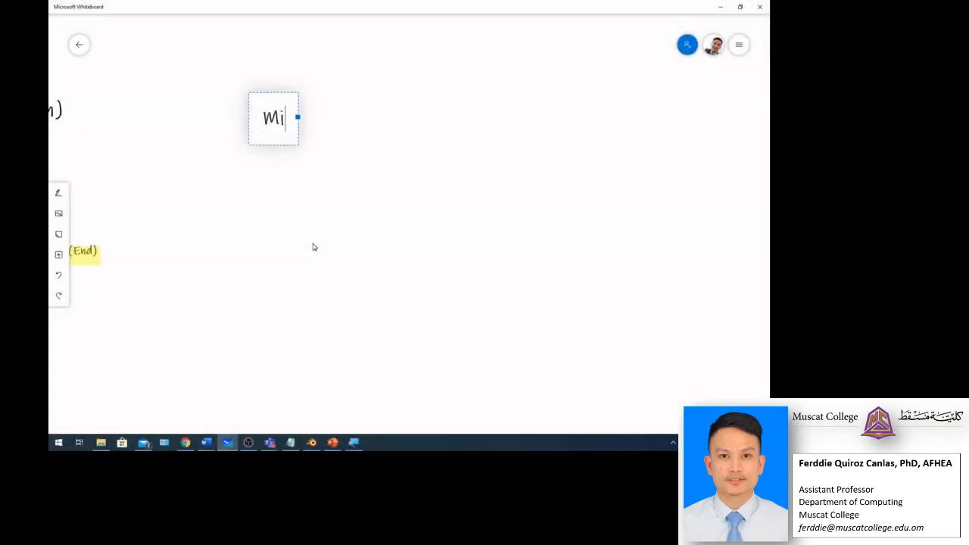
{"action": "type", "text": "ultiple "}
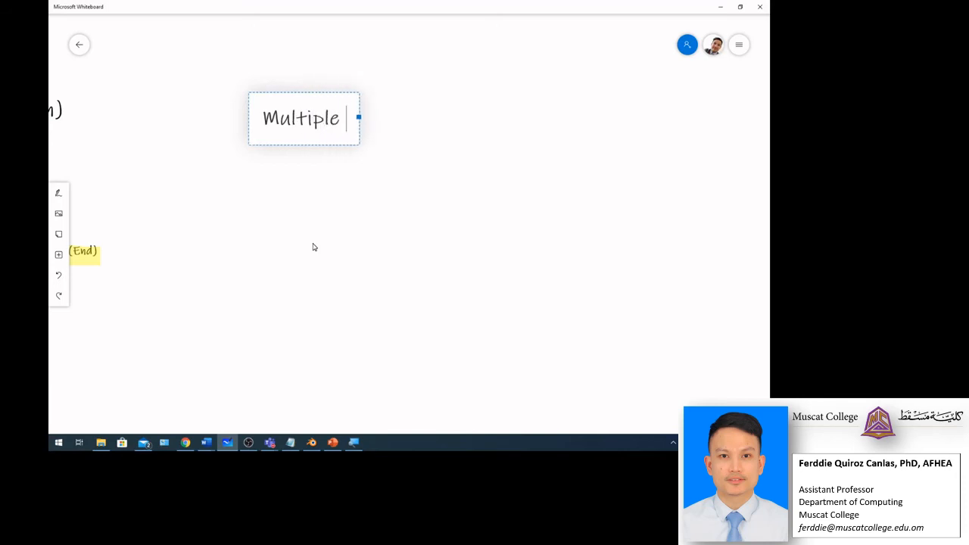
{"action": "type", "text": "Key frme"}
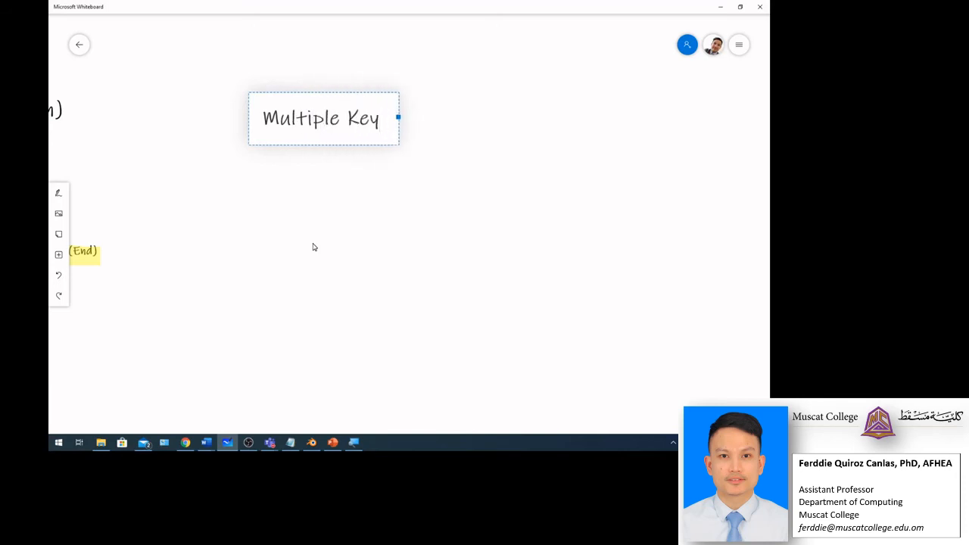
{"action": "key", "text": "BackSpace"}
{"action": "key", "text": "BackSpace"}
{"action": "key", "text": "BackSpace"}
{"action": "key", "text": "BackSpace"}
{"action": "type", "text": "Franes"}
{"action": "key", "text": "BackSpace"}
{"action": "key", "text": "BackSpace"}
{"action": "key", "text": "BackSpace"}
{"action": "type", "text": "mes"}
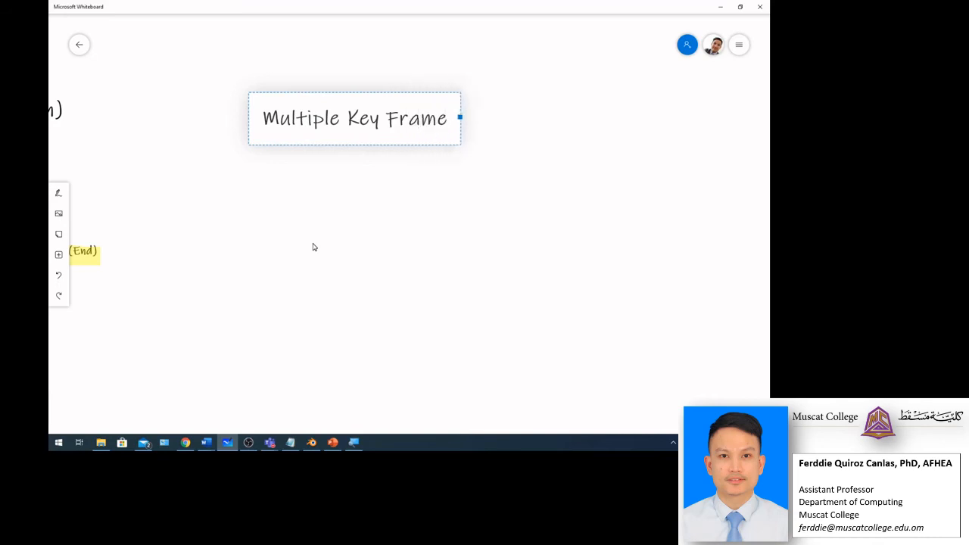
{"action": "left_click", "coordinate": [264, 220]}
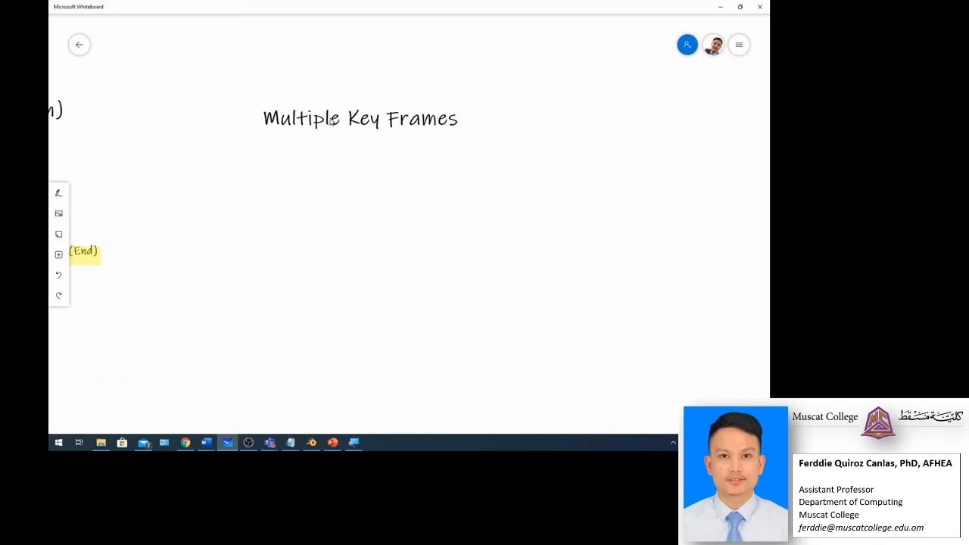
{"action": "left_click_drag", "start_coordinate": [331, 118], "coordinate": [238, 88]}
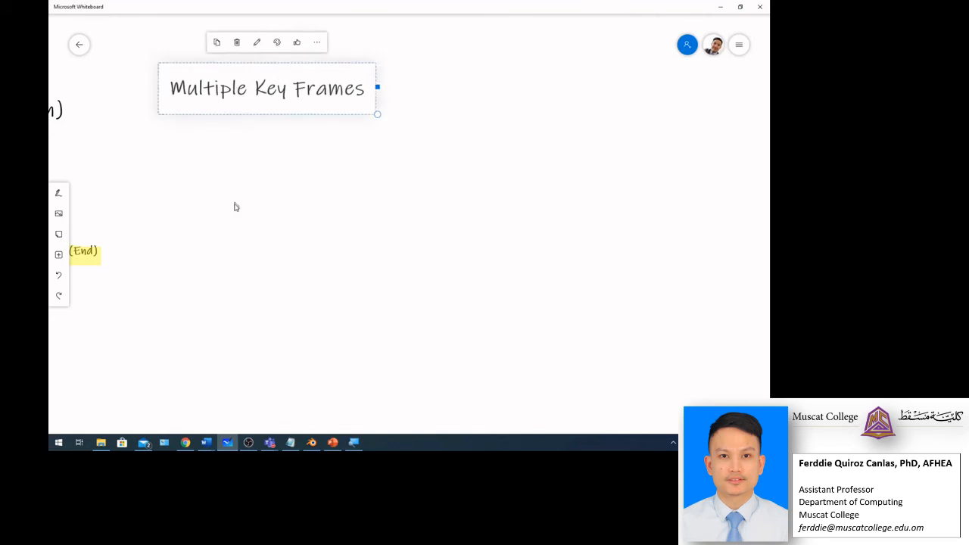
- Draw a large rectangular frame beneath the "Multiple Key Frames" heading with the black pen and finish inking
{"action": "left_click", "coordinate": [59, 193]}
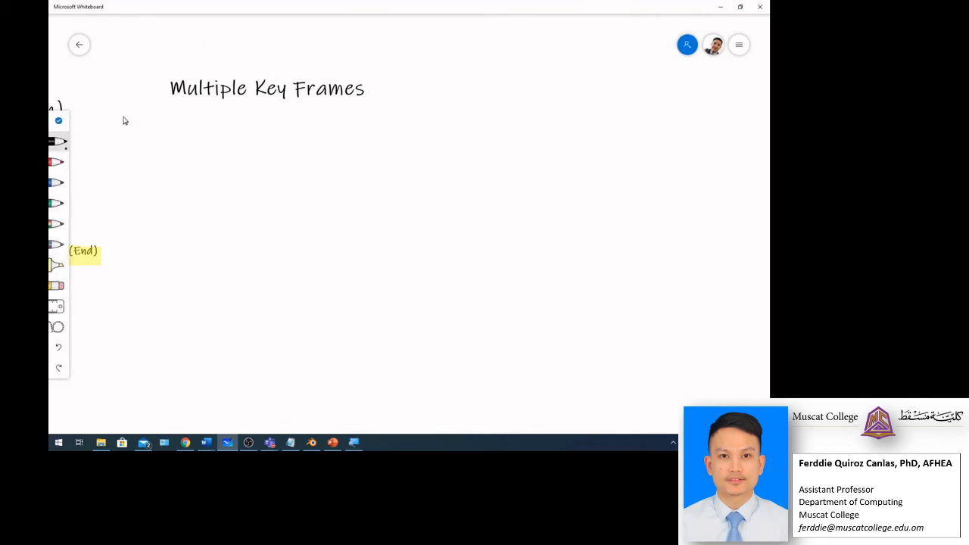
{"action": "mouse_move", "coordinate": [124, 120]}
{"action": "left_mouse_down"}
{"action": "mouse_move", "coordinate": [501, 130]}
{"action": "mouse_move", "coordinate": [565, 144]}
{"action": "mouse_move", "coordinate": [577, 384]}
{"action": "mouse_move", "coordinate": [495, 420]}
{"action": "mouse_move", "coordinate": [114, 422]}
{"action": "mouse_move", "coordinate": [129, 358]}
{"action": "mouse_move", "coordinate": [124, 119]}
{"action": "left_mouse_up"}
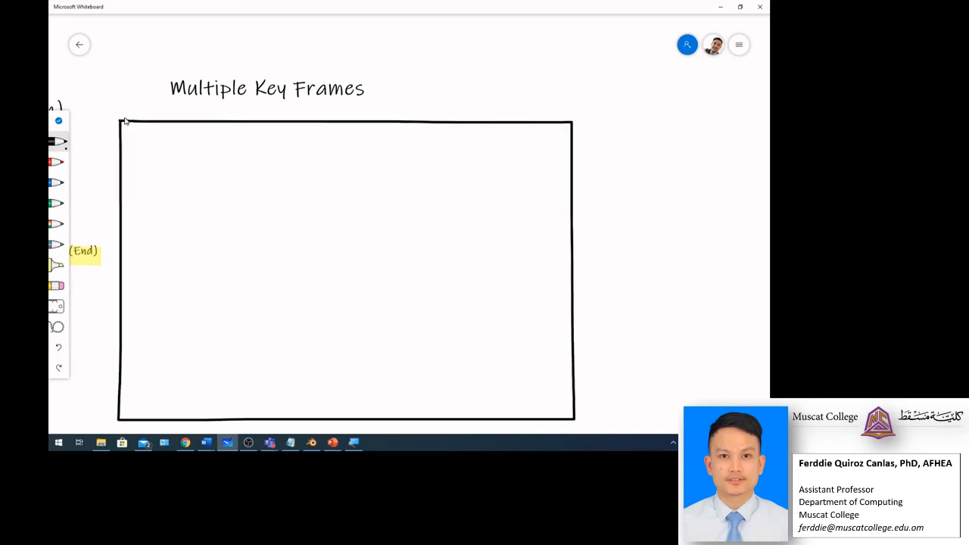
{"action": "left_click", "coordinate": [739, 46]}
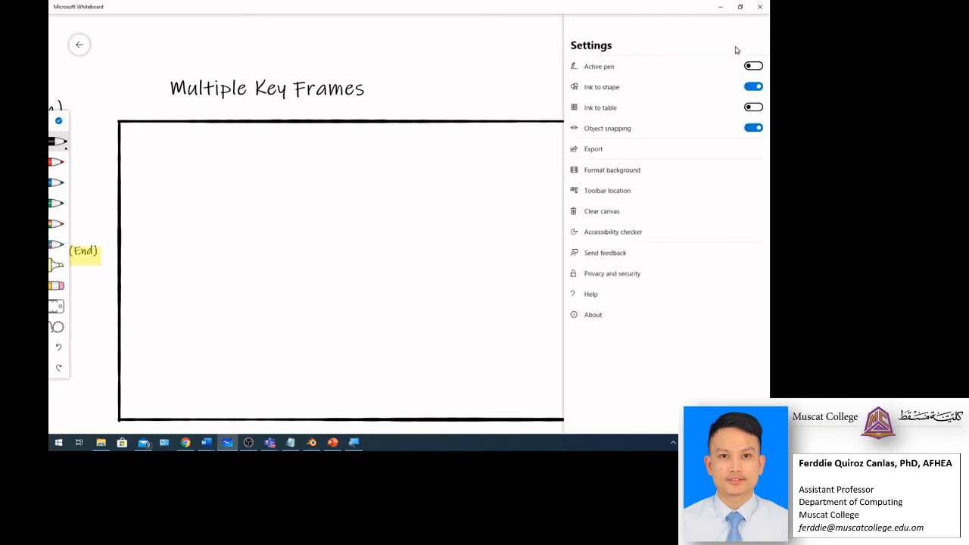
{"action": "left_click", "coordinate": [84, 368]}
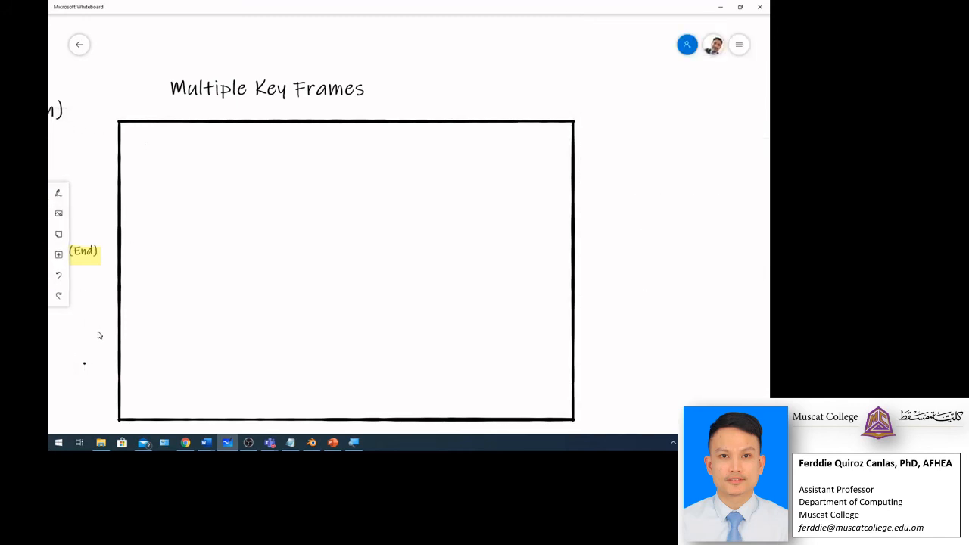
- Search Bing images for "cube" and insert the plain white cube with the dark outline
{"action": "left_click", "coordinate": [58, 256]}
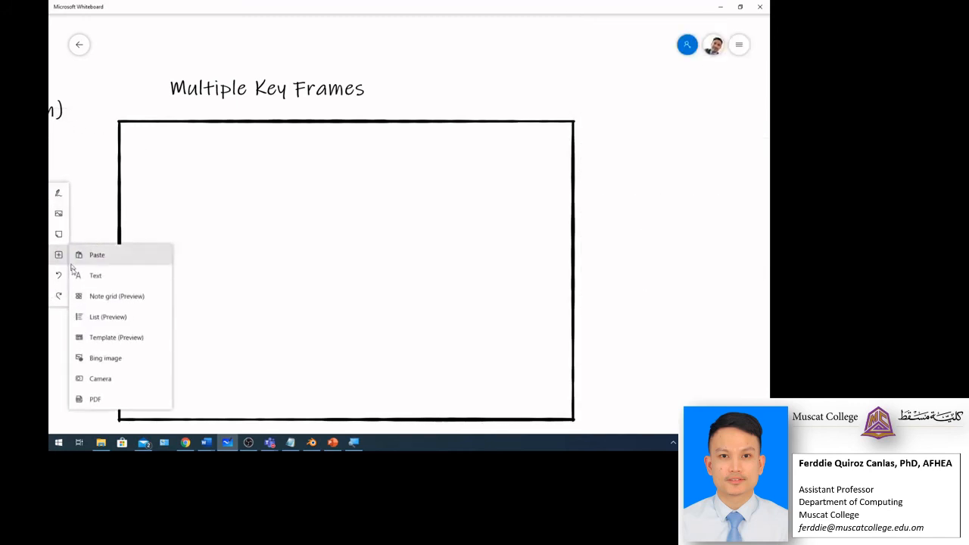
{"action": "left_click", "coordinate": [91, 357]}
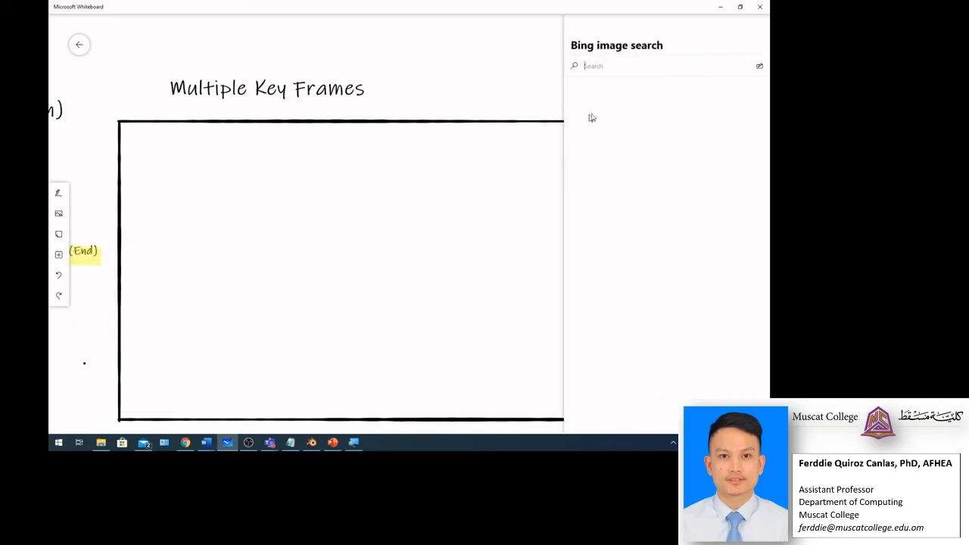
{"action": "type", "text": "cube"}
{"action": "key", "text": "Return"}
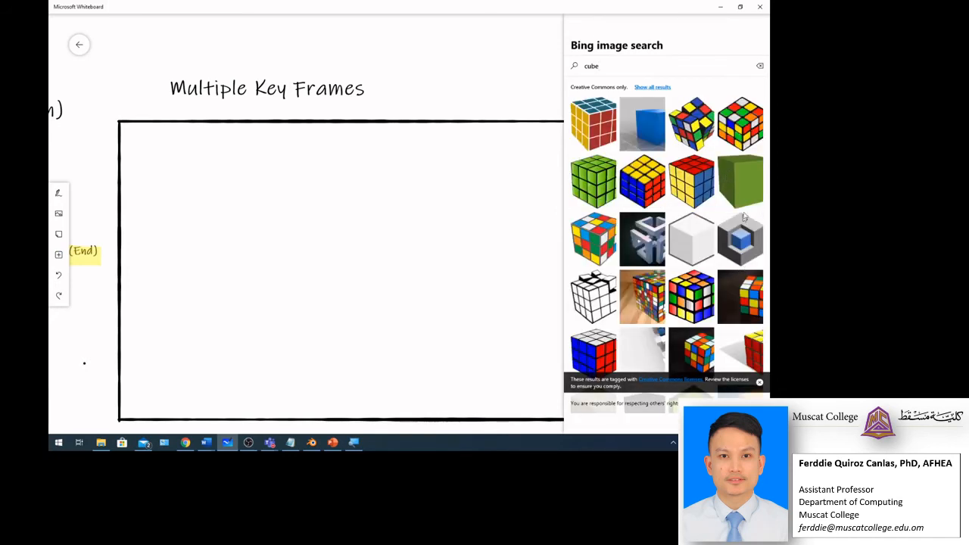
{"action": "left_click", "coordinate": [696, 233]}
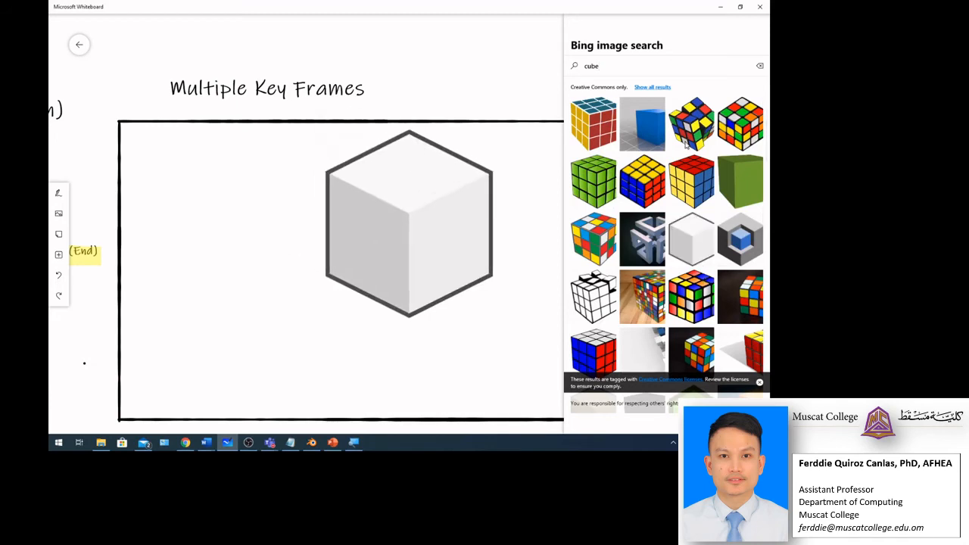
- Check the cube in the Blender scene, return to Microsoft Whiteboard and dismiss the image licence notice
{"action": "left_click", "coordinate": [720, 6]}
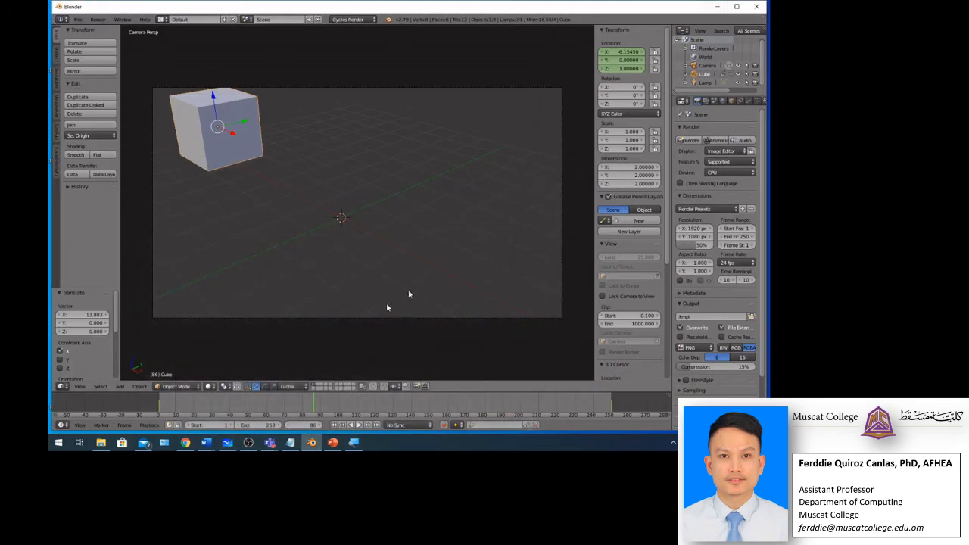
{"action": "left_click", "coordinate": [228, 443]}
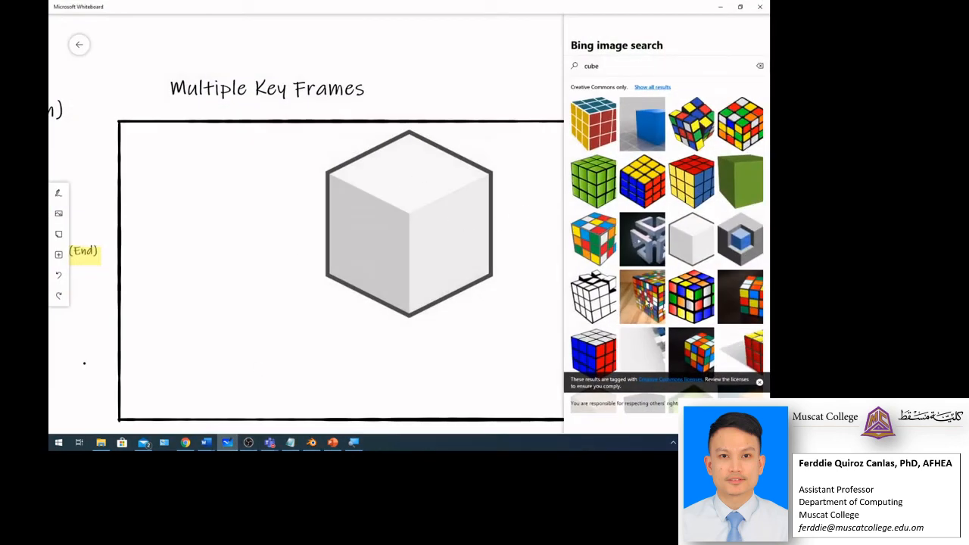
{"action": "left_click", "coordinate": [760, 383]}
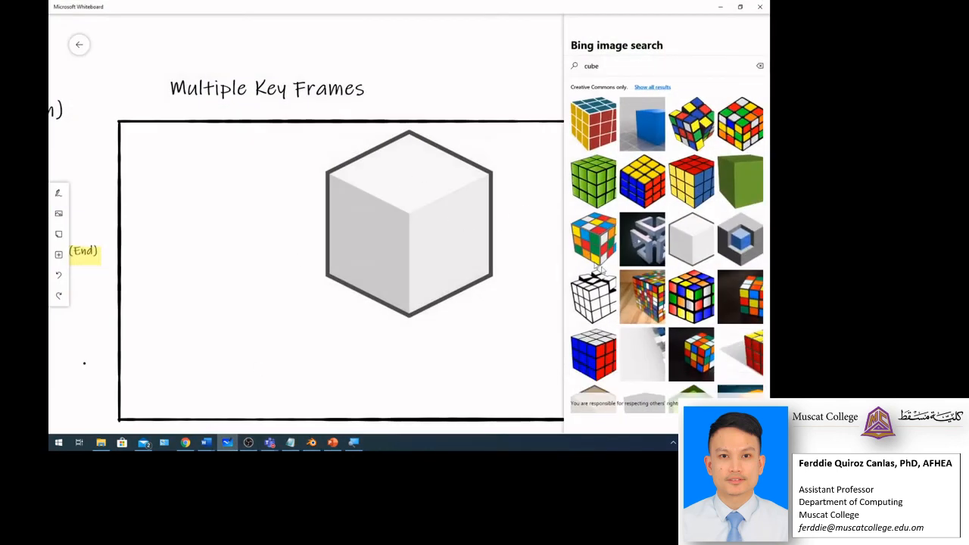
- Shrink the inserted cube image to about a third and move it just inside the frame's left edge
{"action": "left_click", "coordinate": [396, 238]}
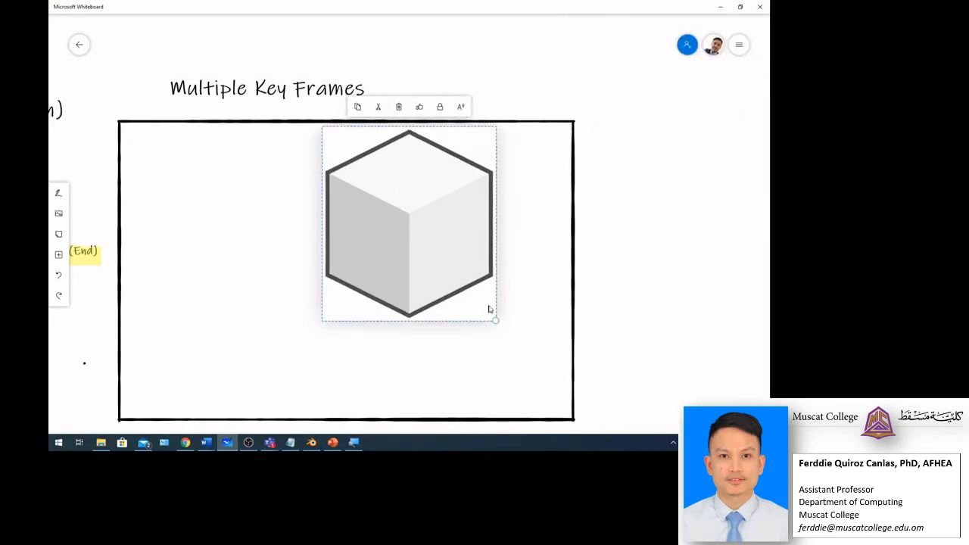
{"action": "left_click_drag", "start_coordinate": [499, 328], "coordinate": [439, 257]}
{"action": "left_click", "coordinate": [464, 287]}
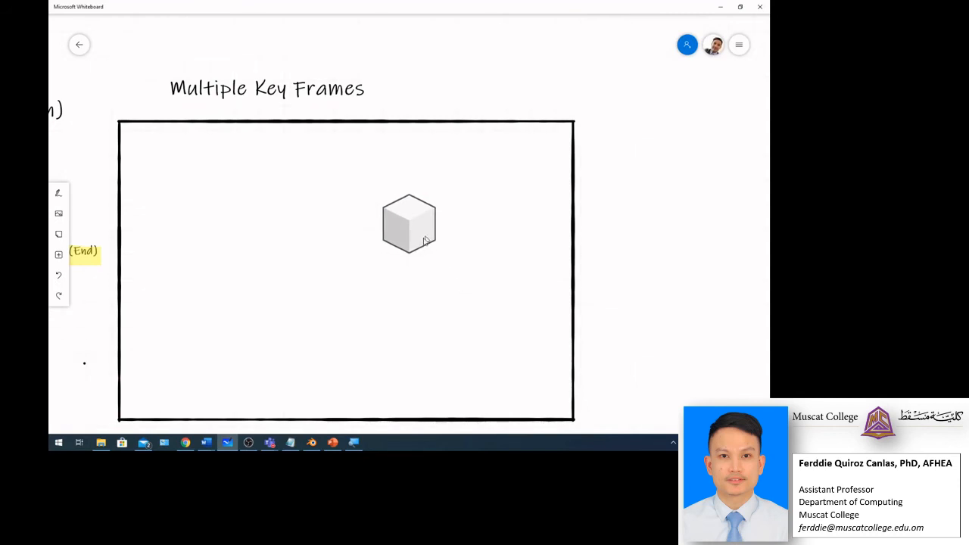
{"action": "left_click_drag", "start_coordinate": [421, 233], "coordinate": [169, 240]}
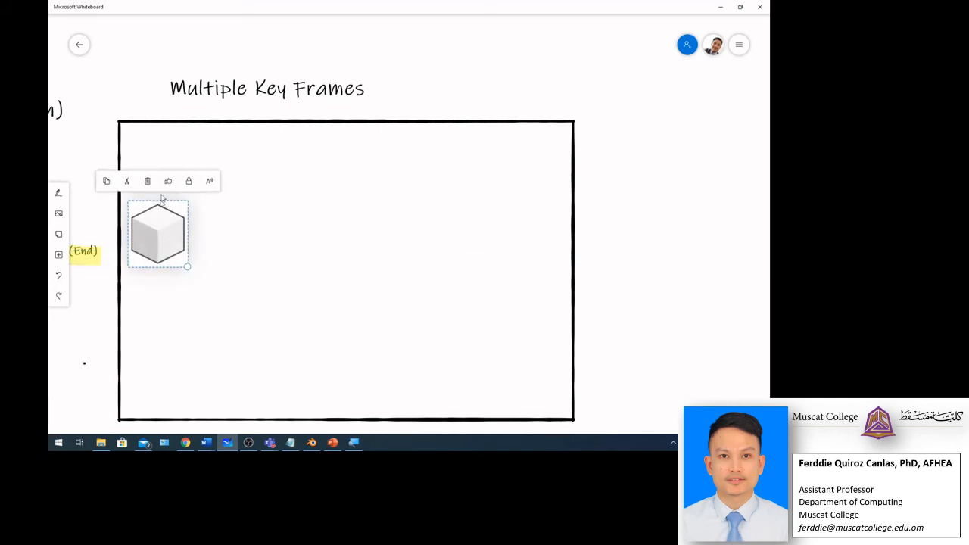
- Paste two copies of the cube, placing one at the frame's top centre and one right of centre in the upper half
{"action": "key", "text": "ctrl+v"}
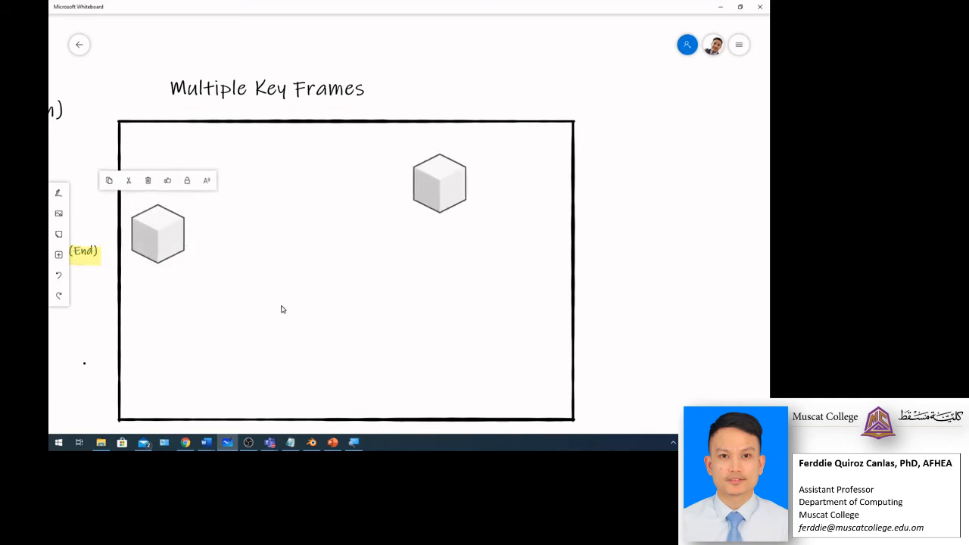
{"action": "left_click_drag", "start_coordinate": [409, 227], "coordinate": [331, 163]}
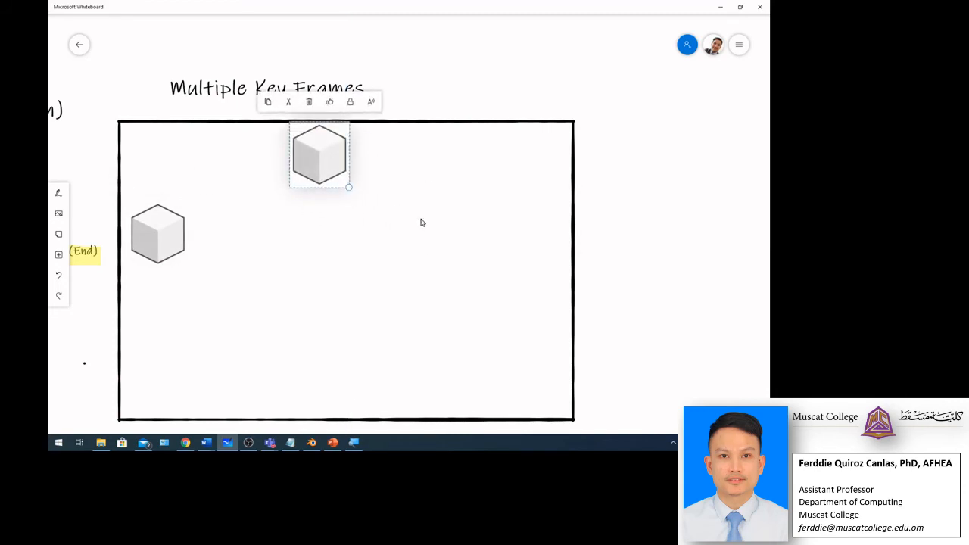
{"action": "key", "text": "ctrl+v"}
{"action": "left_click_drag", "start_coordinate": [437, 238], "coordinate": [438, 220]}
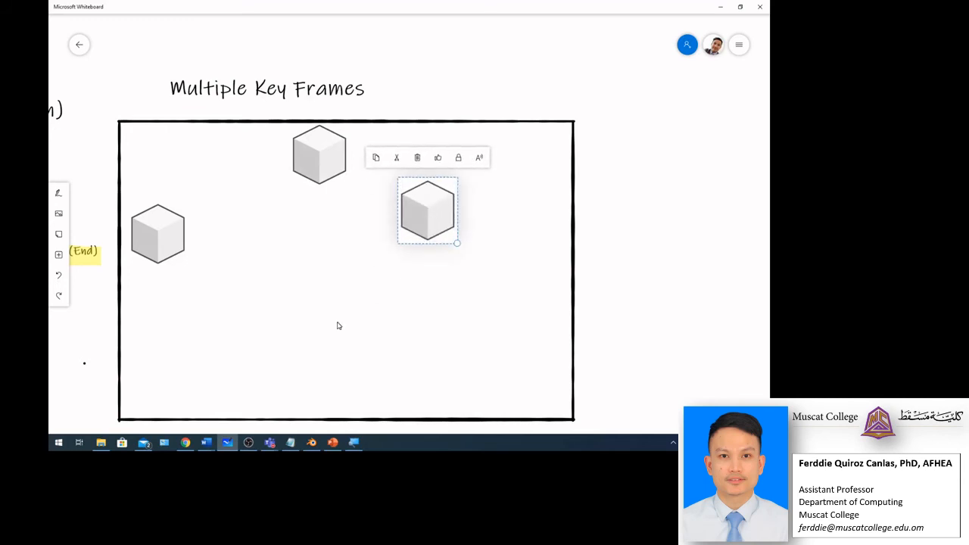
- Add two more cube copies, one below centre-left and one near the frame's lower-right corner
{"action": "key", "text": "ctrl+c"}
{"action": "key", "text": "ctrl+v"}
{"action": "left_click_drag", "start_coordinate": [387, 191], "coordinate": [299, 302]}
{"action": "key", "text": "ctrl+v"}
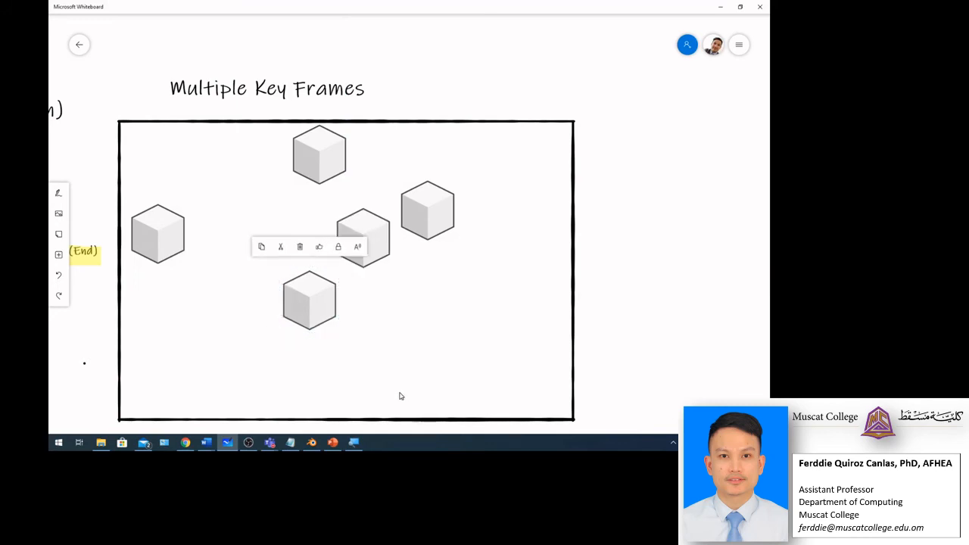
{"action": "left_click_drag", "start_coordinate": [370, 261], "coordinate": [473, 373]}
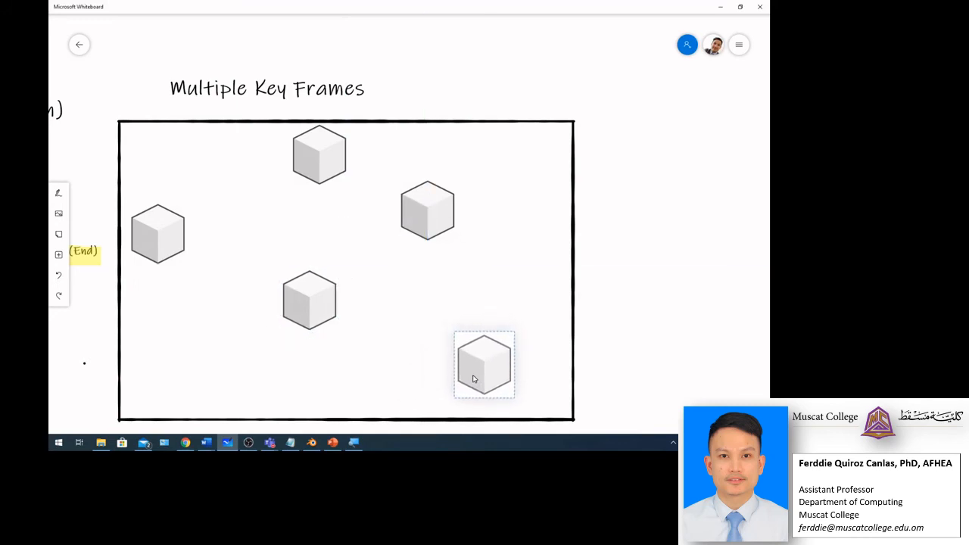
- Fine-tune the spacing of the lower-left, lower-right and upper-right cubes to form a zigzag path
{"action": "left_click_drag", "start_coordinate": [310, 305], "coordinate": [302, 318]}
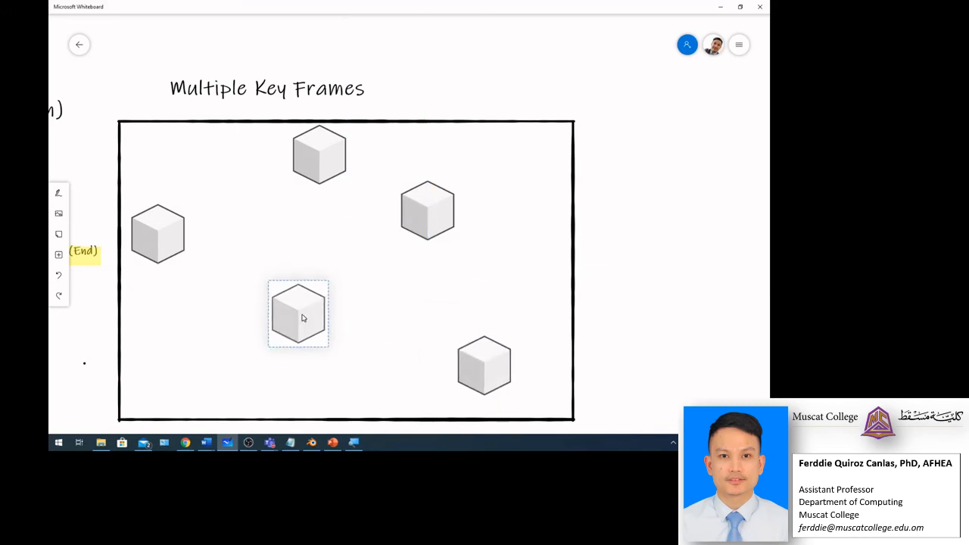
{"action": "left_click_drag", "start_coordinate": [479, 367], "coordinate": [461, 388]}
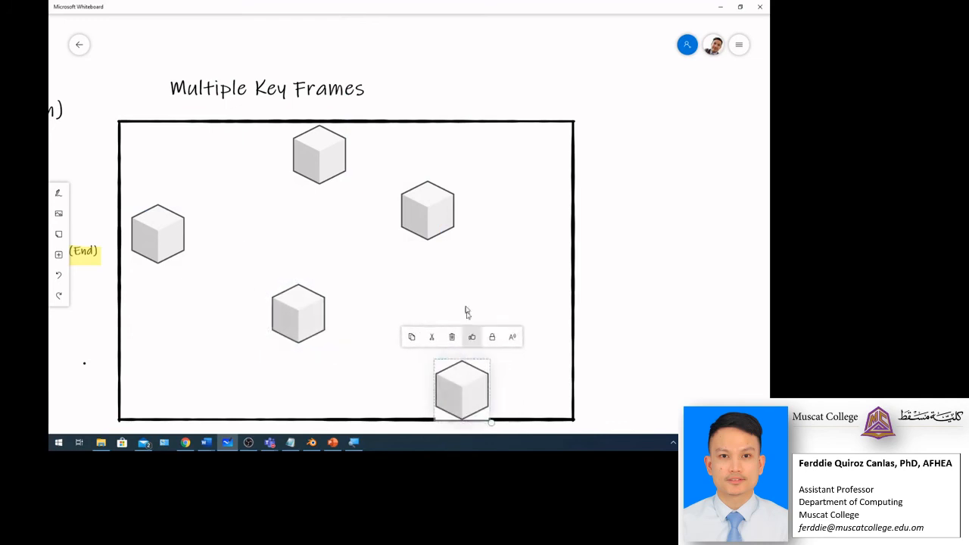
{"action": "left_click_drag", "start_coordinate": [434, 206], "coordinate": [443, 215]}
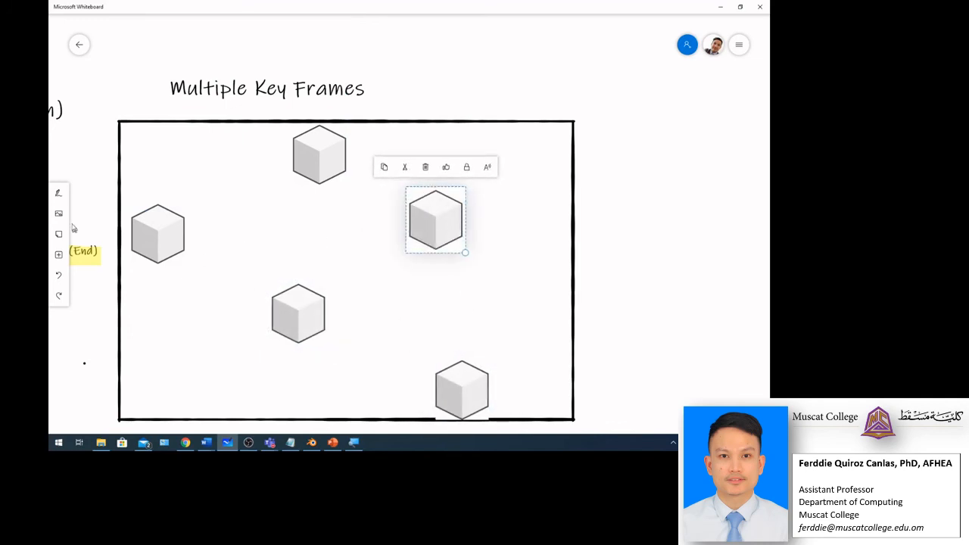
- Start inking with the black pen and open its thickness and colour options
{"action": "left_click", "coordinate": [59, 193]}
{"action": "left_click", "coordinate": [61, 142]}
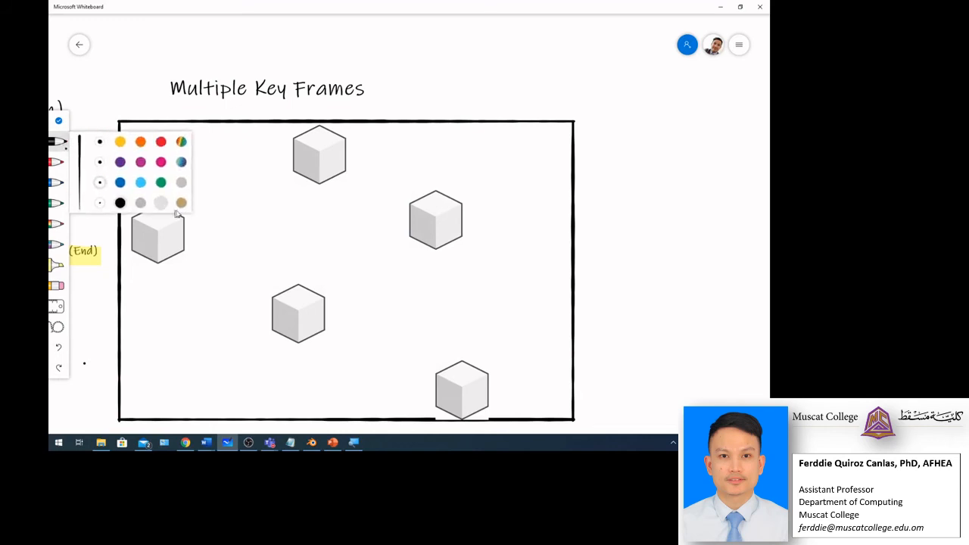
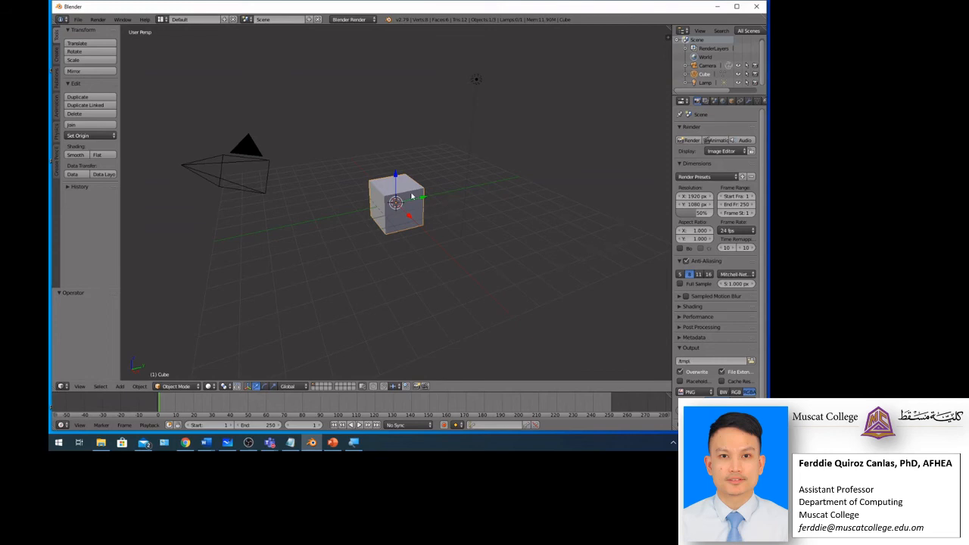
- Show the cube's transform properties in Blender and set its Z location to 1
{"action": "left_click", "coordinate": [668, 35]}
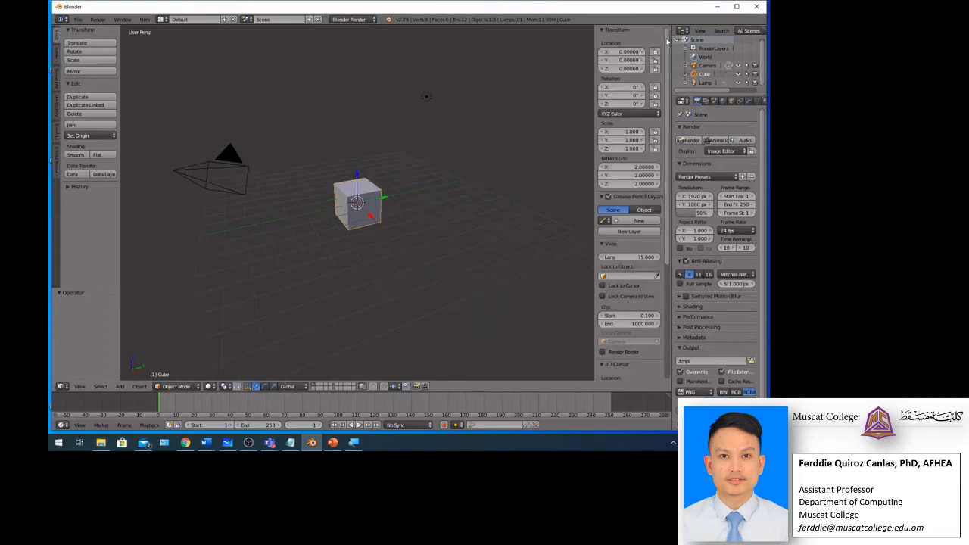
{"action": "left_click", "coordinate": [617, 70]}
{"action": "key", "text": "BackSpace"}
{"action": "type", "text": "1"}
{"action": "key", "text": "Return"}
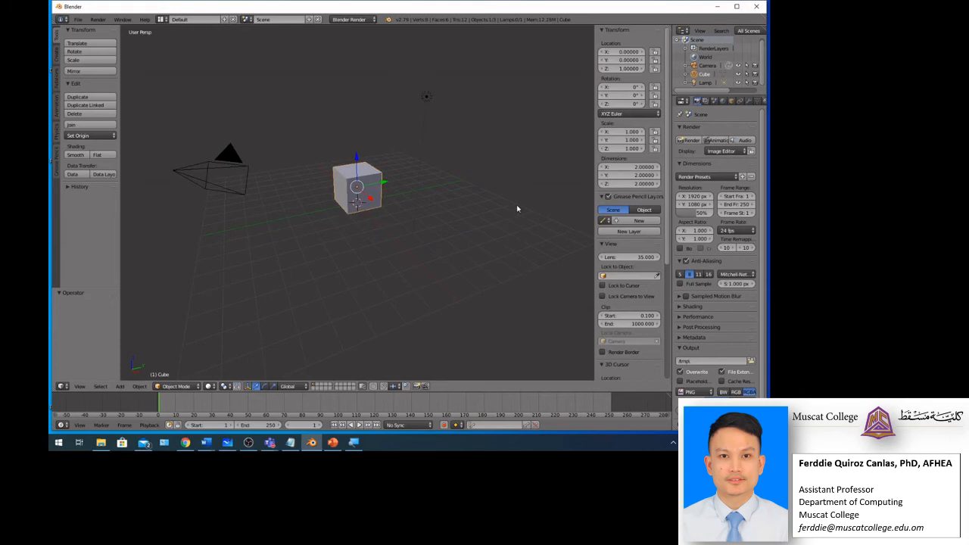
- Look through the camera and scale the cube uniformly to 0.5
{"action": "key", "text": "KP_0"}
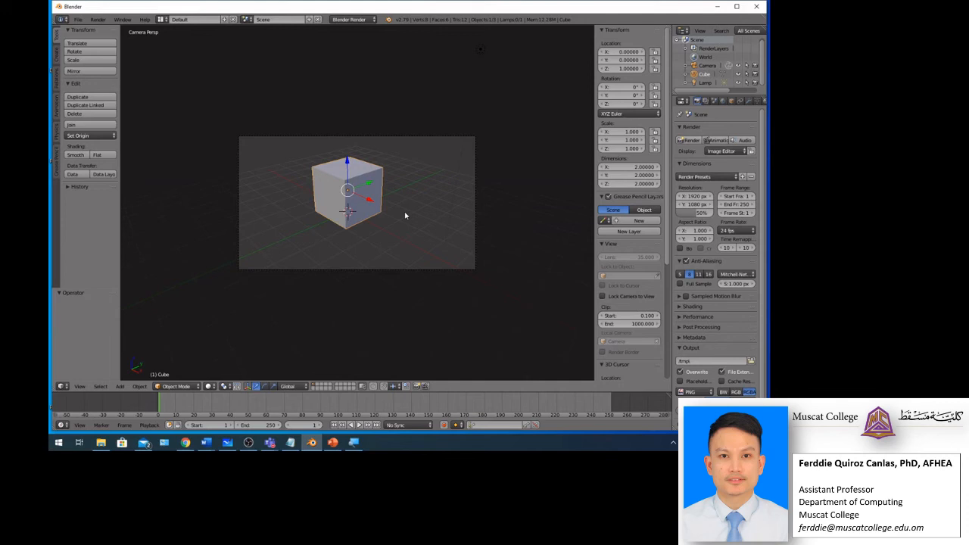
{"action": "key", "text": "s"}
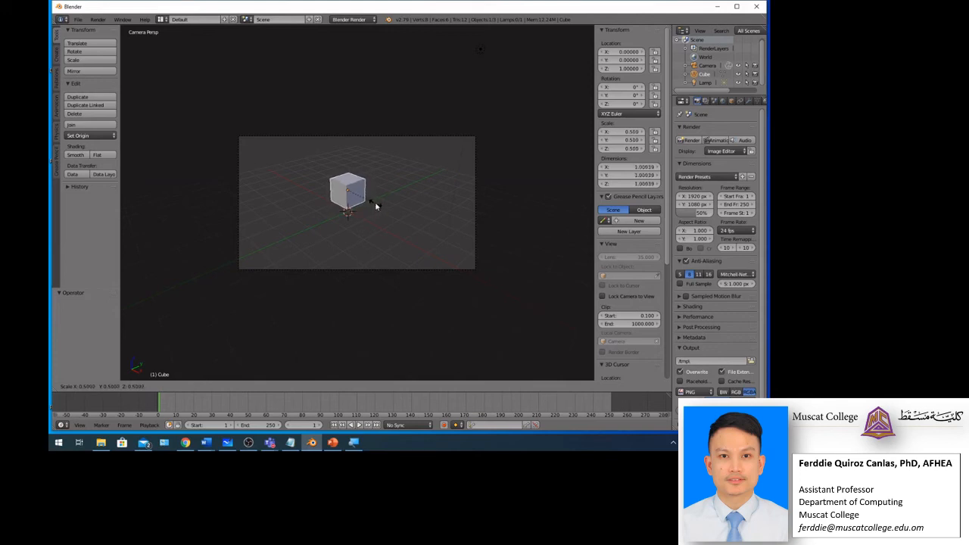
{"action": "left_click", "coordinate": [375, 205]}
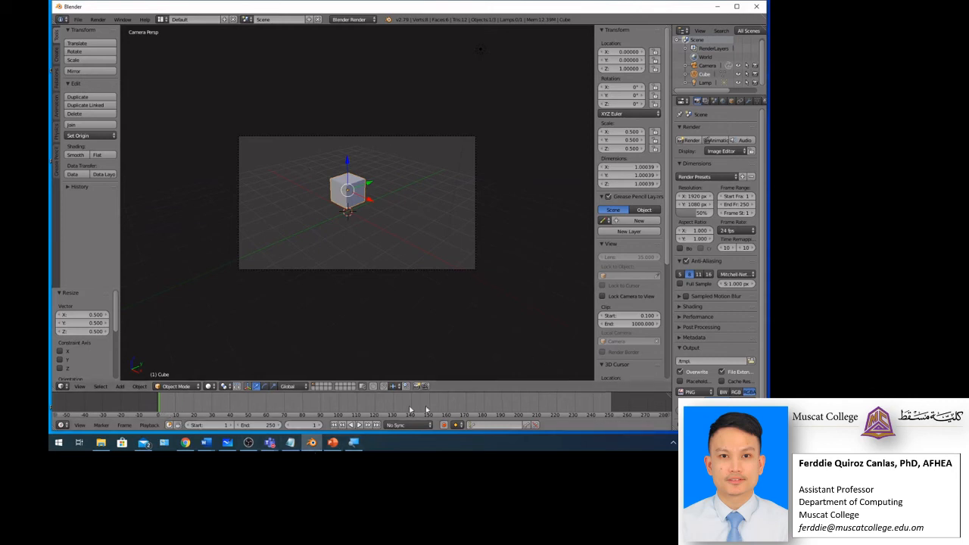
{"action": "key", "text": "super+plus"}
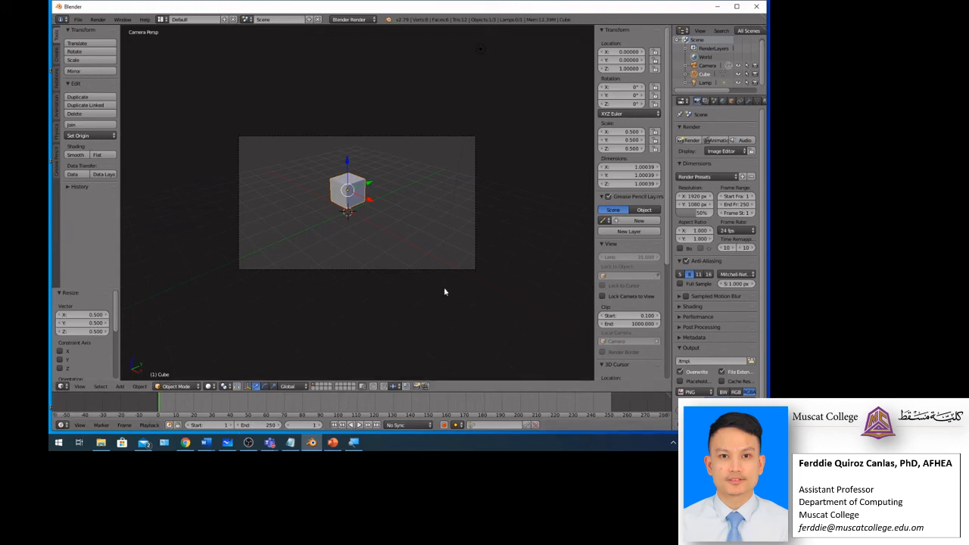
{"action": "scroll", "coordinate": [393, 314], "scroll_direction": "up", "scroll_amount": 4}
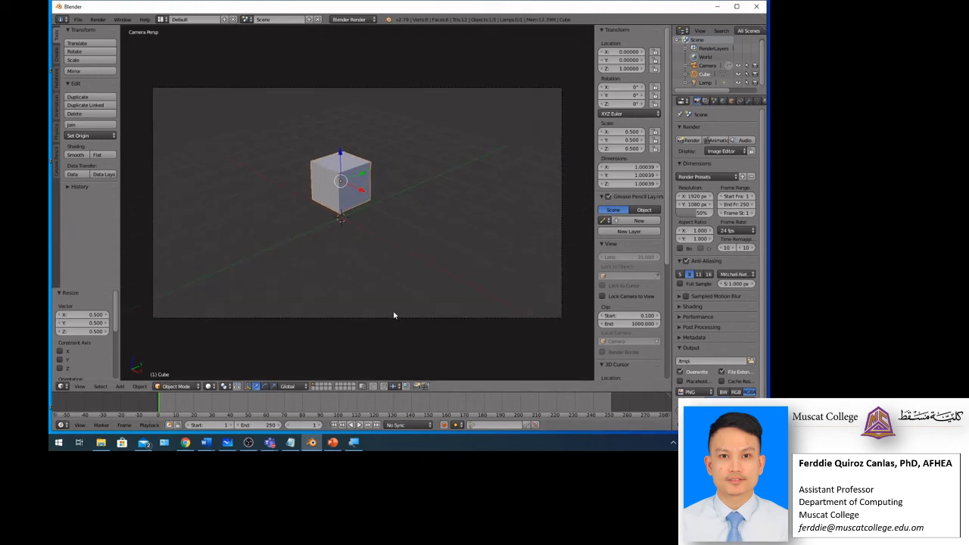
- Check the sketched cube path in Microsoft Whiteboard, return to Blender and move the cube along X to about -6.16
{"action": "left_click", "coordinate": [226, 447]}
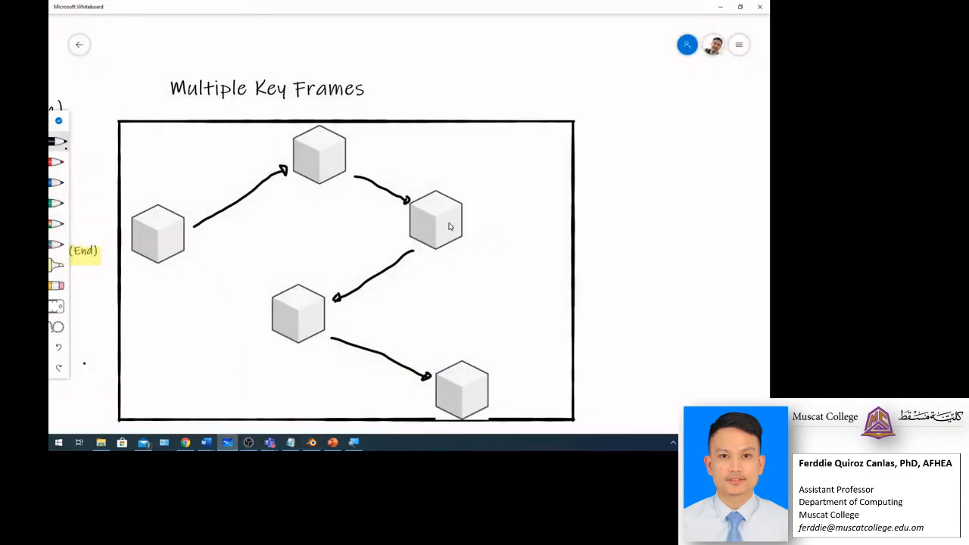
{"action": "left_click", "coordinate": [720, 7]}
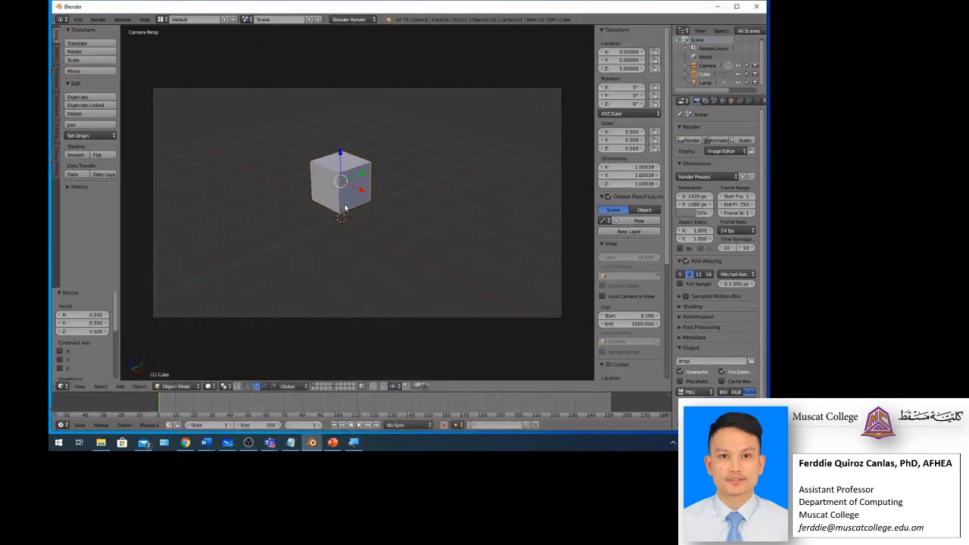
{"action": "key", "text": "g"}
{"action": "key", "text": "x"}
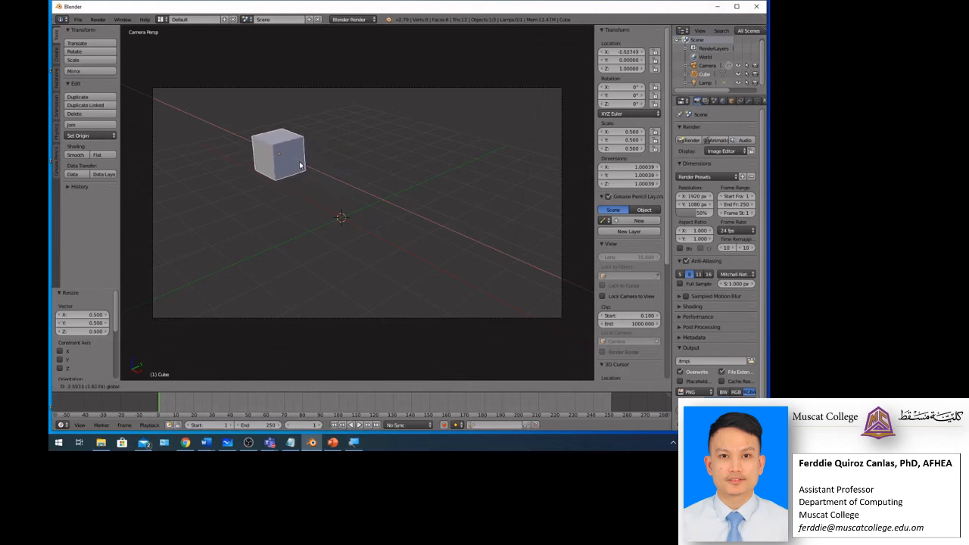
{"action": "left_click", "coordinate": [242, 129]}
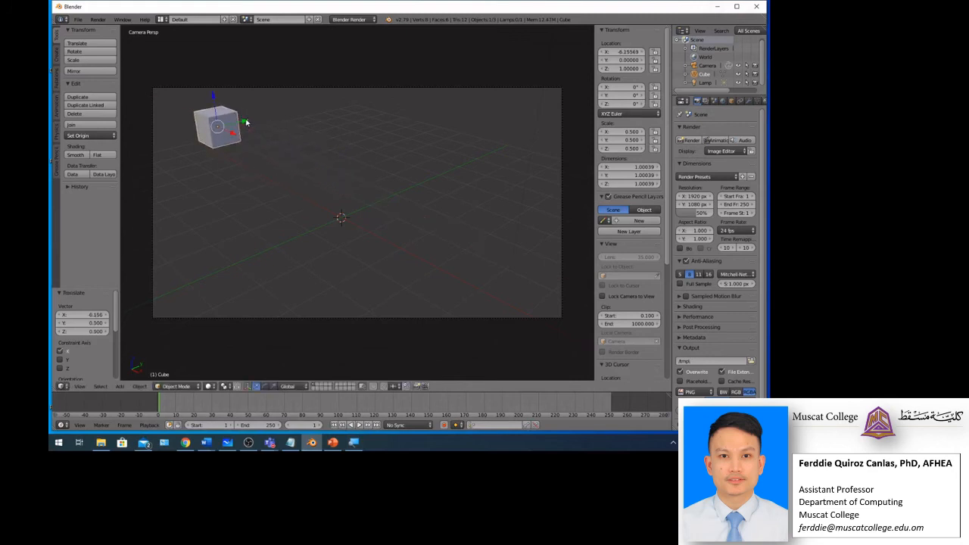
- Move the cube along Y to about -1.79, toward the left edge of the camera frame
{"action": "key", "text": "g"}
{"action": "key", "text": "y"}
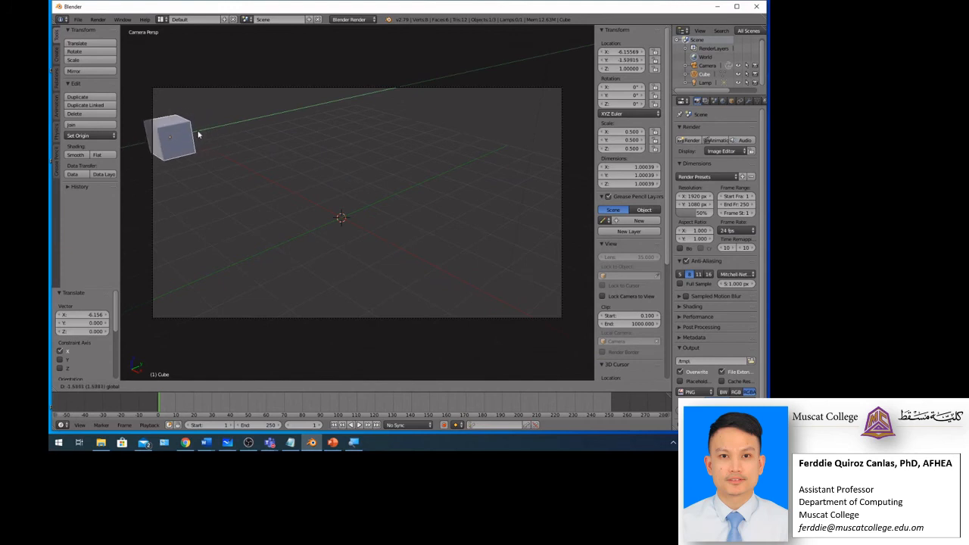
{"action": "left_click", "coordinate": [197, 134]}
{"action": "key", "text": "g"}
{"action": "key", "text": "y"}
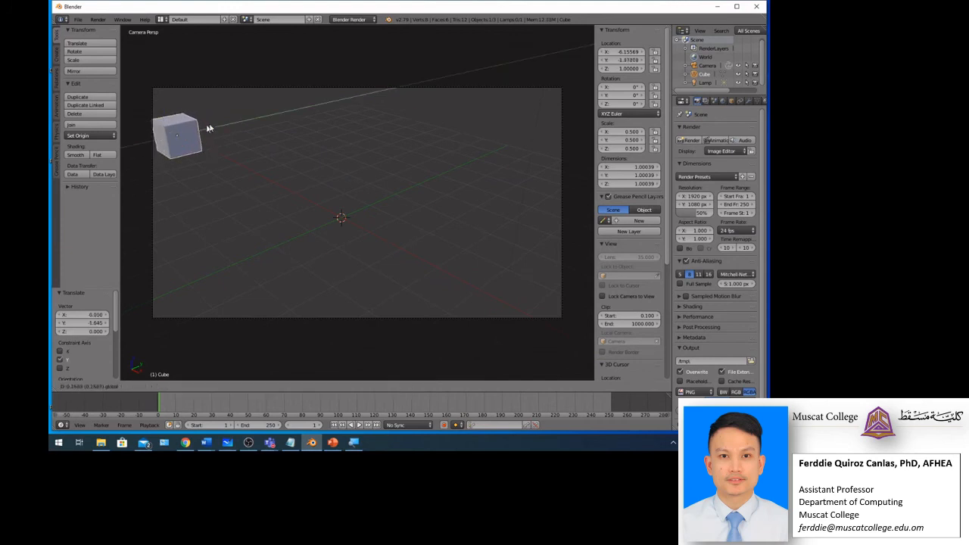
{"action": "left_click", "coordinate": [195, 137]}
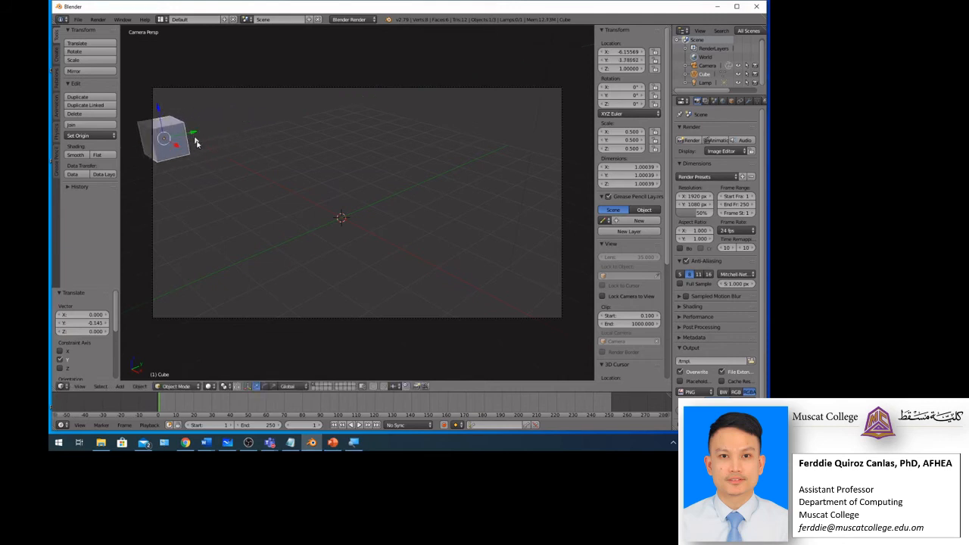
- Move the cube along X to about -5.01, just inside the camera frame, and insert location keyframes at frame 1
{"action": "key", "text": "g"}
{"action": "key", "text": "x"}
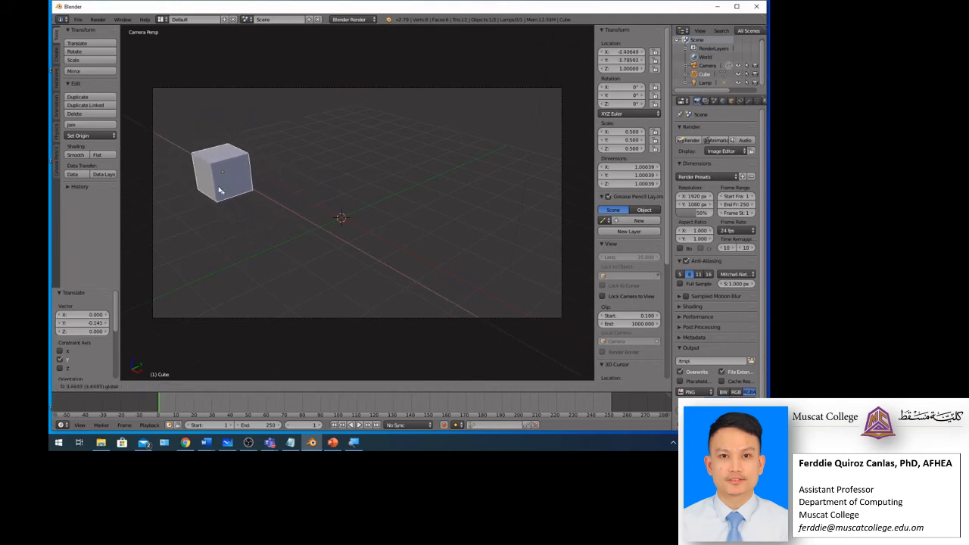
{"action": "left_click", "coordinate": [198, 168]}
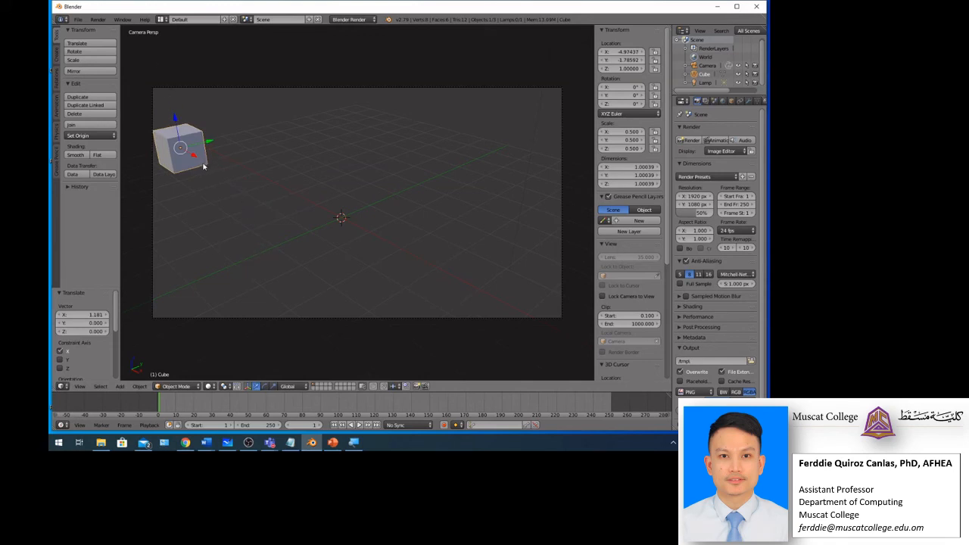
{"action": "key", "text": "g"}
{"action": "key", "text": "x"}
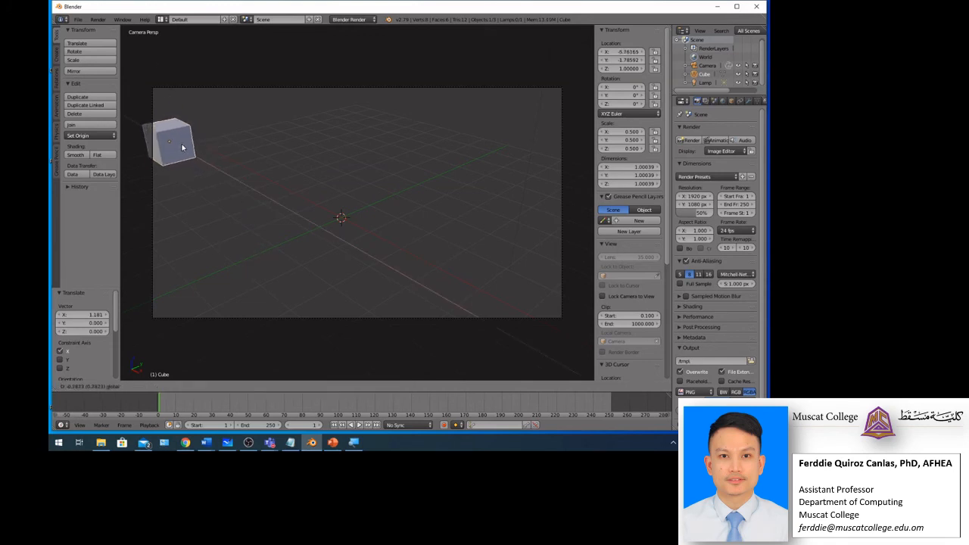
{"action": "left_click", "coordinate": [192, 156]}
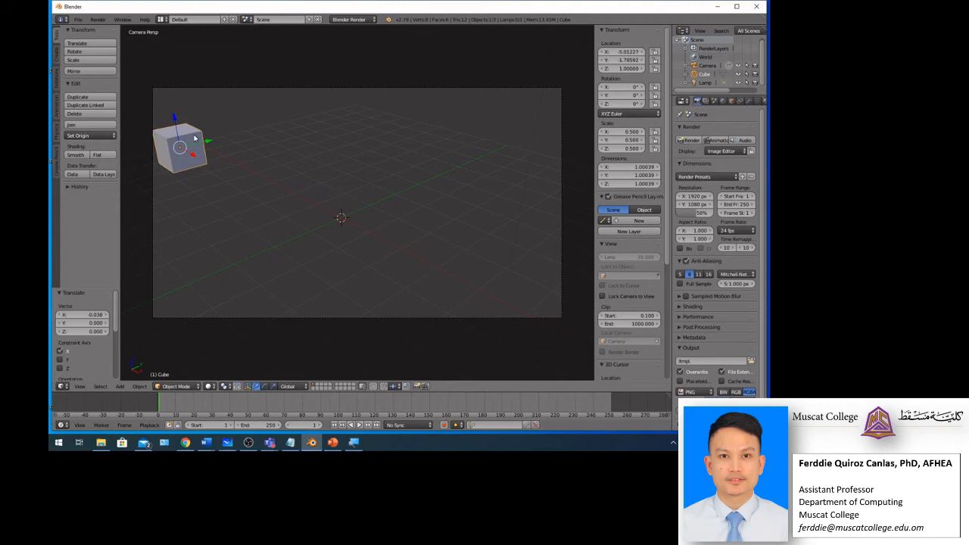
{"action": "right_click", "coordinate": [624, 57]}
{"action": "left_click", "coordinate": [613, 57]}
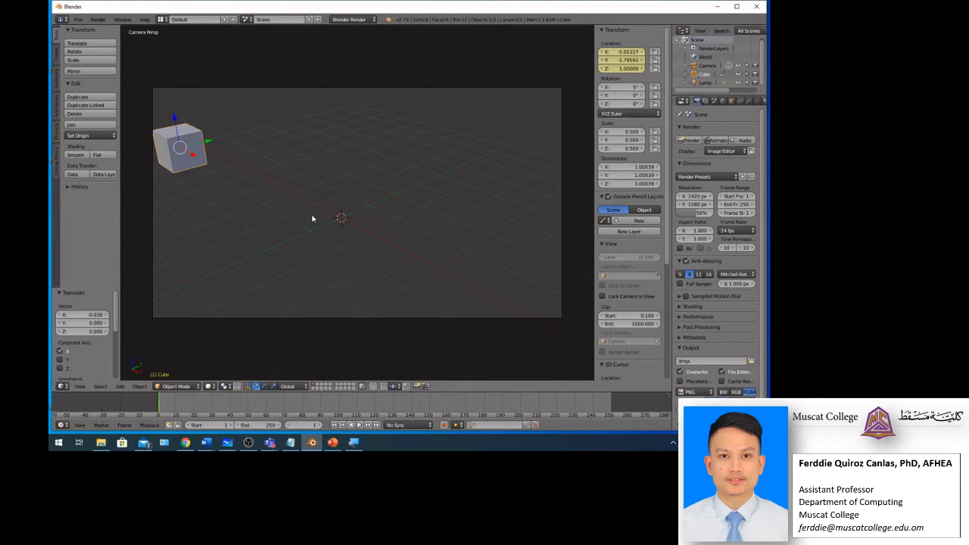
- At frame 50, move the cube along Y to about 4.50 and insert location keyframes
{"action": "left_click", "coordinate": [248, 411]}
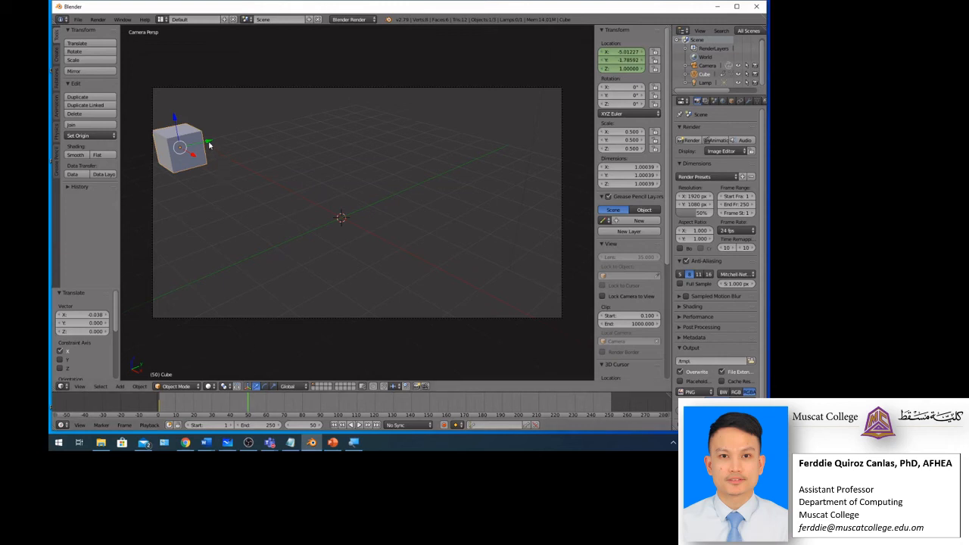
{"action": "left_click_drag", "start_coordinate": [210, 144], "coordinate": [366, 89]}
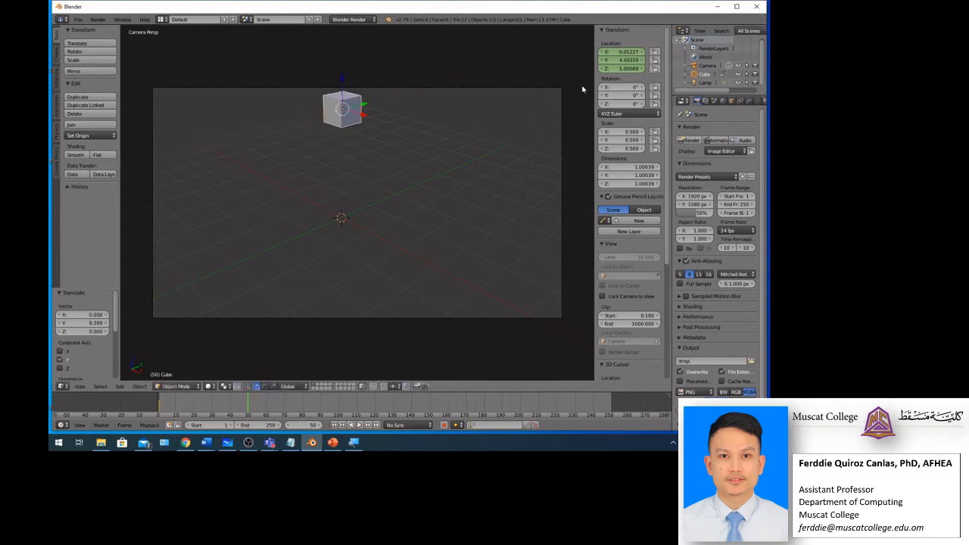
{"action": "right_click", "coordinate": [624, 52]}
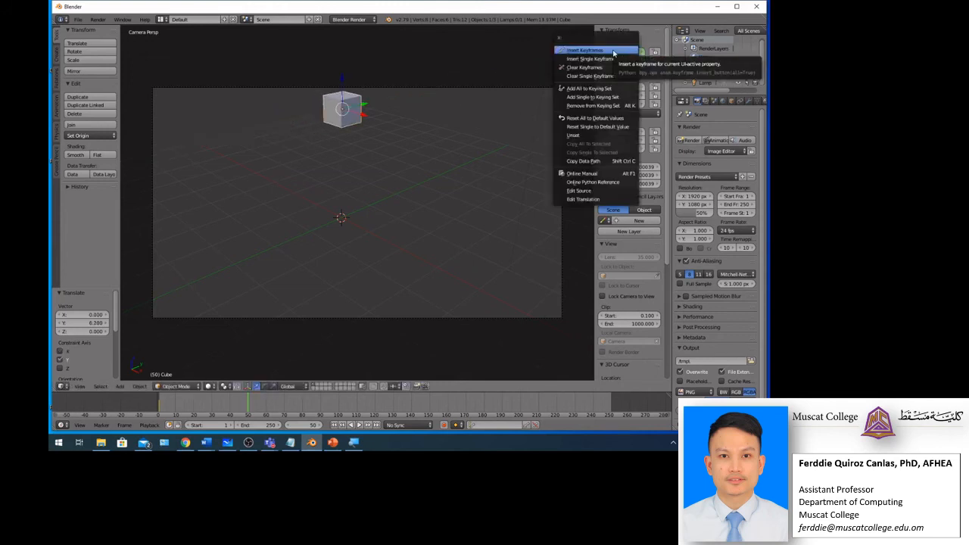
{"action": "left_click", "coordinate": [613, 51]}
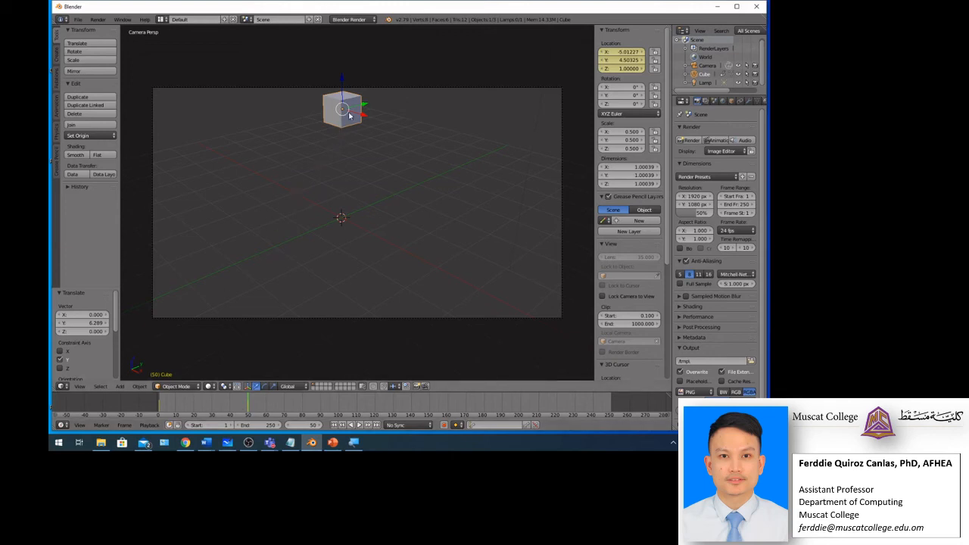
- Play the animation from the first frame, stop it and return to frame 1
{"action": "left_click", "coordinate": [335, 425]}
{"action": "left_click", "coordinate": [360, 426]}
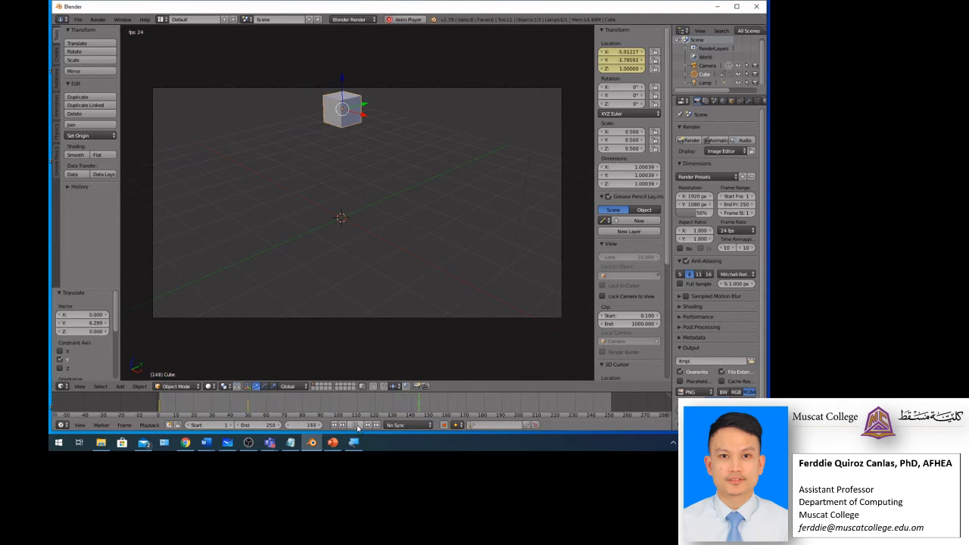
{"action": "left_click", "coordinate": [355, 424]}
{"action": "left_click", "coordinate": [342, 426]}
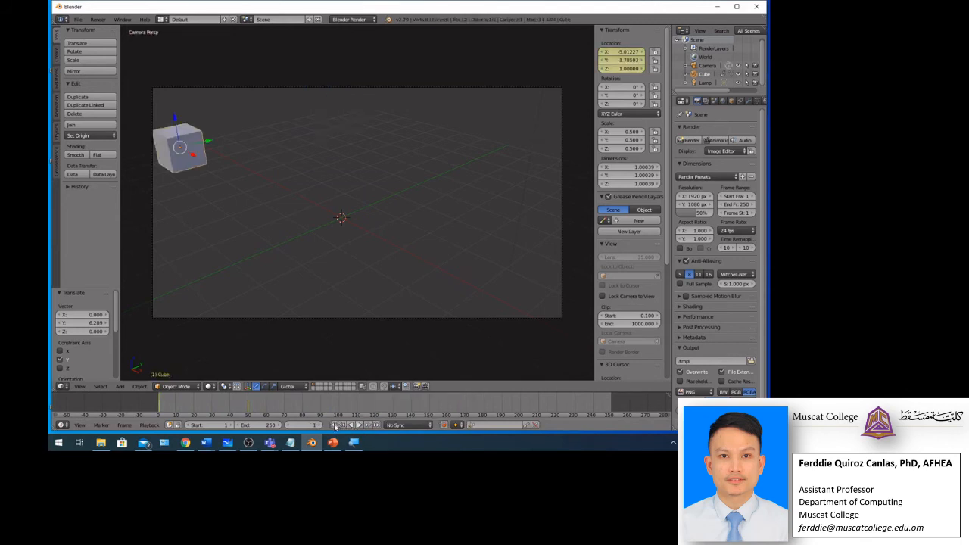
- Play the animation, stop it and check the cube's next position in the Whiteboard sketch
{"action": "left_click", "coordinate": [359, 426]}
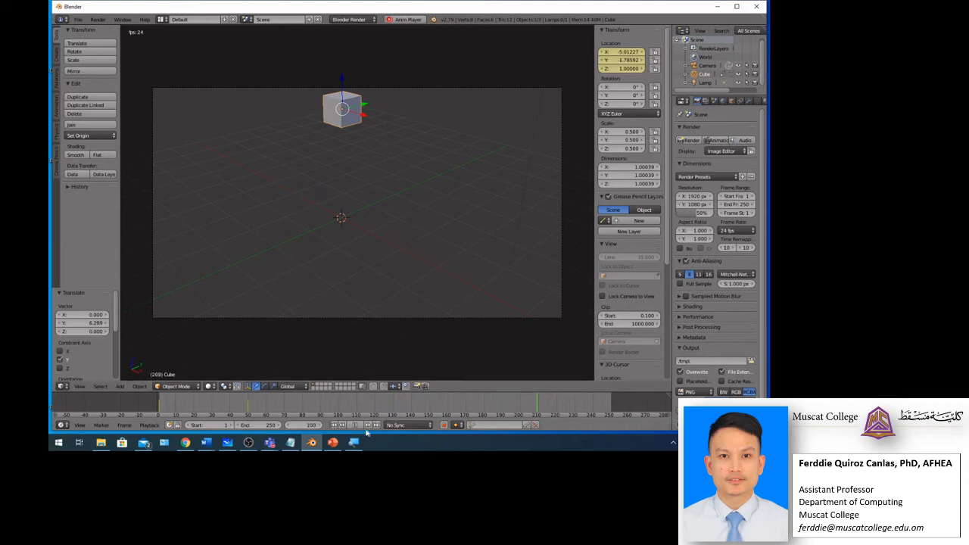
{"action": "key", "text": "alt+a"}
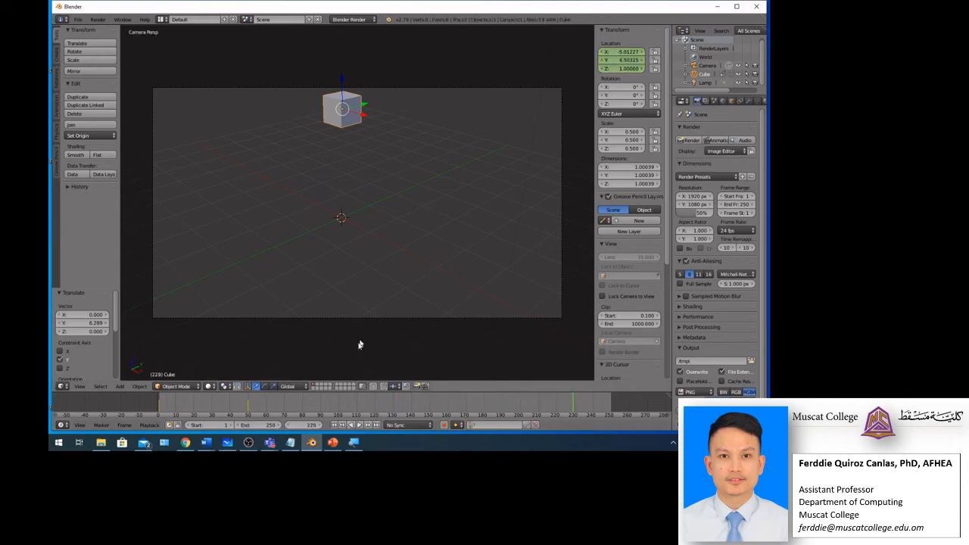
{"action": "left_click", "coordinate": [228, 443]}
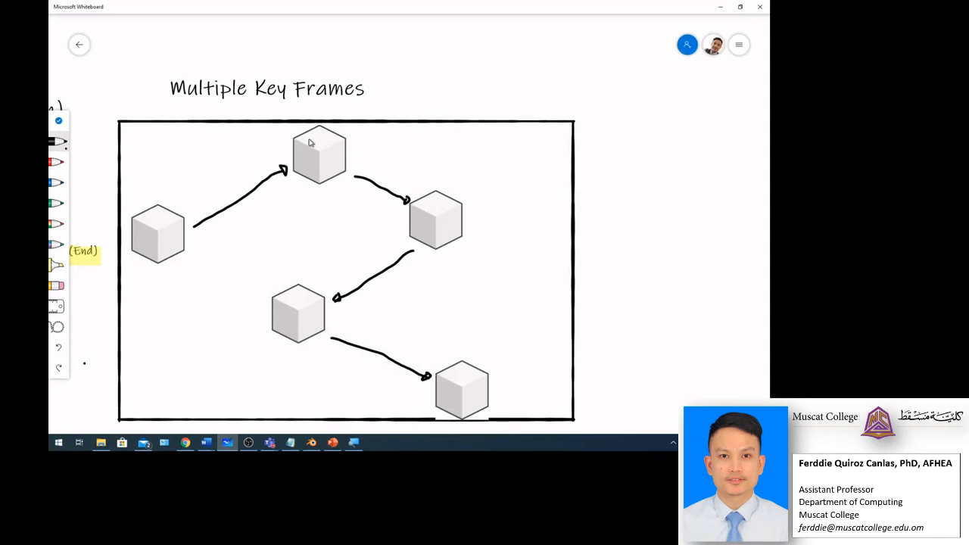
{"action": "left_click", "coordinate": [721, 8]}
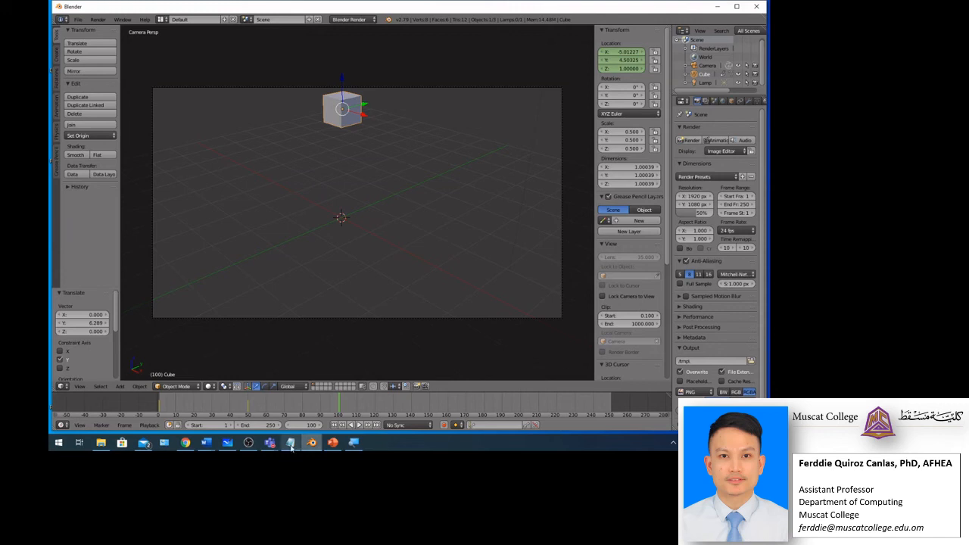
{"action": "left_click", "coordinate": [249, 442]}
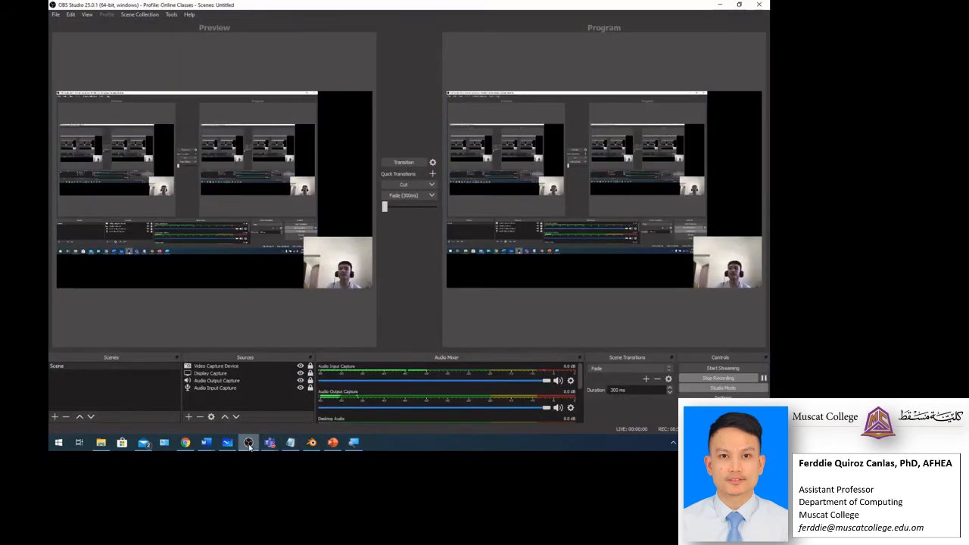
{"action": "left_click", "coordinate": [249, 443]}
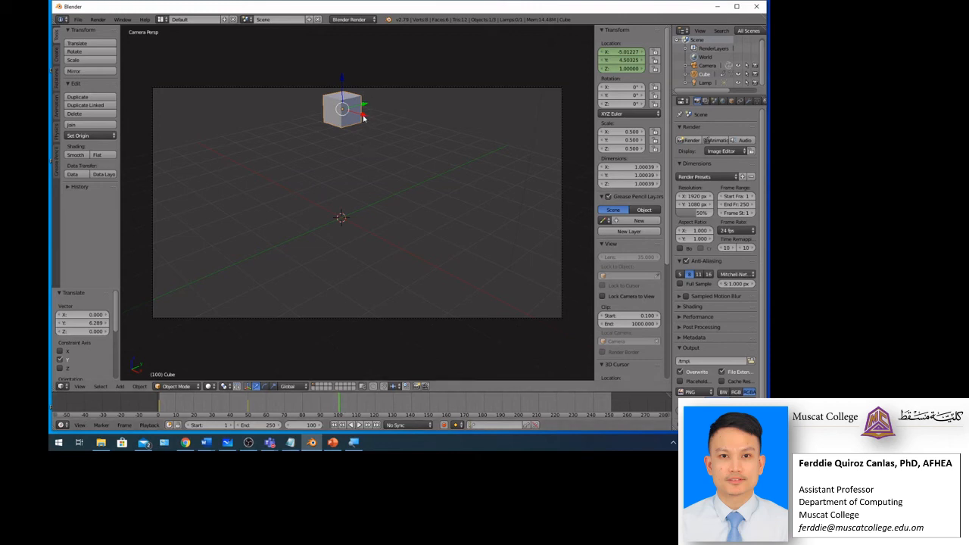
- At frame 100, move the cube along X to about 0.11 and insert location keyframes
{"action": "left_click_drag", "start_coordinate": [363, 118], "coordinate": [469, 176]}
{"action": "right_click", "coordinate": [621, 59]}
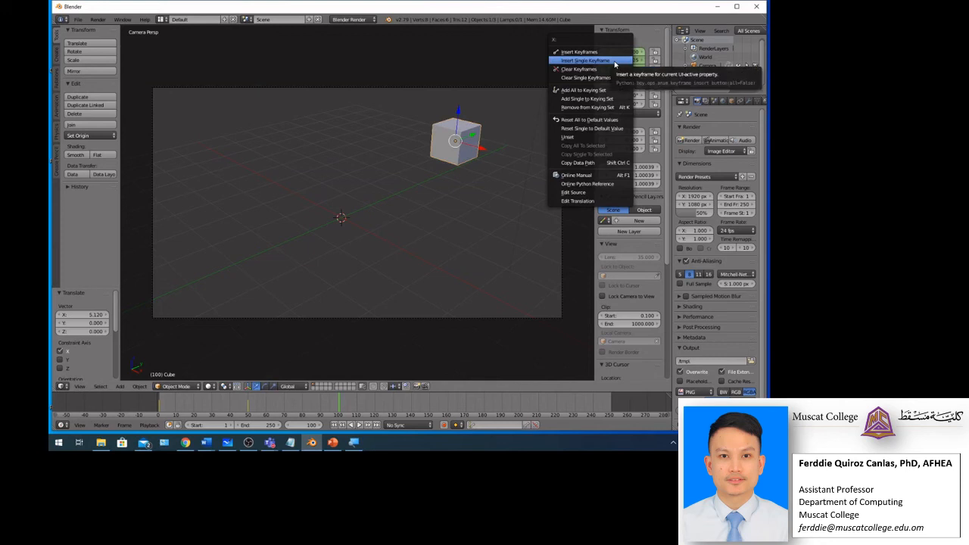
{"action": "left_click", "coordinate": [597, 52]}
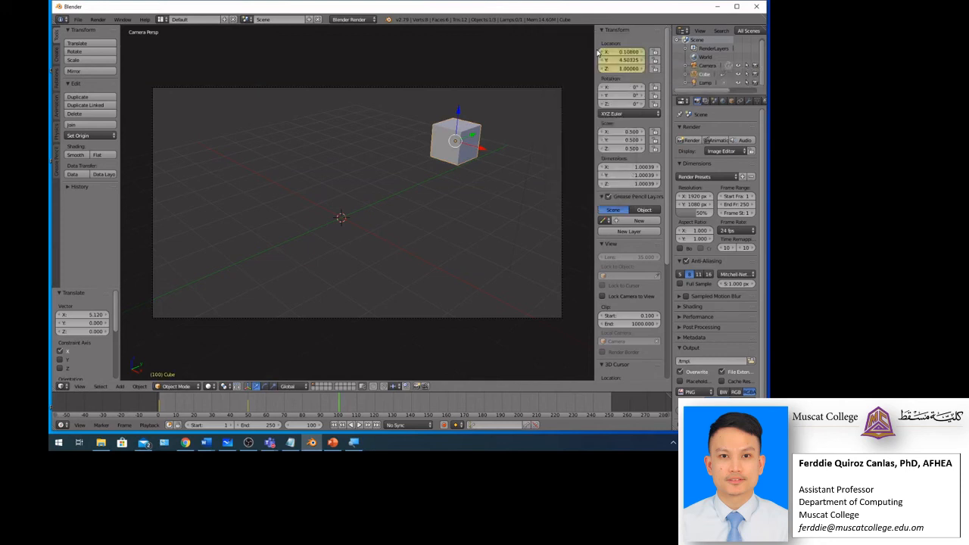
- Preview the cube's motion from frame 1 through the frame 100 keyframe, and stop playback
{"action": "left_click", "coordinate": [335, 425]}
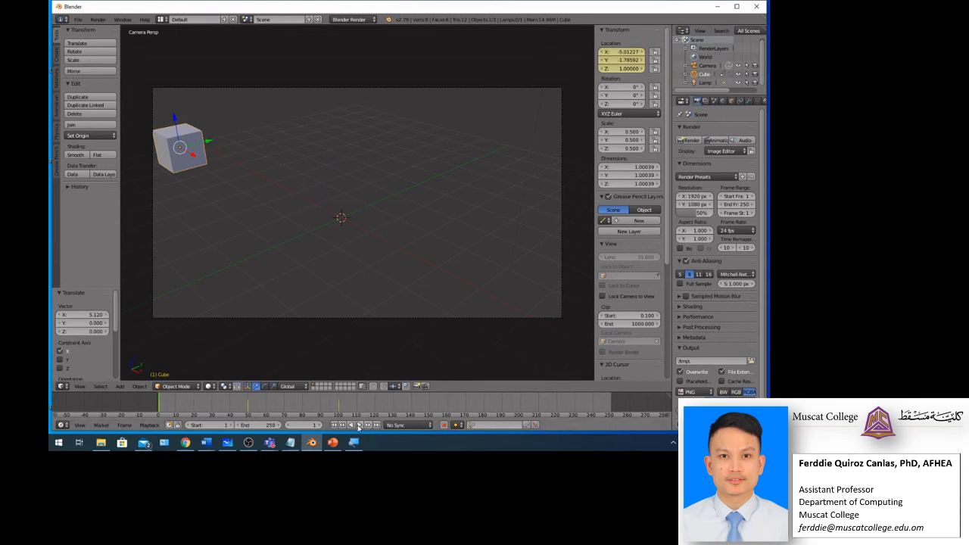
{"action": "left_click", "coordinate": [360, 426]}
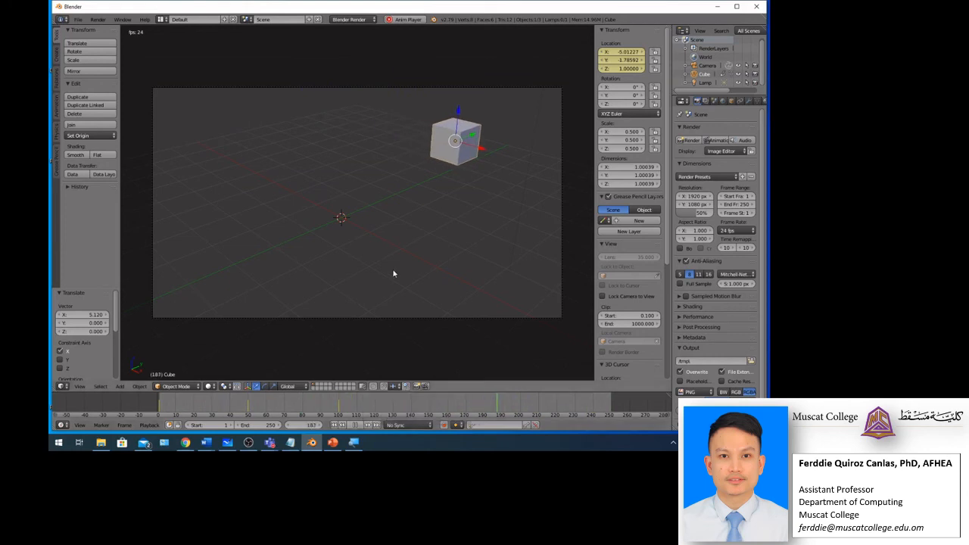
{"action": "left_click", "coordinate": [354, 425]}
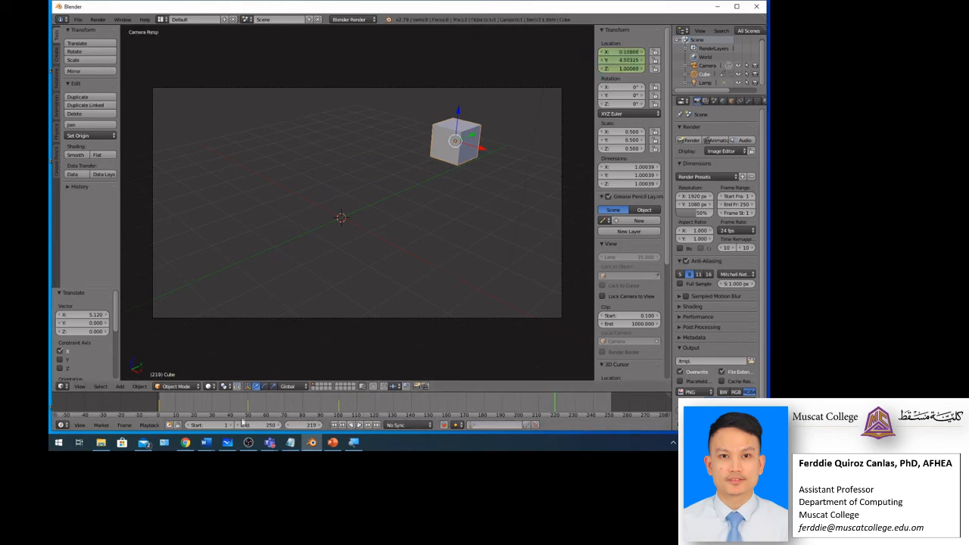
- Following the Whiteboard sketch, move the cube along Y to about -0.12 at frame 150 and insert location keyframes
{"action": "left_click", "coordinate": [227, 443]}
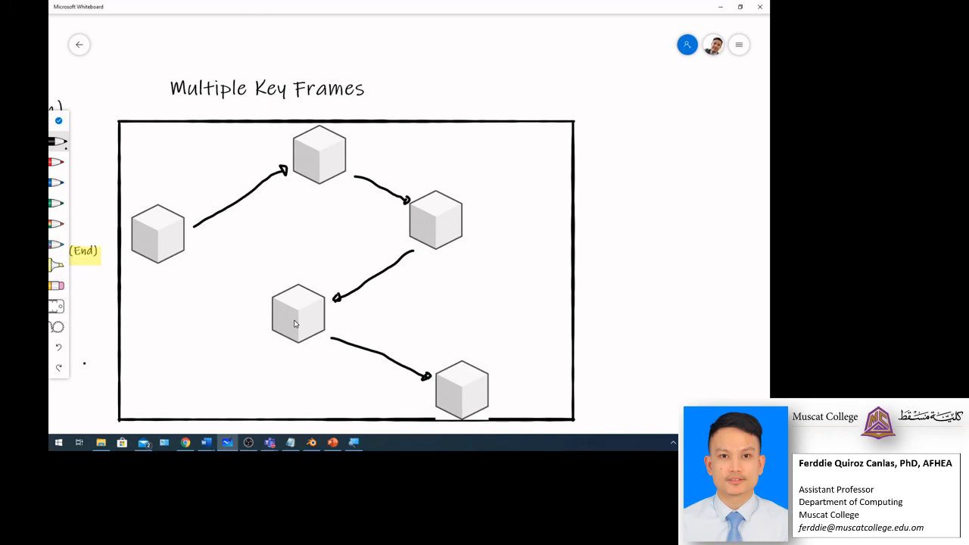
{"action": "left_click", "coordinate": [718, 9]}
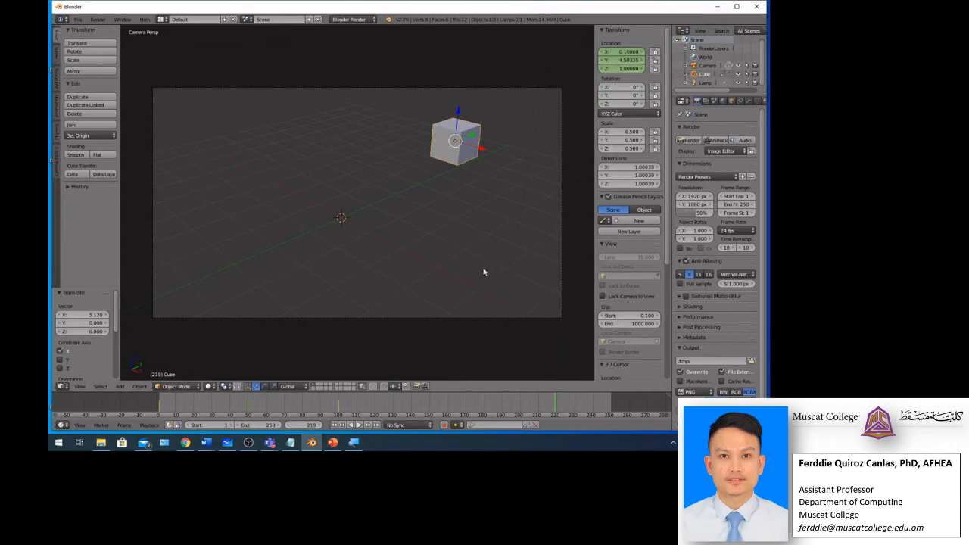
{"action": "left_click", "coordinate": [430, 410]}
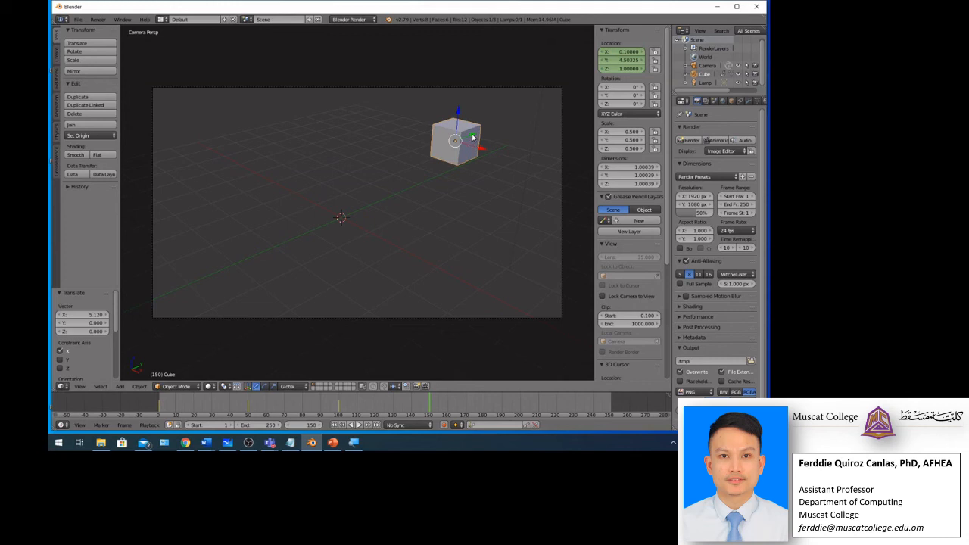
{"action": "left_click_drag", "start_coordinate": [473, 137], "coordinate": [366, 204]}
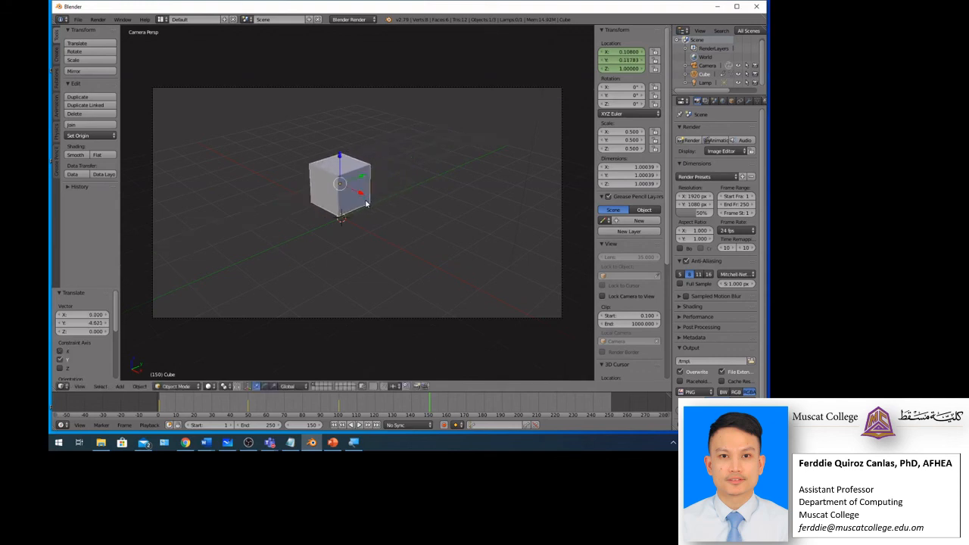
{"action": "right_click", "coordinate": [625, 54]}
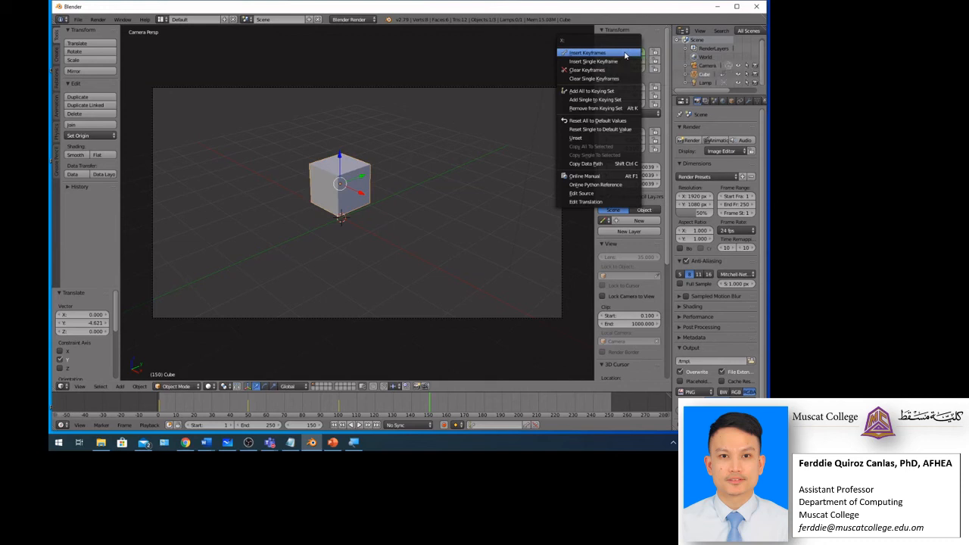
{"action": "left_click", "coordinate": [625, 54]}
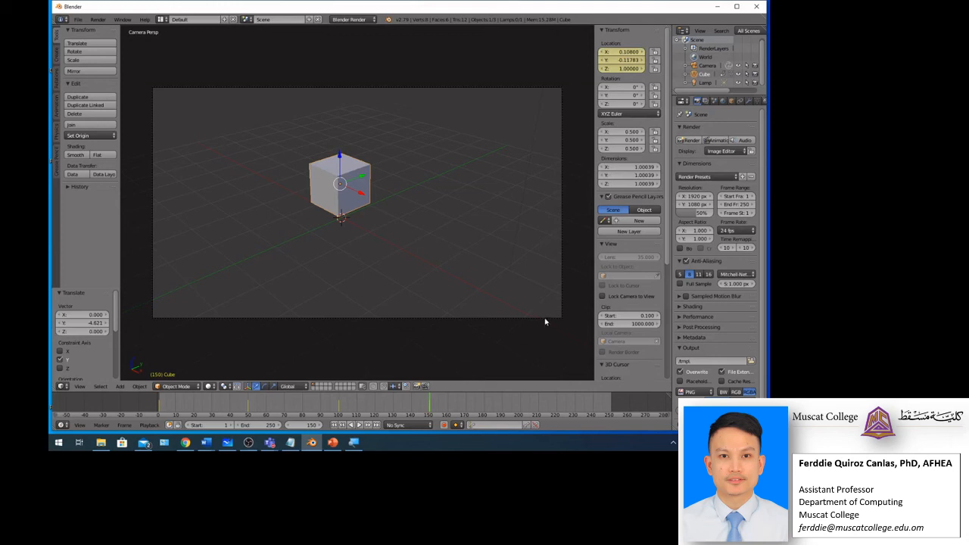
- At frame 200, move the cube along X to about 4.66, inside the camera frame's edge, and insert location keyframes
{"action": "left_click", "coordinate": [521, 403]}
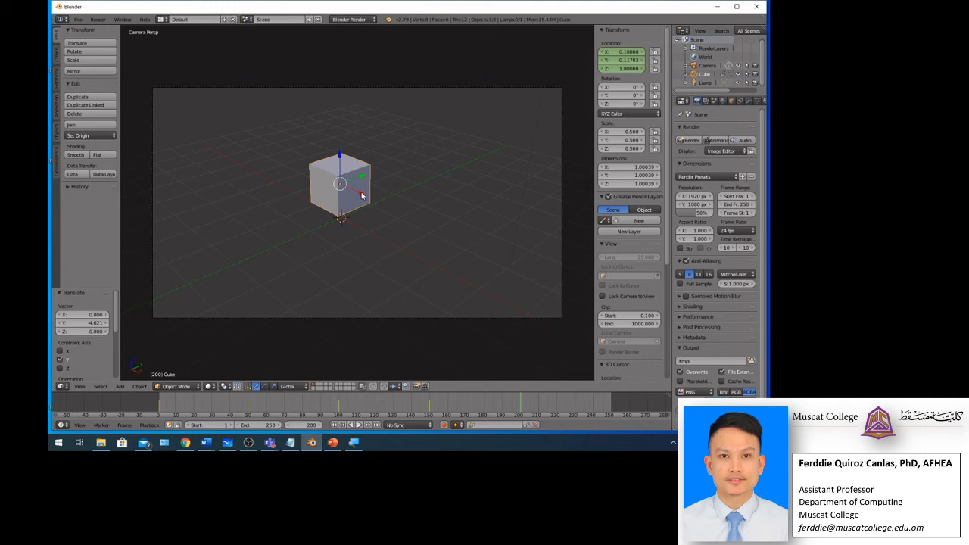
{"action": "left_click_drag", "start_coordinate": [361, 195], "coordinate": [528, 296]}
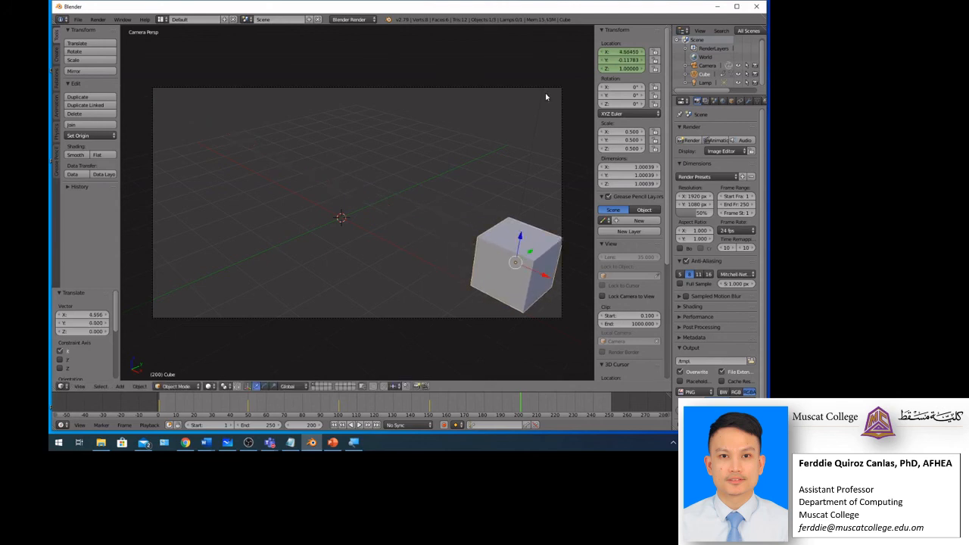
{"action": "right_click", "coordinate": [628, 53]}
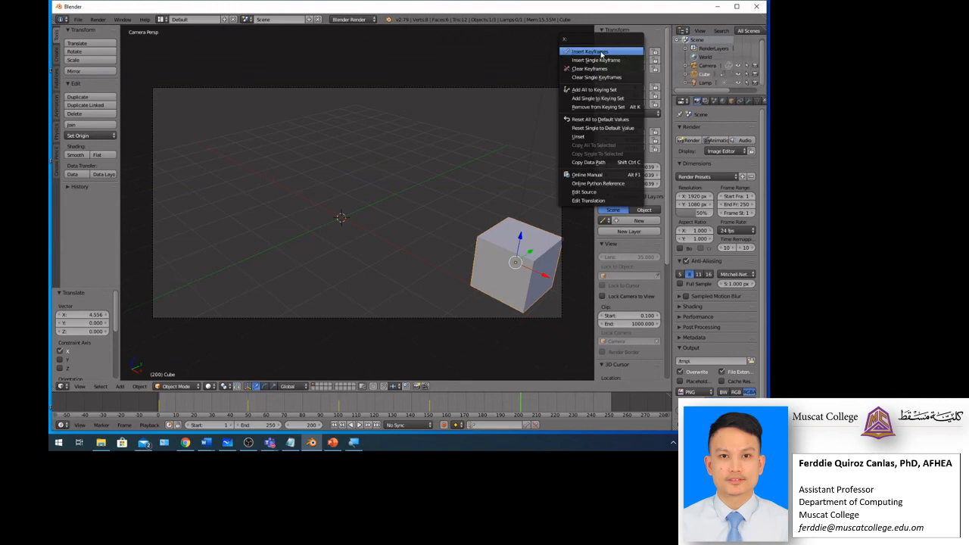
{"action": "left_click", "coordinate": [601, 52]}
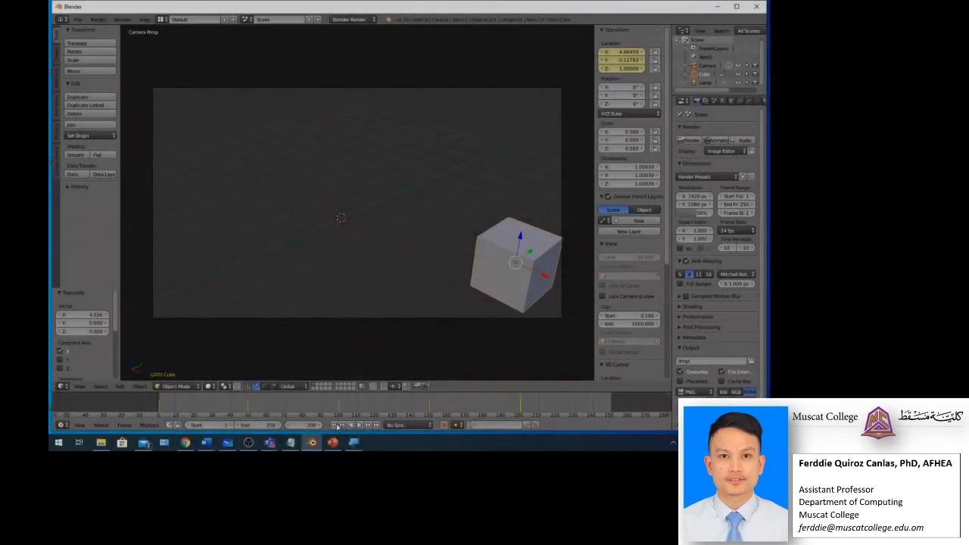
- Play the complete animation from the first frame, stop it and render the current frame as a still image
{"action": "left_click", "coordinate": [335, 425]}
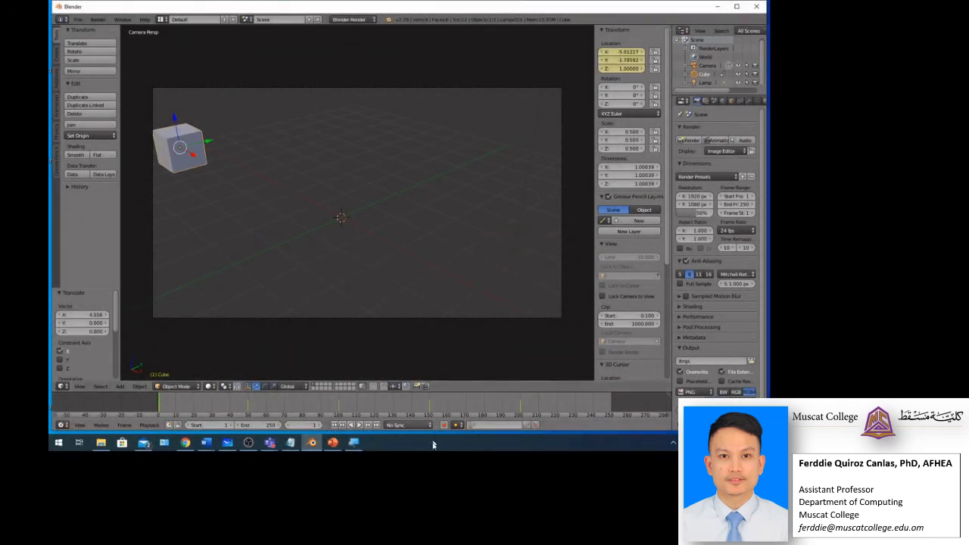
{"action": "left_click", "coordinate": [360, 426]}
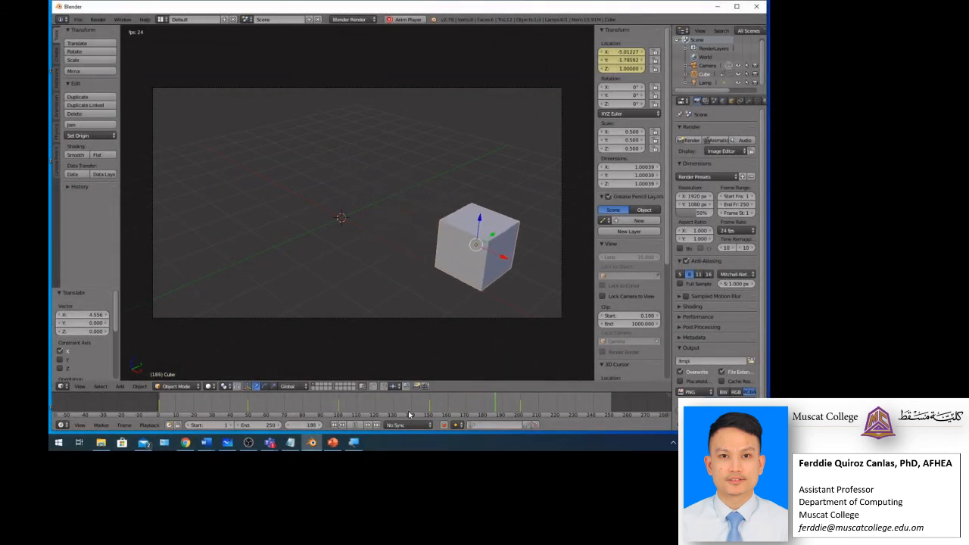
{"action": "left_click", "coordinate": [361, 426]}
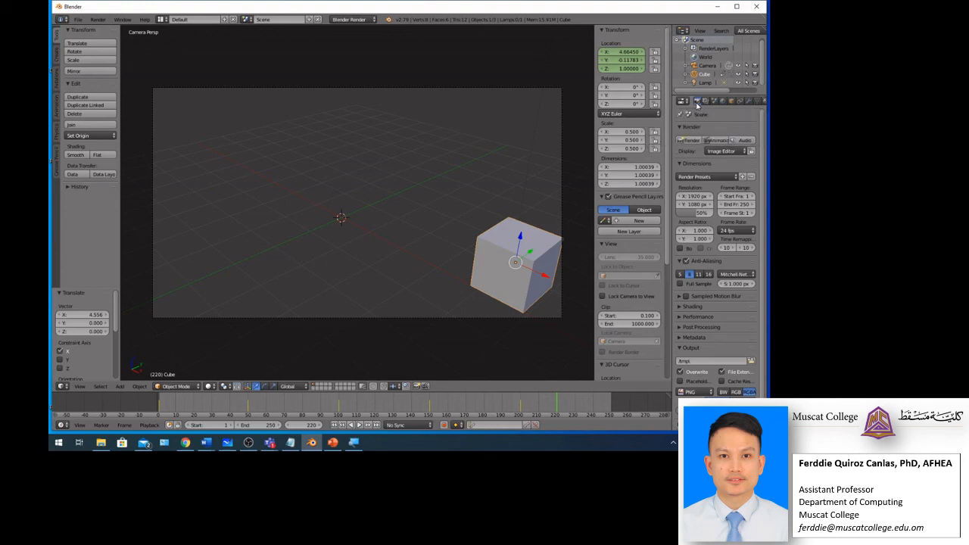
{"action": "left_click", "coordinate": [689, 141]}
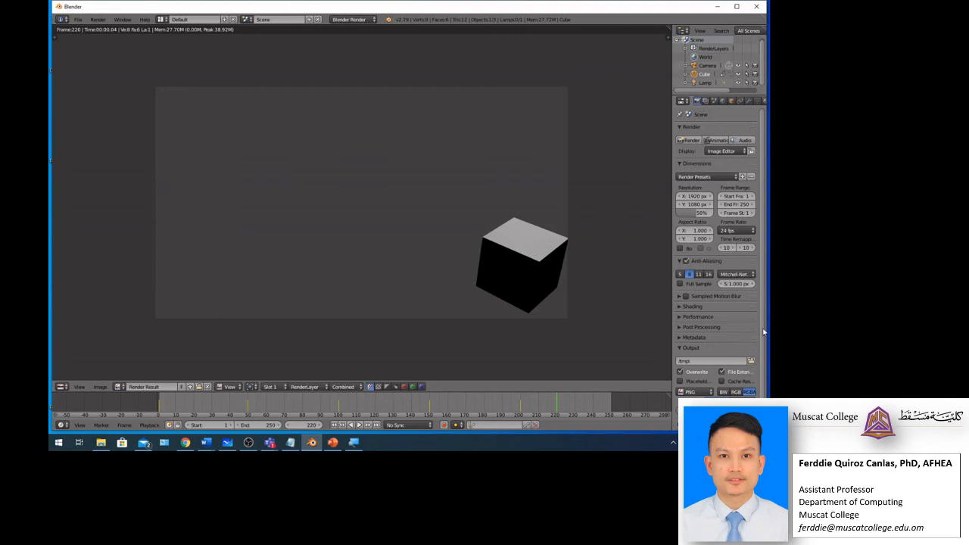
- Set the render output folder to the Desktop and the output file format to FFmpeg video
{"action": "scroll", "coordinate": [764, 333], "scroll_direction": "down", "scroll_amount": 1}
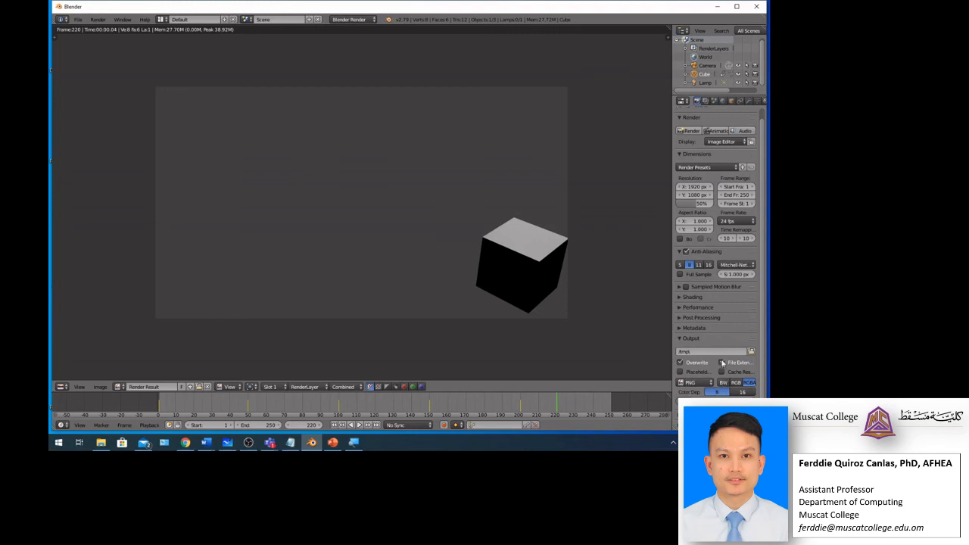
{"action": "left_click", "coordinate": [721, 361]}
{"action": "left_click", "coordinate": [708, 384]}
{"action": "left_click", "coordinate": [752, 351]}
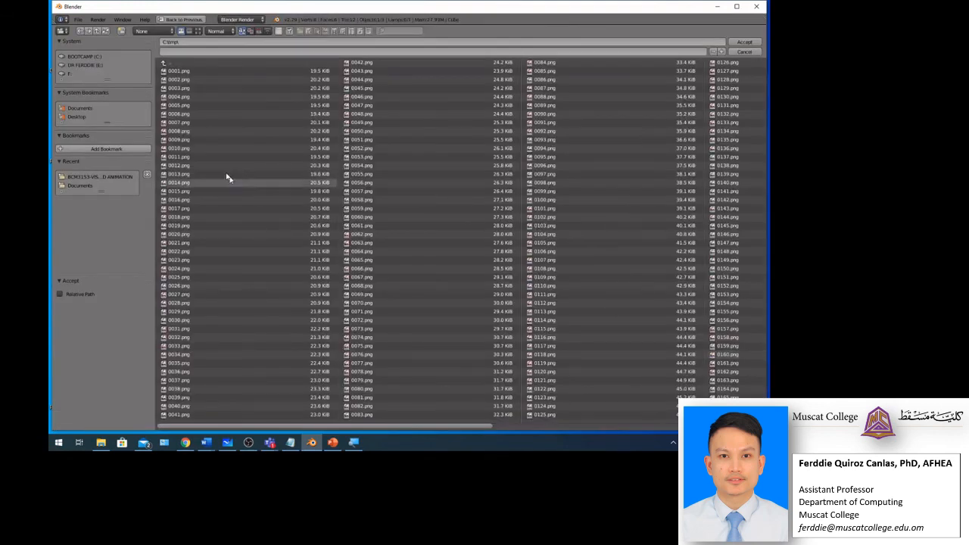
{"action": "left_click", "coordinate": [76, 117]}
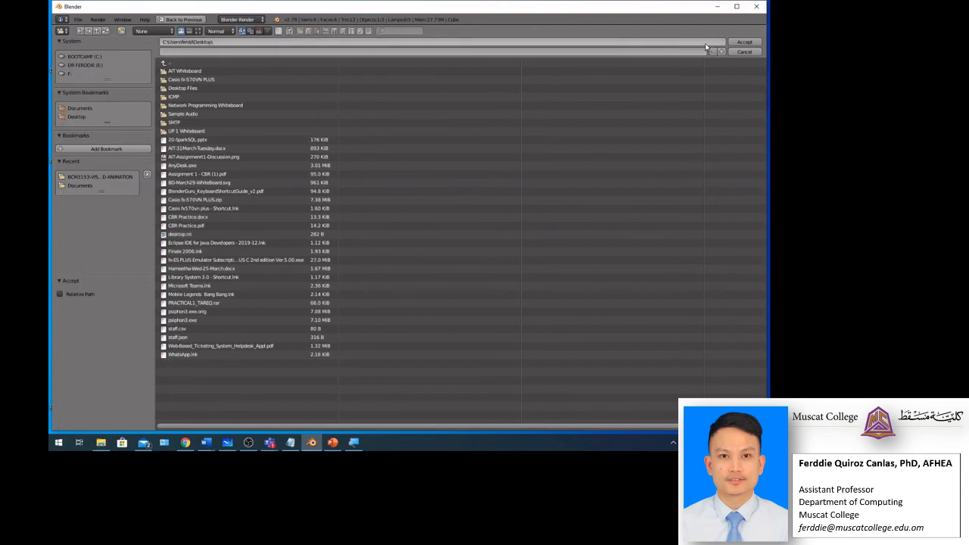
{"action": "left_click", "coordinate": [745, 43]}
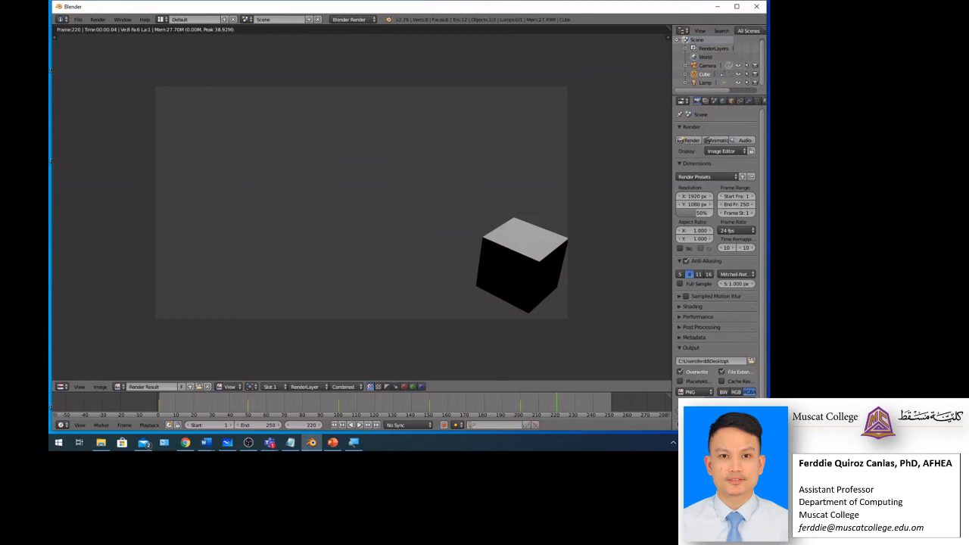
{"action": "left_click", "coordinate": [711, 392]}
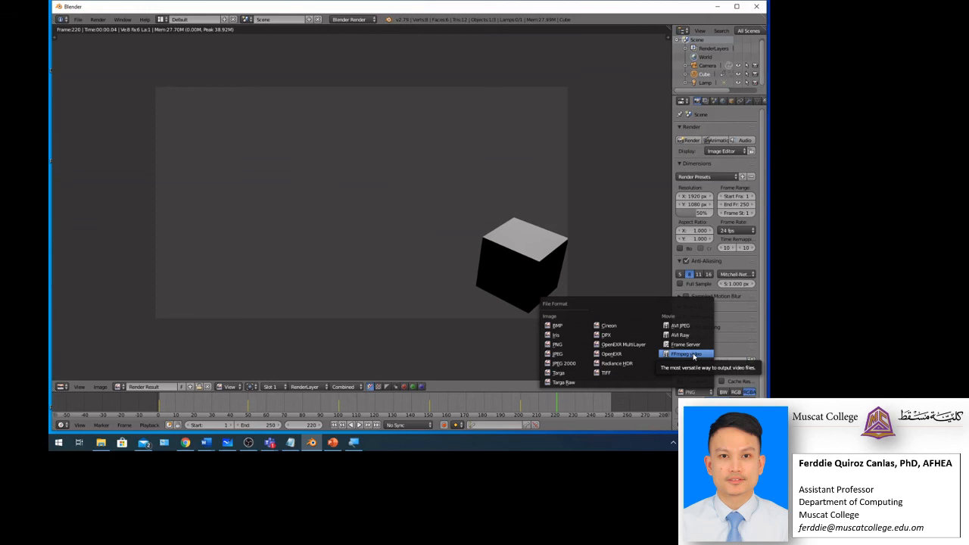
{"action": "left_click", "coordinate": [685, 356]}
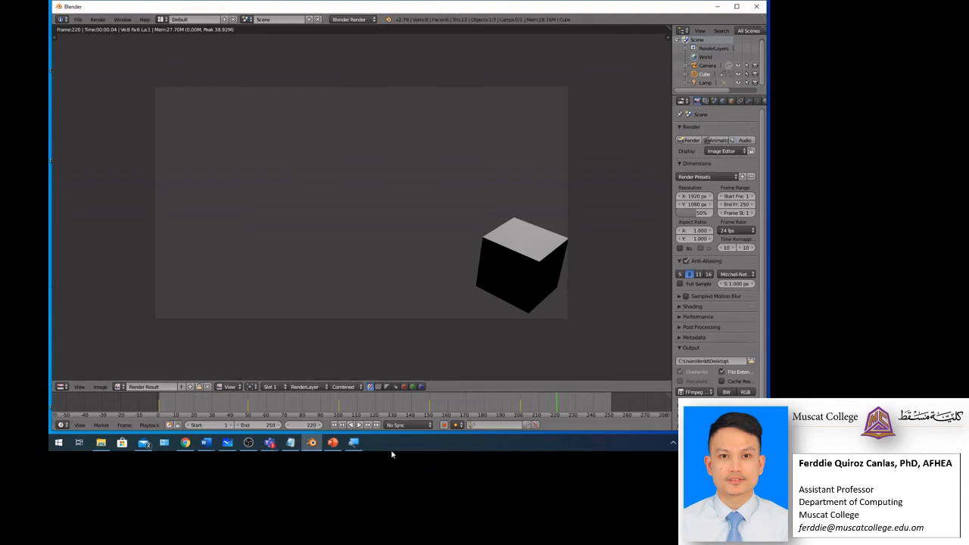
- Return to frame 1, render the full animation and minimize the program to show the desktop
{"action": "left_click", "coordinate": [334, 426]}
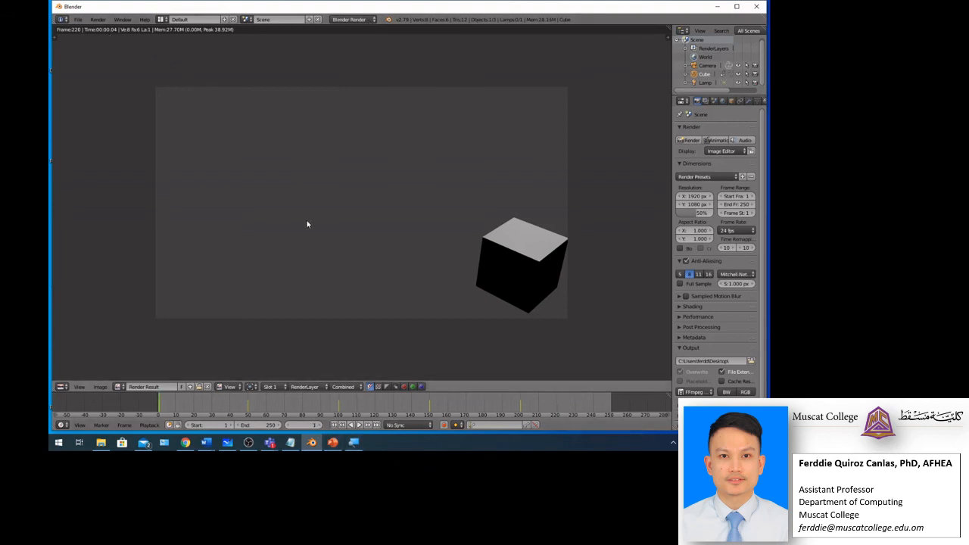
{"action": "left_click", "coordinate": [99, 19]}
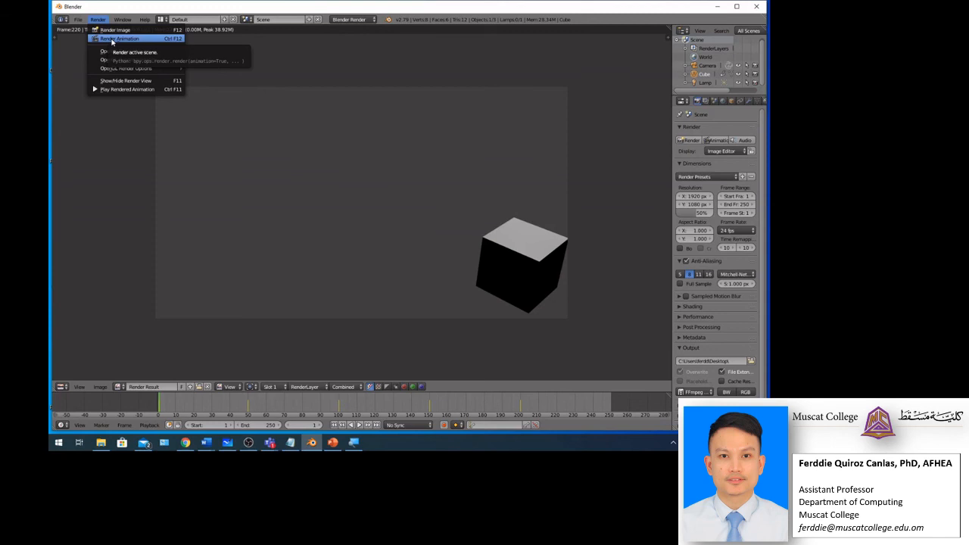
{"action": "left_click", "coordinate": [112, 39]}
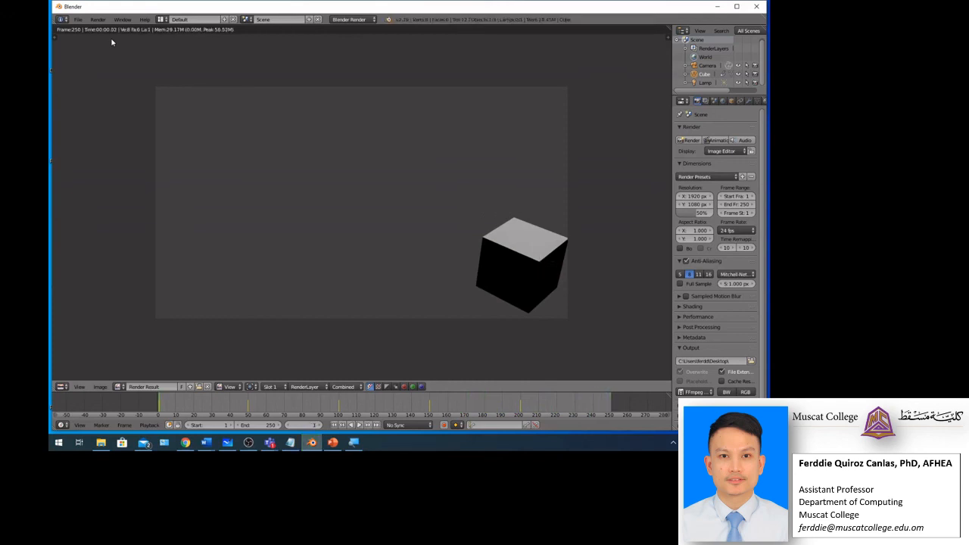
{"action": "left_click", "coordinate": [717, 7]}
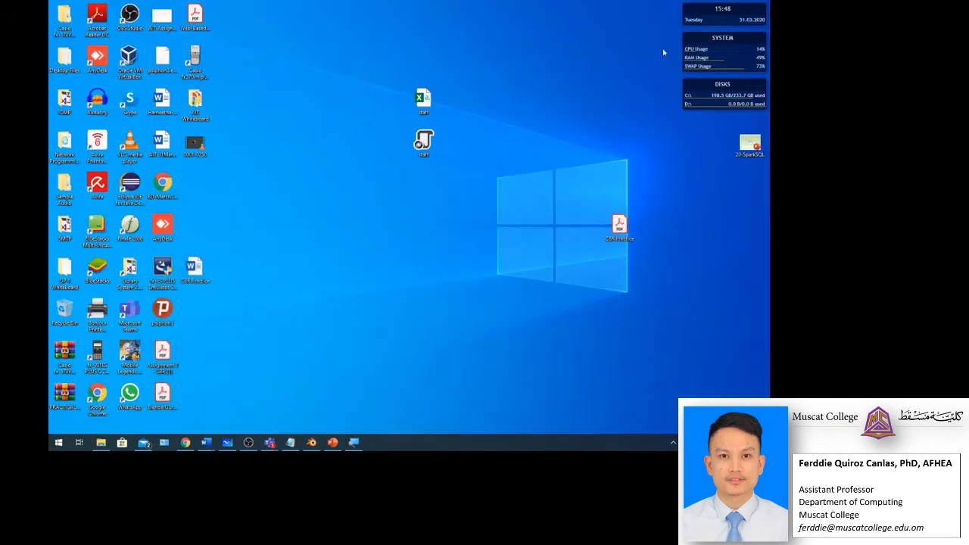
- Play the rendered video 0001-0250 from the desktop
{"action": "right_click", "coordinate": [332, 280]}
{"action": "left_click", "coordinate": [361, 327]}
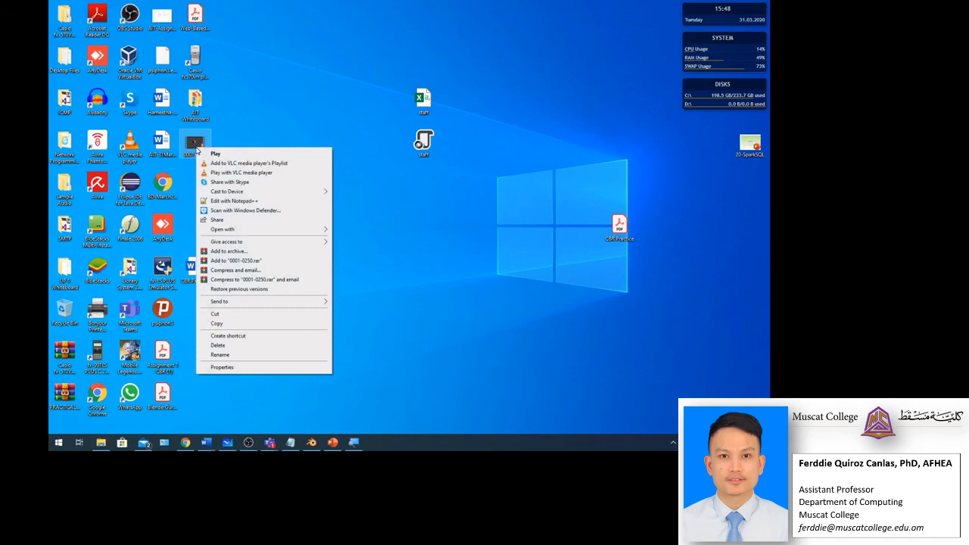
{"action": "left_click", "coordinate": [216, 154]}
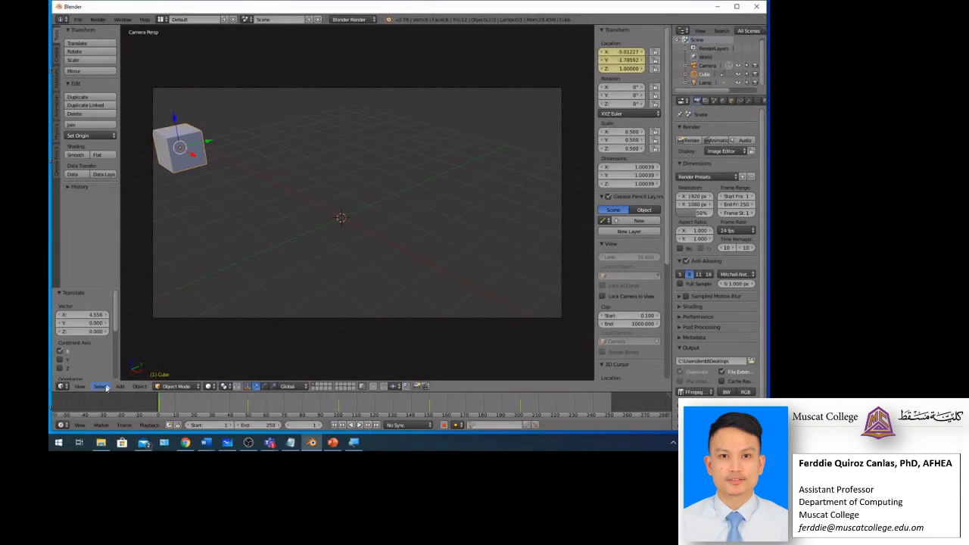
- Switch back to Blender and add a Sun lamp at the scene's origin
{"action": "left_click", "coordinate": [120, 387]}
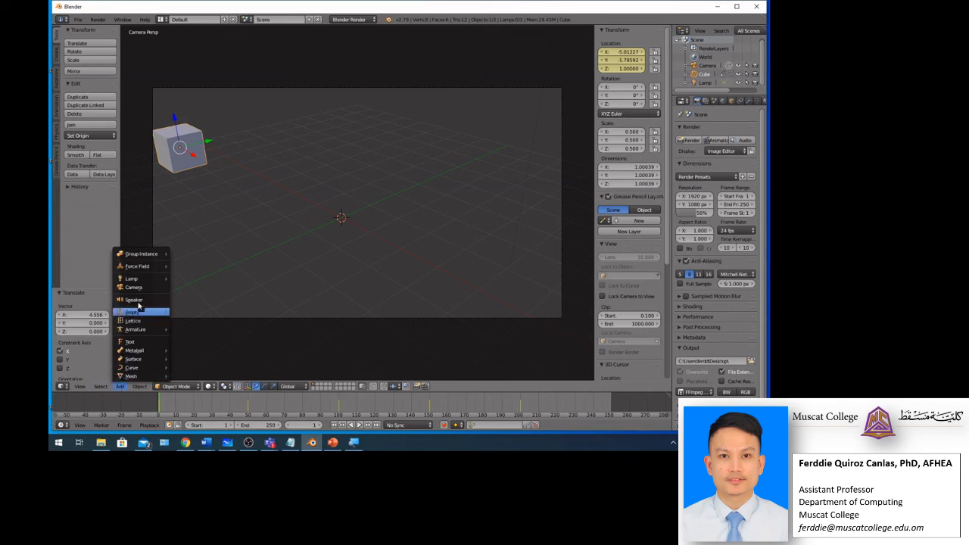
{"action": "mouse_move", "coordinate": [144, 281]}
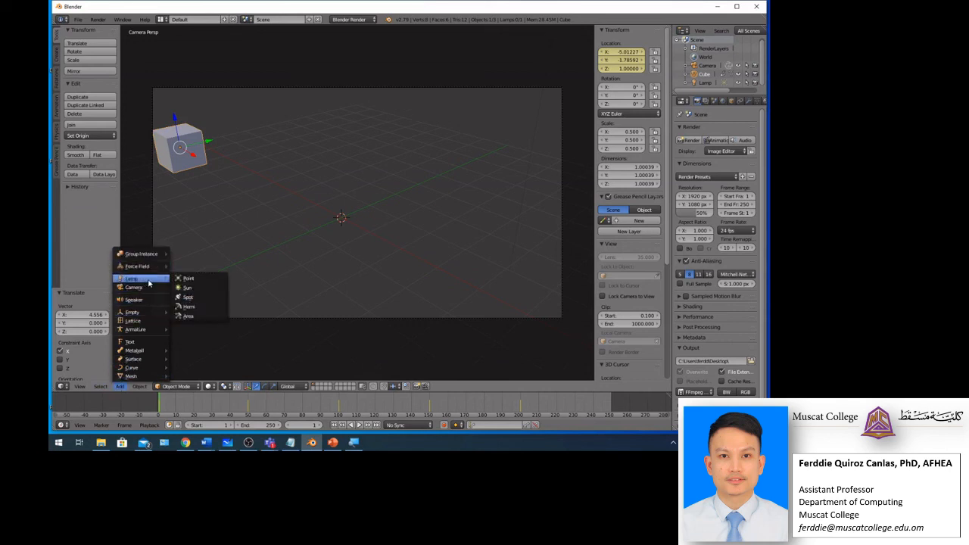
{"action": "left_click", "coordinate": [187, 287]}
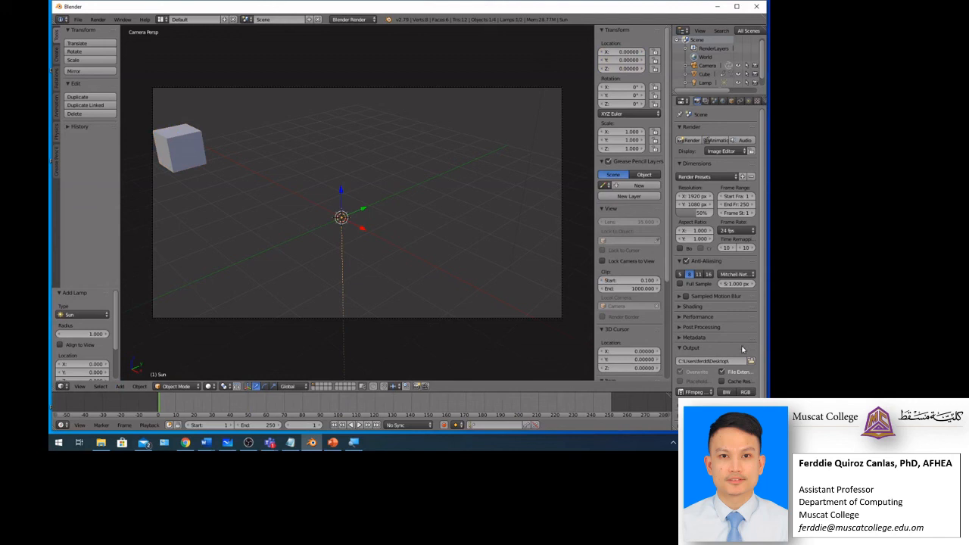
- Render the full animation with the Sun lamp, then minimize Blender and close the video player after reviewing the video
{"action": "left_click", "coordinate": [94, 20]}
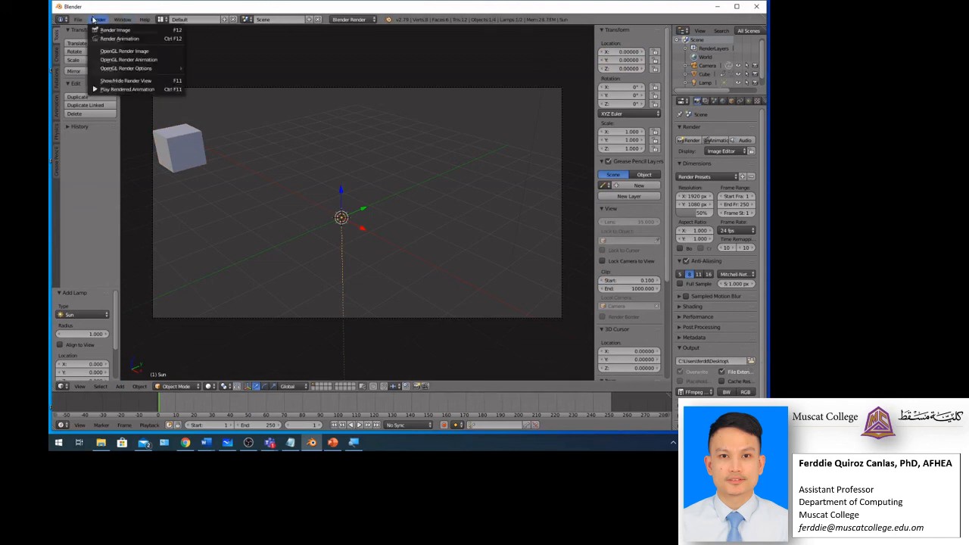
{"action": "left_click", "coordinate": [107, 40]}
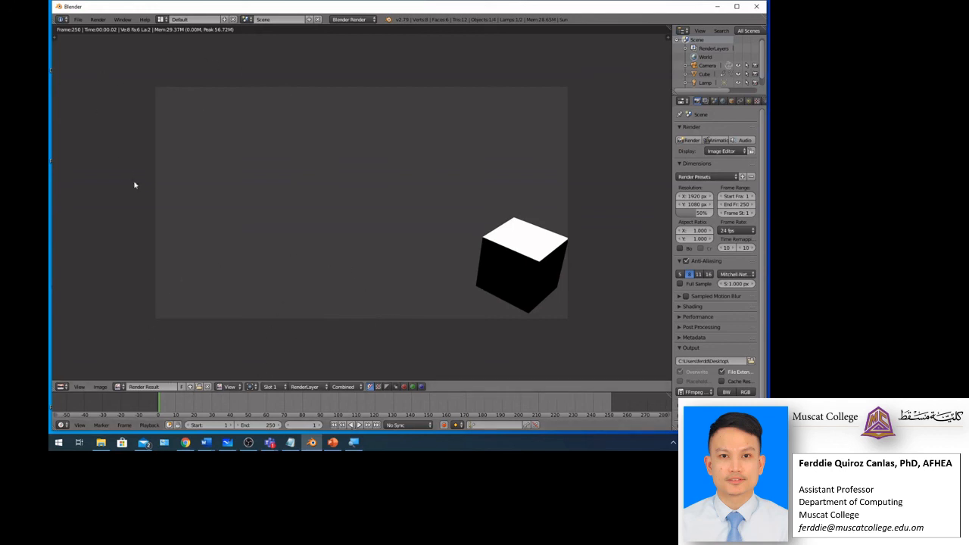
{"action": "key", "text": "Escape"}
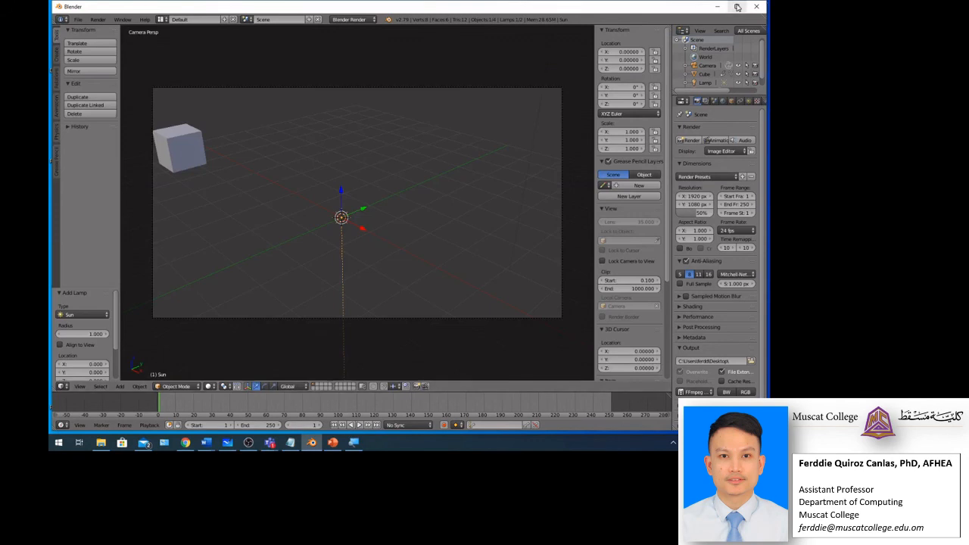
{"action": "left_click", "coordinate": [717, 6]}
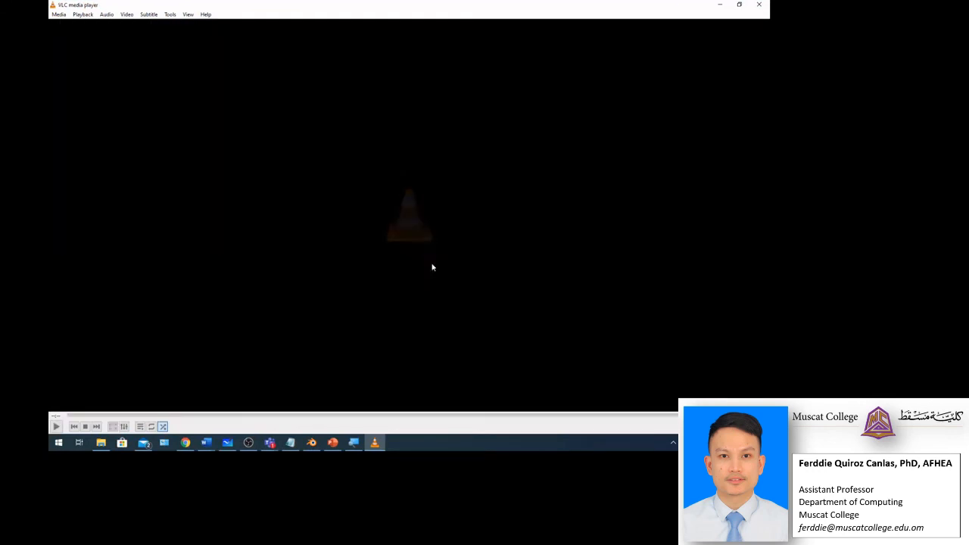
{"action": "left_click", "coordinate": [759, 5]}
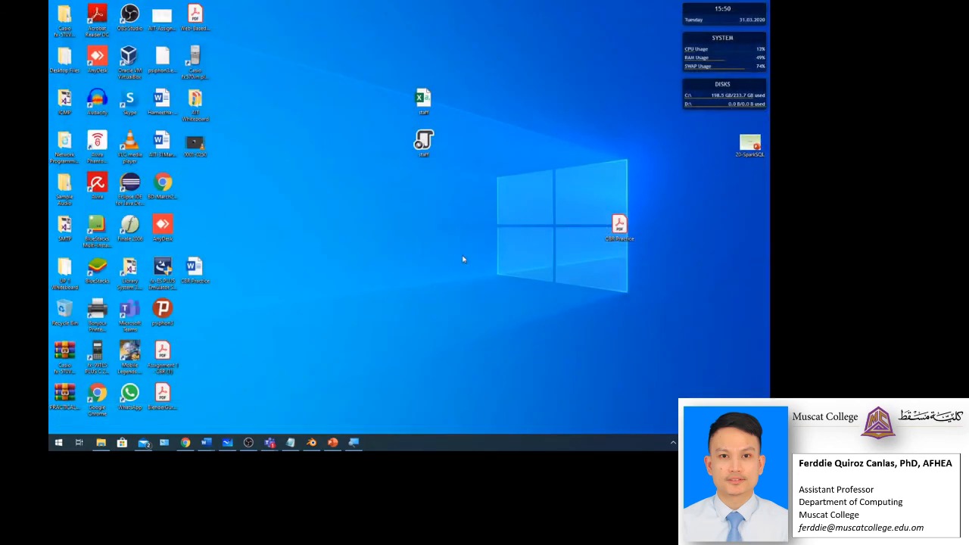
- Return to Blender, leave the camera view, add a plane at the origin and scale it by about 8.02 as a floor
{"action": "left_click", "coordinate": [312, 442]}
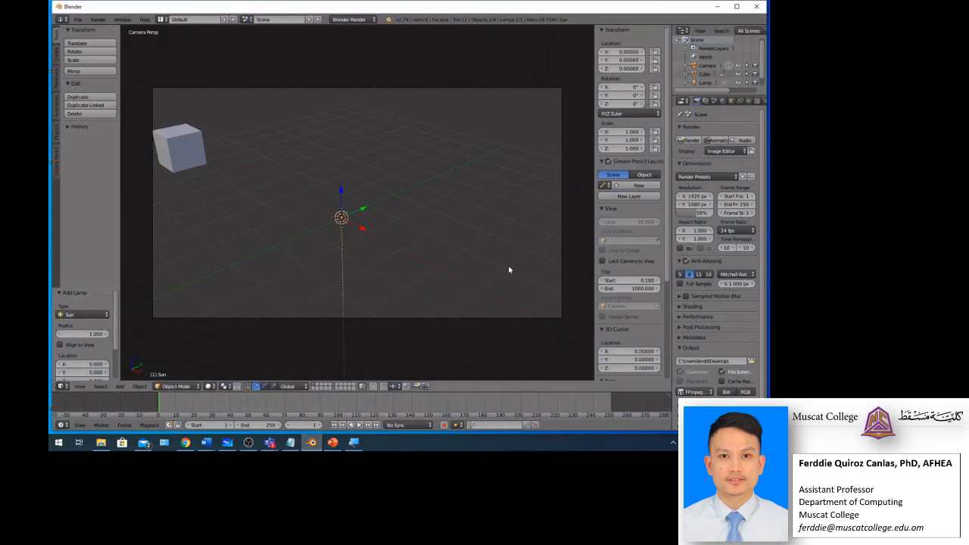
{"action": "key", "text": "KP_0"}
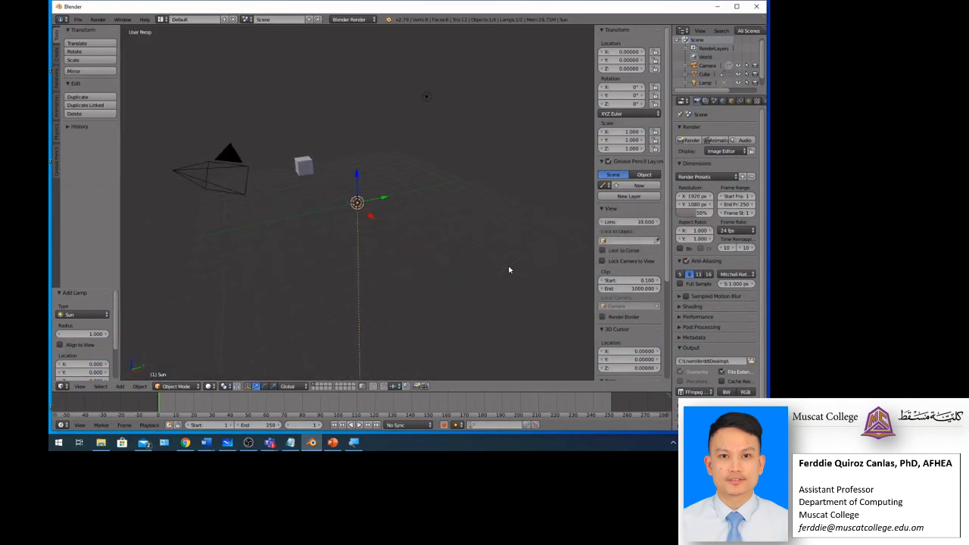
{"action": "left_click", "coordinate": [121, 388]}
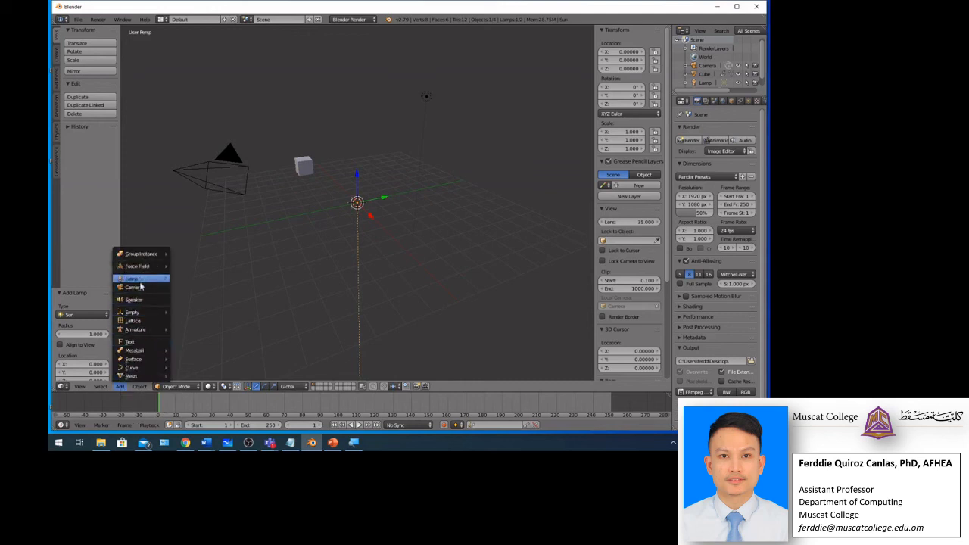
{"action": "mouse_move", "coordinate": [140, 377]}
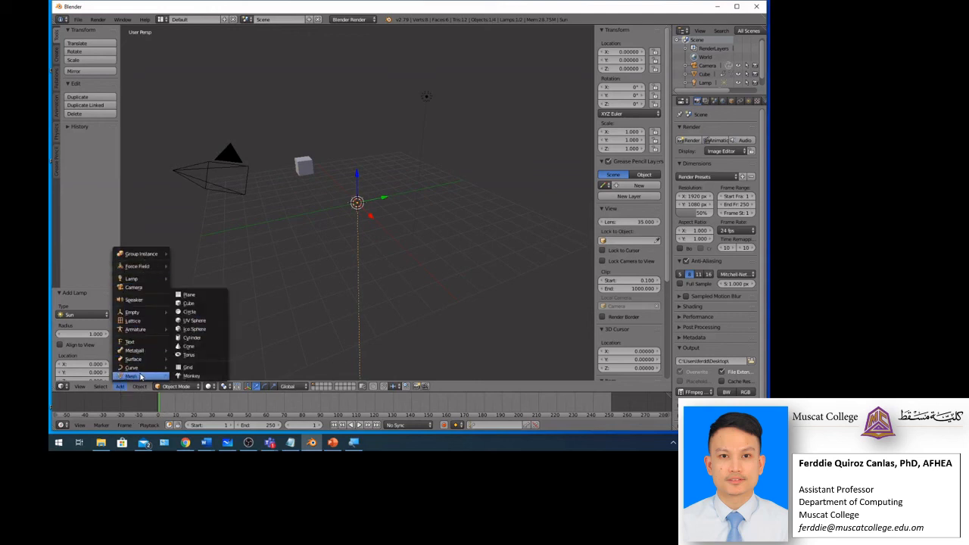
{"action": "left_click", "coordinate": [200, 295]}
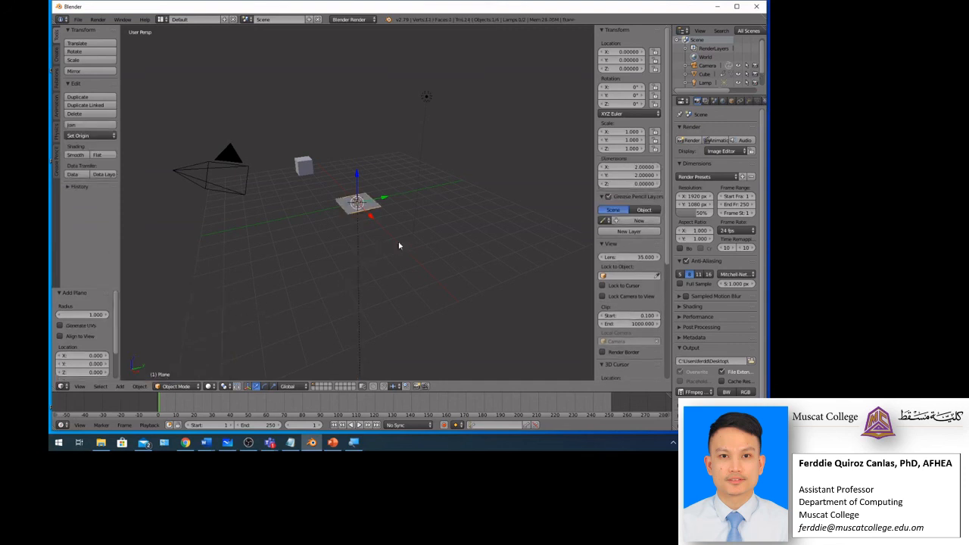
{"action": "key", "text": "s"}
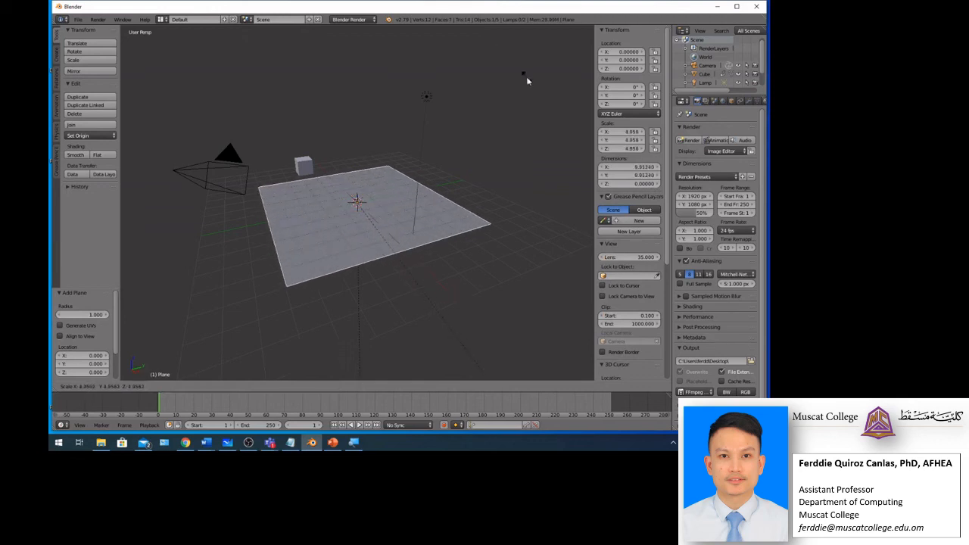
{"action": "left_click", "coordinate": [169, 213]}
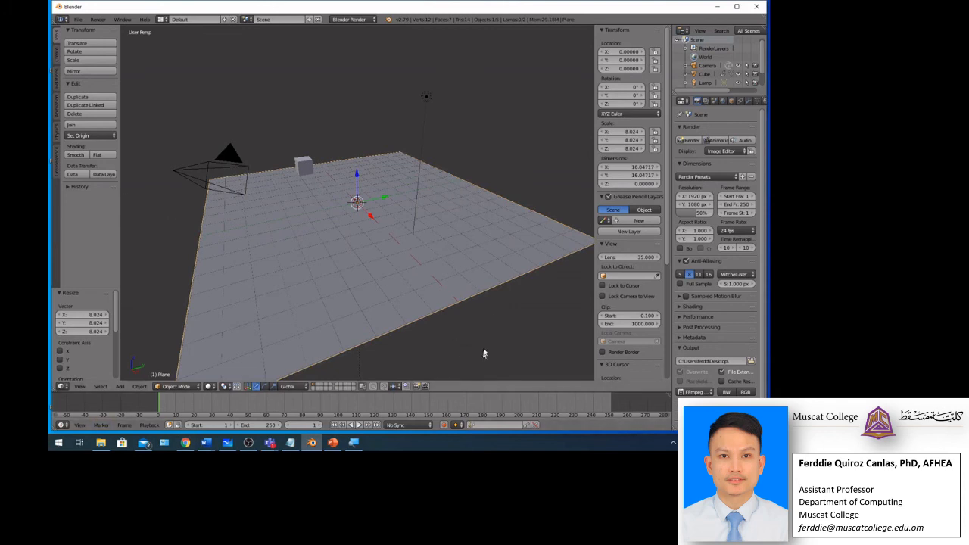
- Return to the camera view, render the full animation with the floor plane and play the video 0001-0250 from the desktop
{"action": "key", "text": "KP_0"}
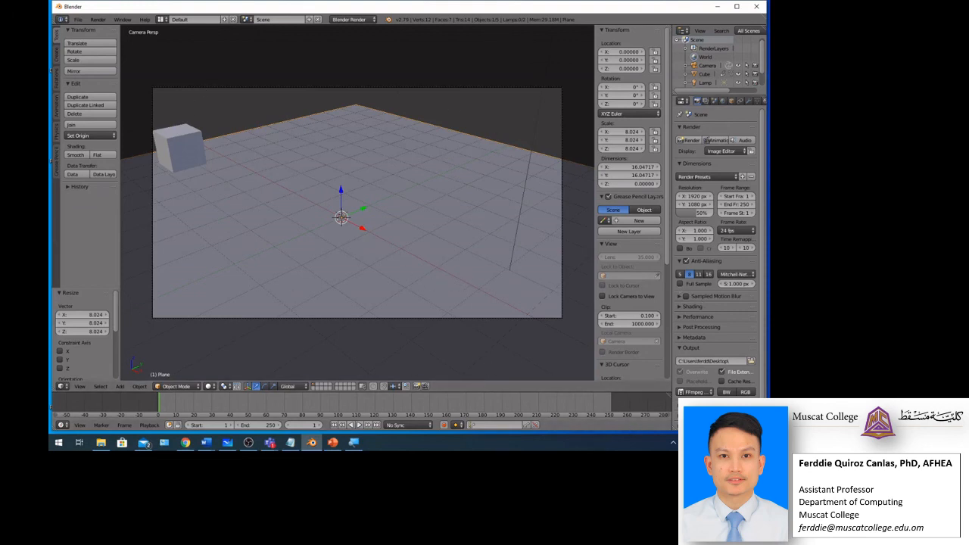
{"action": "left_click", "coordinate": [97, 20]}
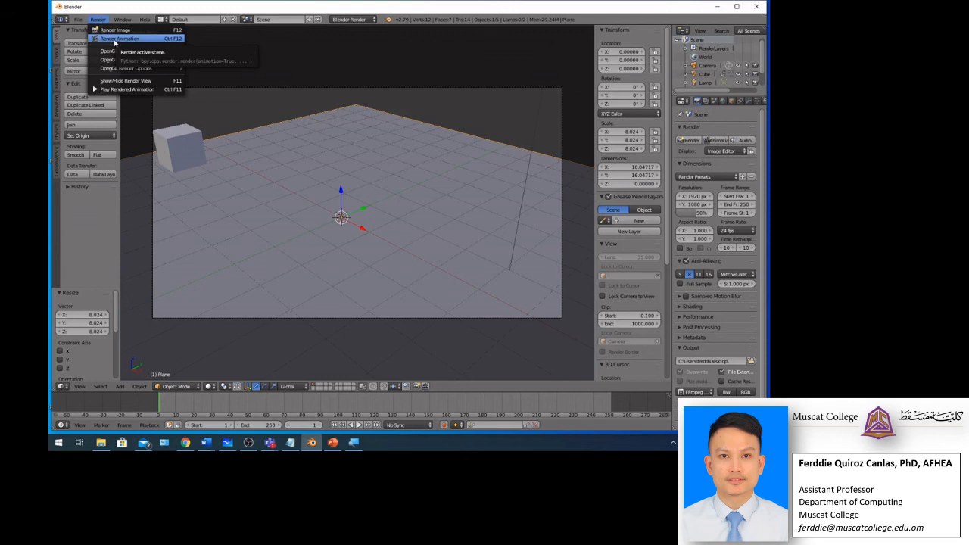
{"action": "left_click", "coordinate": [115, 38]}
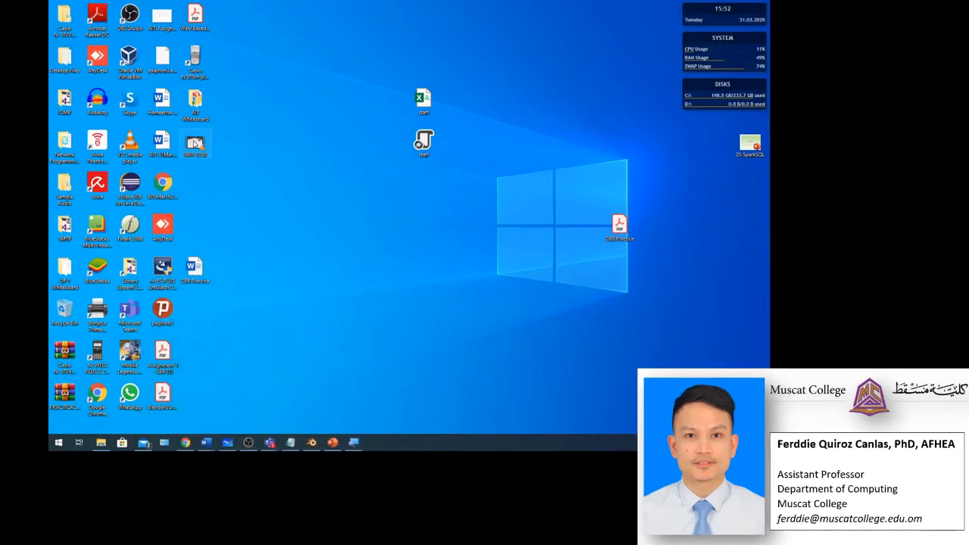
{"action": "double_click", "coordinate": [195, 144]}
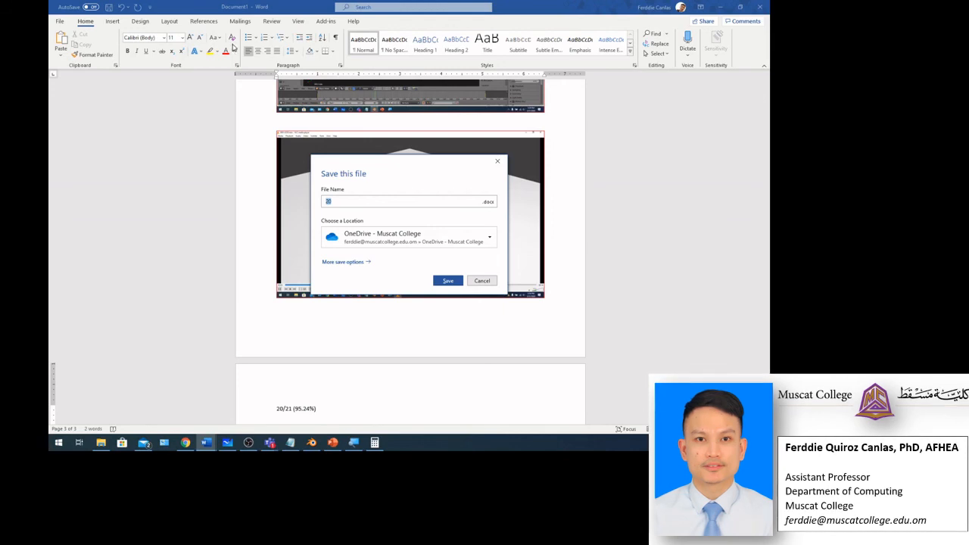
- In Word, choose the Desktop as the save location for the document and clear the suggested file name
{"action": "left_click", "coordinate": [343, 262]}
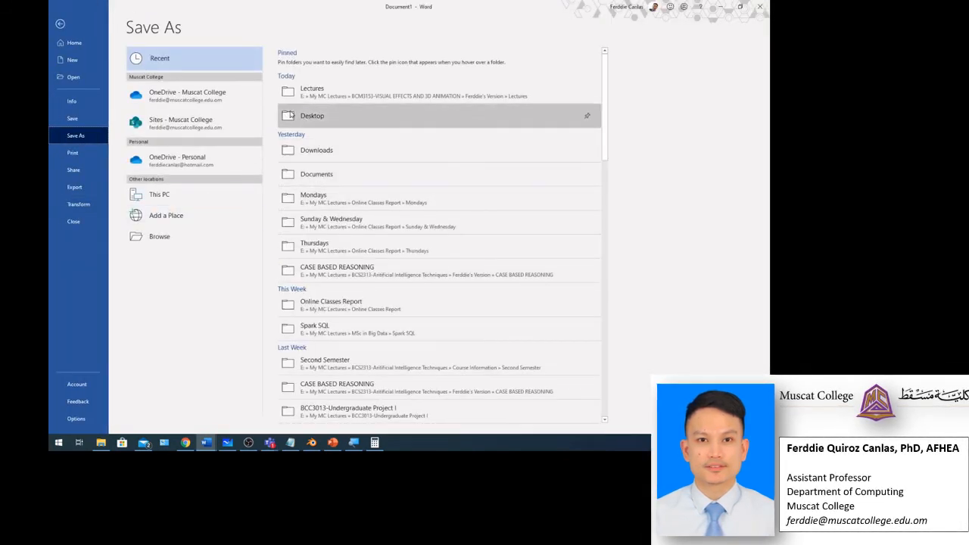
{"action": "left_click", "coordinate": [318, 117]}
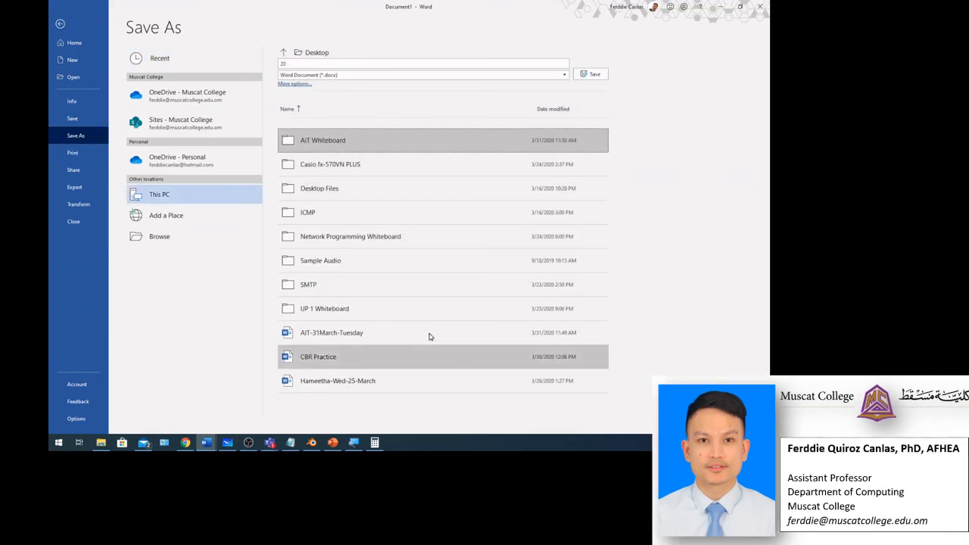
{"action": "left_click", "coordinate": [314, 66]}
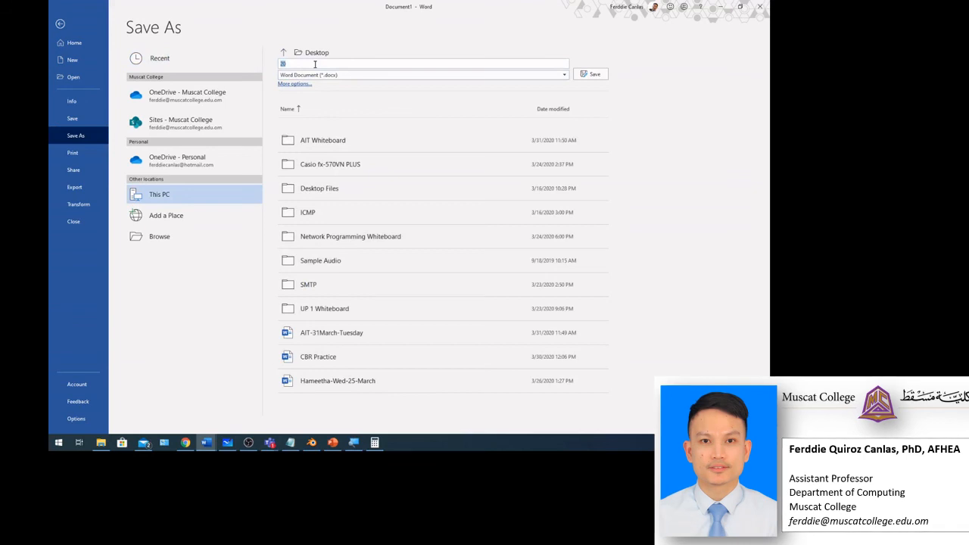
{"action": "key", "text": "BackSpace"}
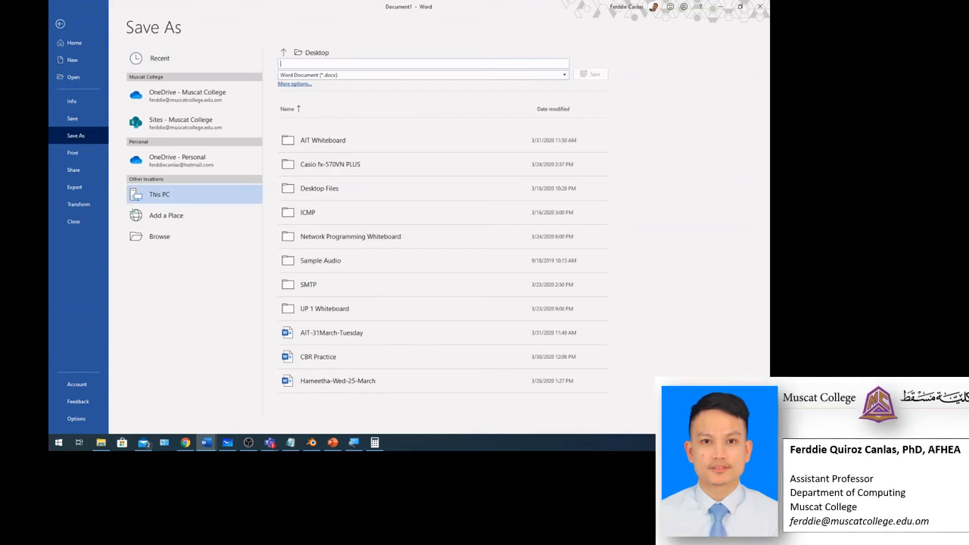